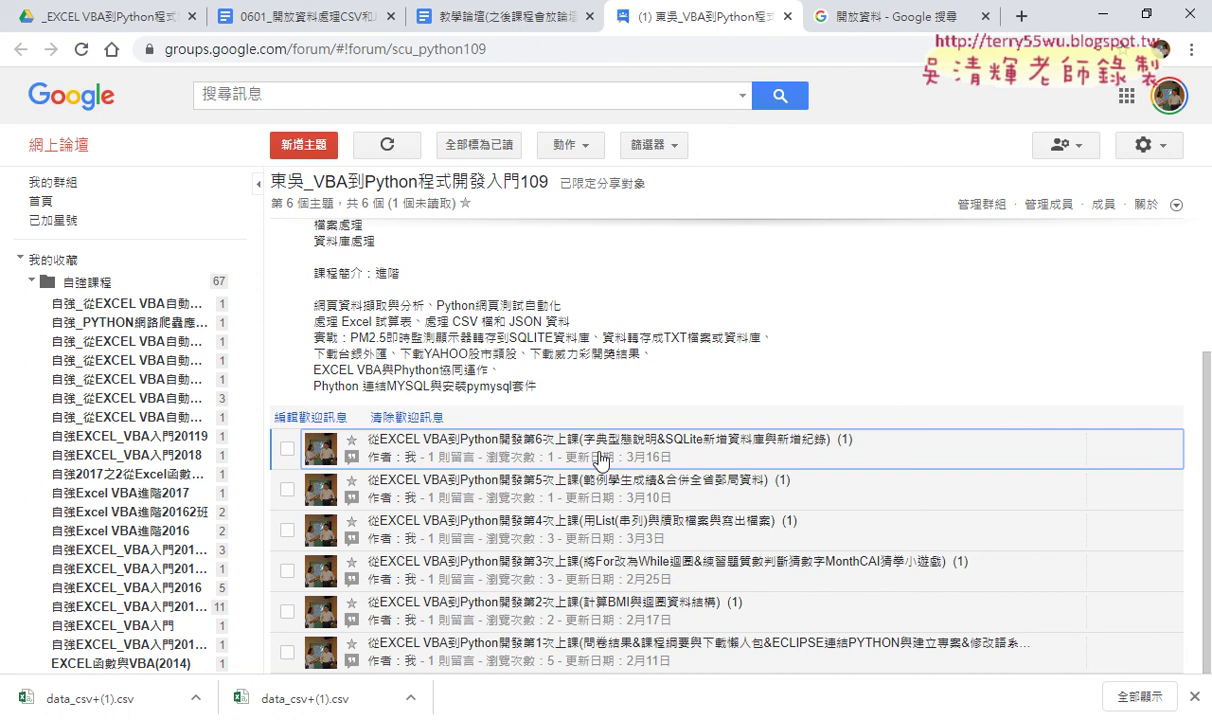
Open the 第6次上課 lesson thread and select the word 字典 in line 02.
{"action": "left_click", "coordinate": [600, 460]}
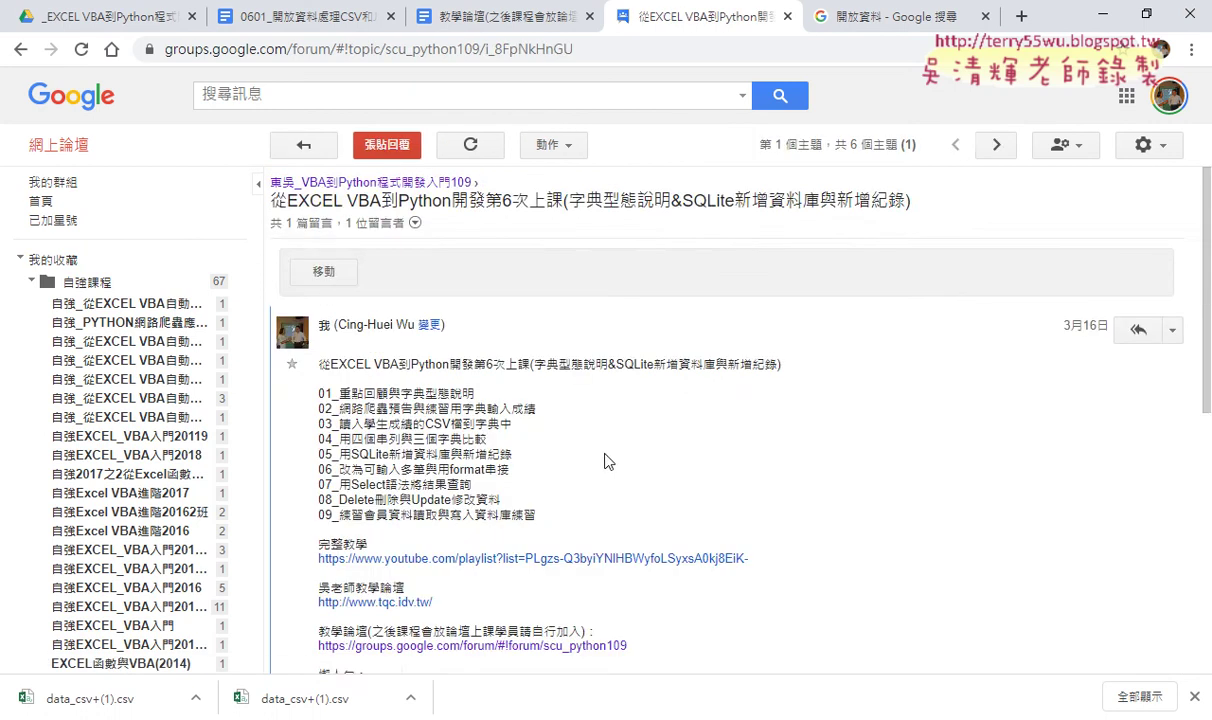
{"action": "scroll", "coordinate": [605, 450], "scroll_direction": "down", "scroll_amount": 1}
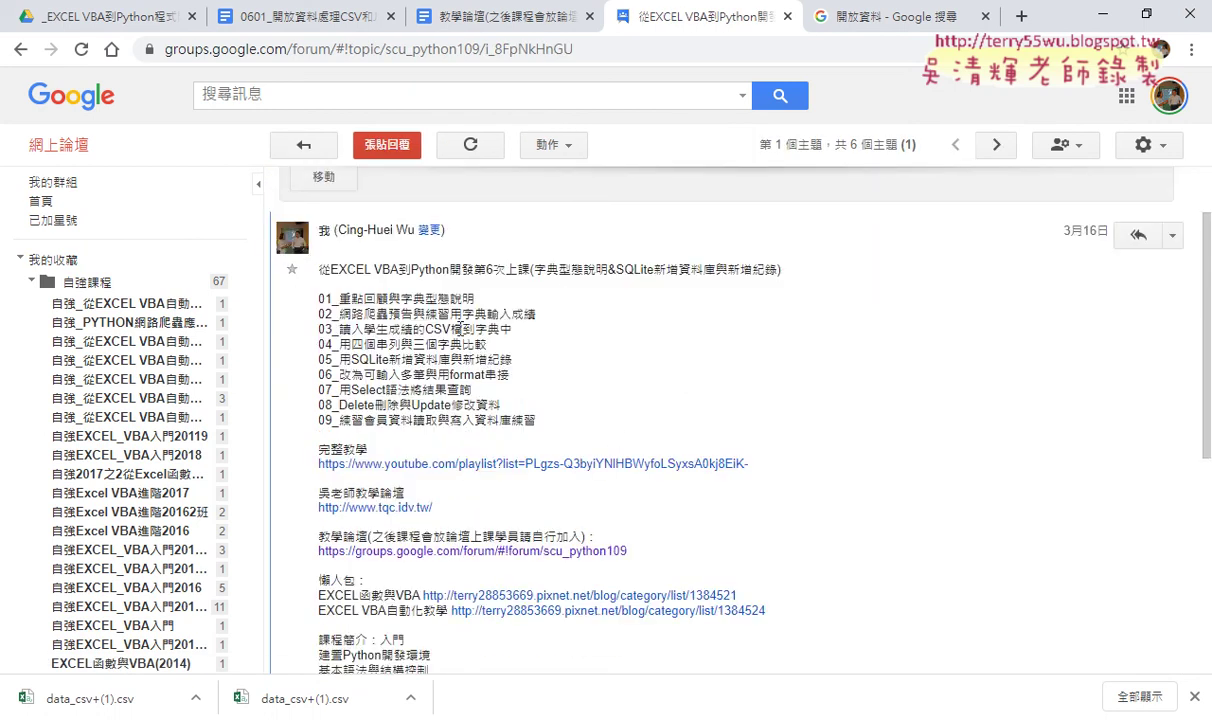
{"action": "double_click", "coordinate": [474, 314]}
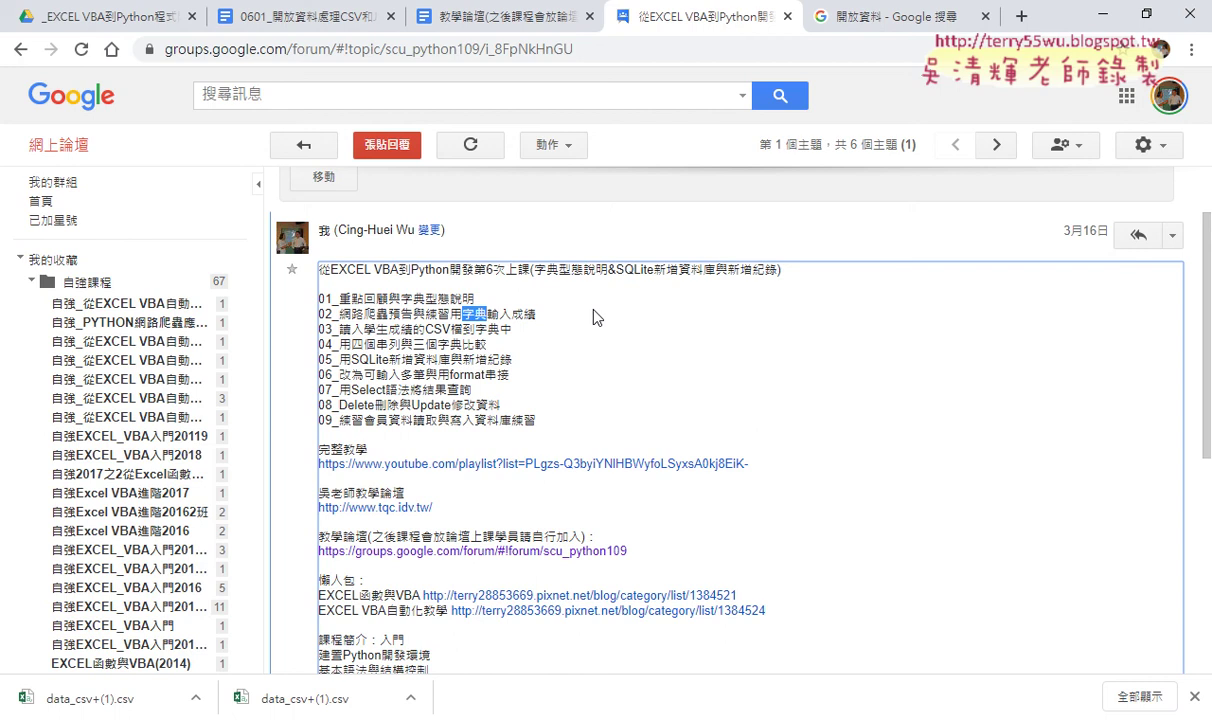
With the pen on, handwrite red 'json' beside line 02 and underline SQLite in line 05.
{"action": "key", "text": "ctrl+2"}
{"action": "left_click_drag", "start_coordinate": [631, 300], "coordinate": [617, 350]}
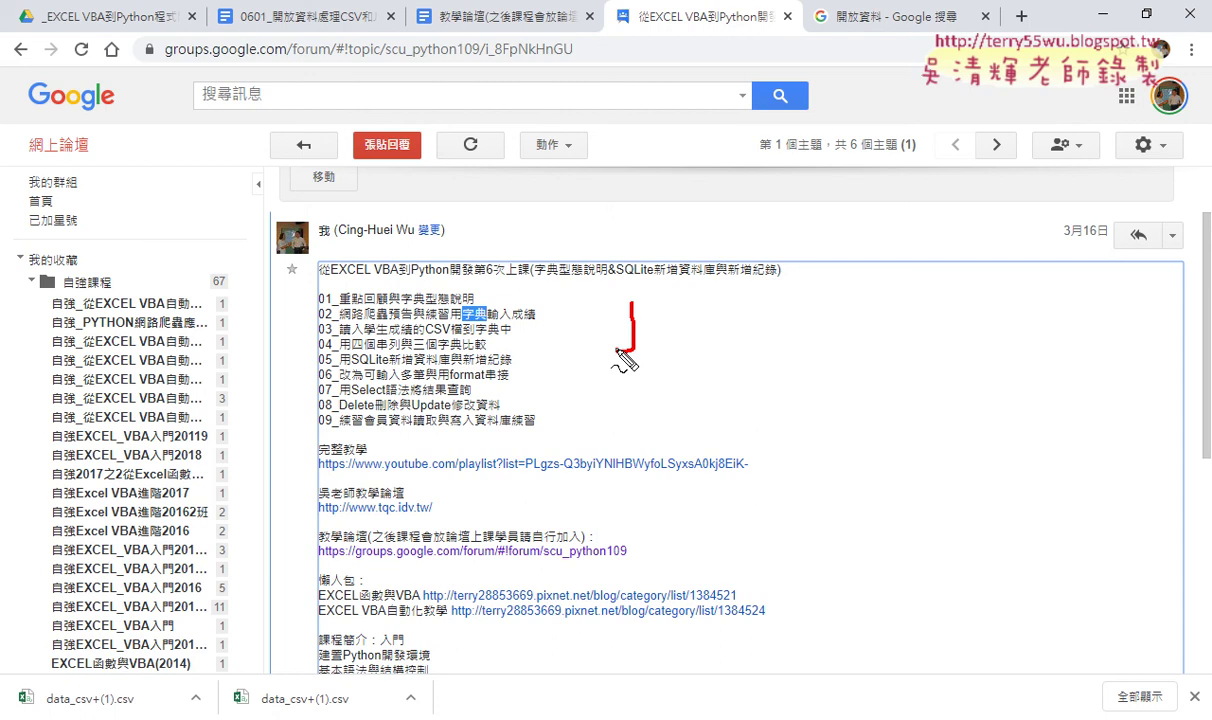
{"action": "left_click", "coordinate": [631, 290]}
{"action": "mouse_move", "coordinate": [667, 300]}
{"action": "left_mouse_down"}
{"action": "mouse_move", "coordinate": [649, 317]}
{"action": "mouse_move", "coordinate": [688, 302]}
{"action": "mouse_move", "coordinate": [734, 322]}
{"action": "mouse_move", "coordinate": [605, 331]}
{"action": "mouse_move", "coordinate": [484, 301]}
{"action": "mouse_move", "coordinate": [505, 302]}
{"action": "left_mouse_up"}
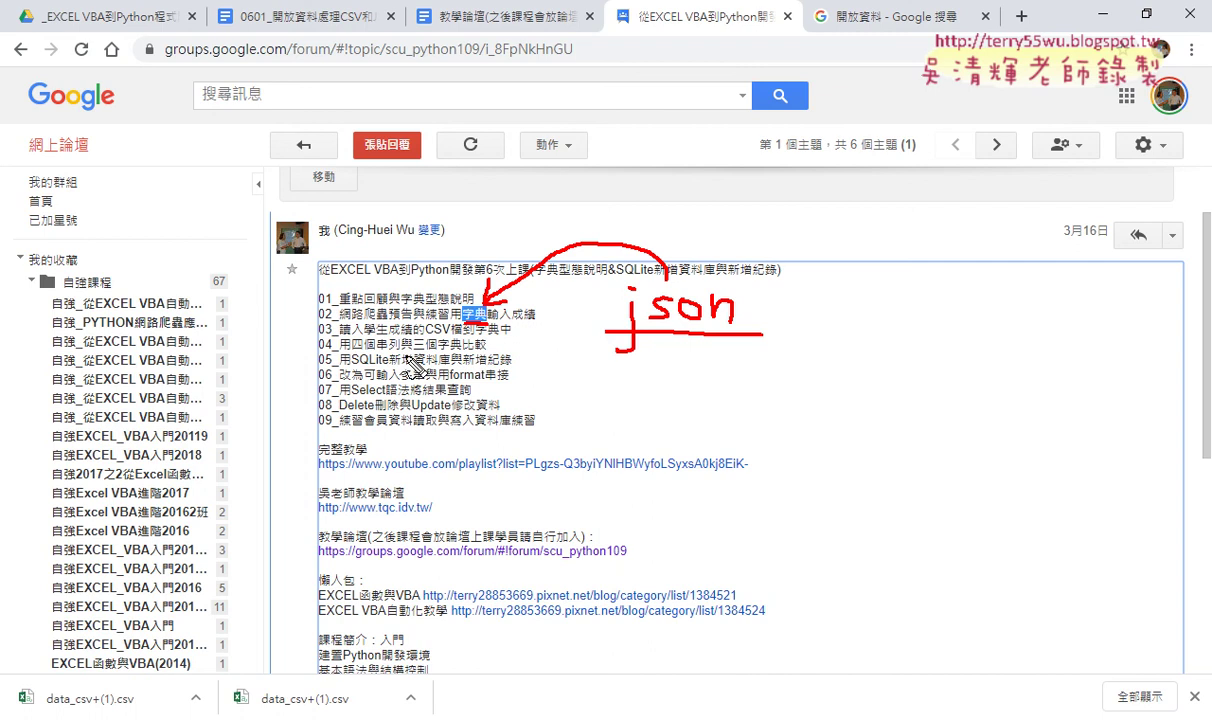
{"action": "left_click_drag", "start_coordinate": [350, 366], "coordinate": [447, 367]}
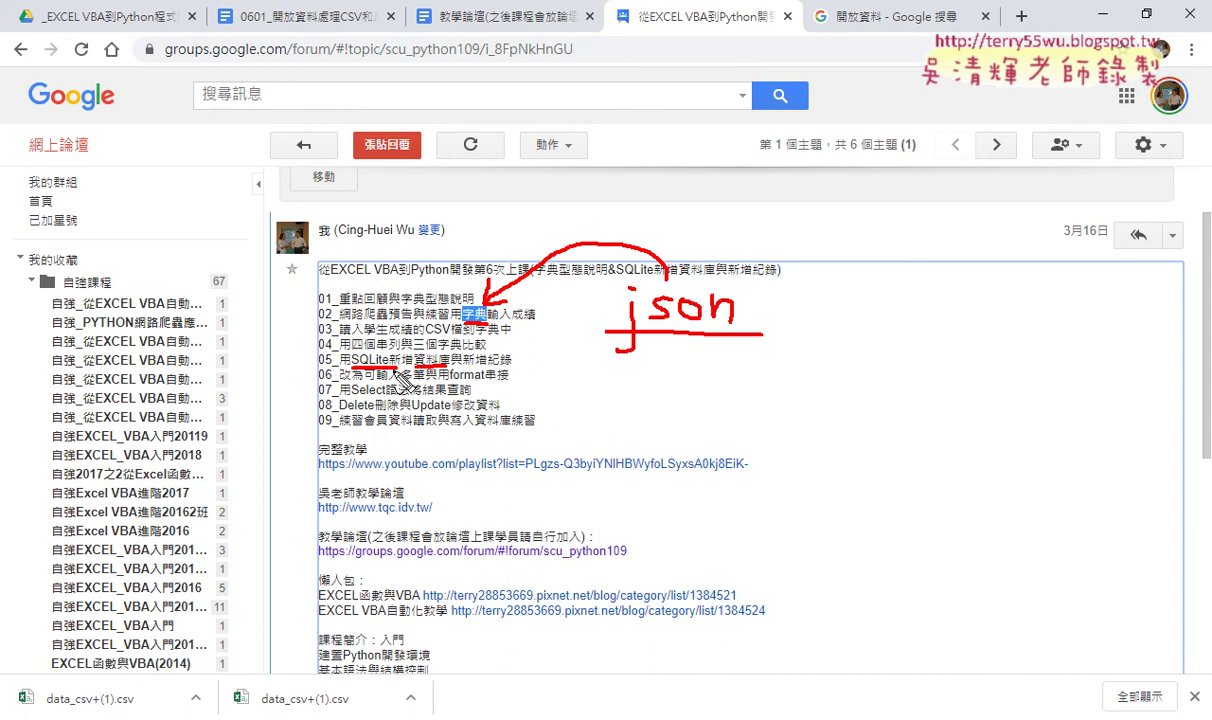
{"action": "left_click_drag", "start_coordinate": [353, 370], "coordinate": [393, 370]}
Handwrite a red 'SQL' beside lines 05–06 and double-underline it.
{"action": "mouse_move", "coordinate": [588, 357]}
{"action": "left_mouse_down"}
{"action": "mouse_move", "coordinate": [568, 384]}
{"action": "mouse_move", "coordinate": [603, 358]}
{"action": "mouse_move", "coordinate": [624, 388]}
{"action": "left_mouse_up"}
{"action": "mouse_move", "coordinate": [630, 341]}
{"action": "left_mouse_down"}
{"action": "mouse_move", "coordinate": [636, 384]}
{"action": "mouse_move", "coordinate": [545, 408]}
{"action": "left_mouse_up"}
{"action": "left_click_drag", "start_coordinate": [655, 390], "coordinate": [573, 405]}
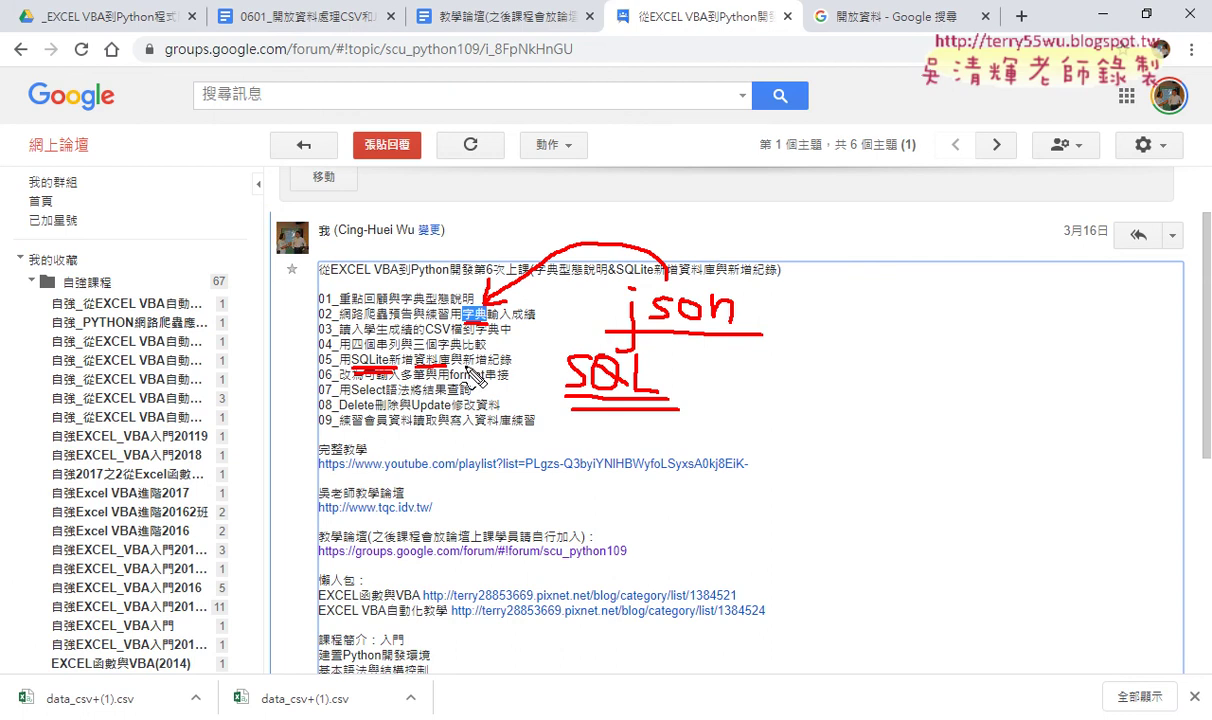
Underline 新增, Select, 查詢, Delete, Update and 練習, and circle 新增紀錄.
{"action": "left_click_drag", "start_coordinate": [462, 369], "coordinate": [490, 375]}
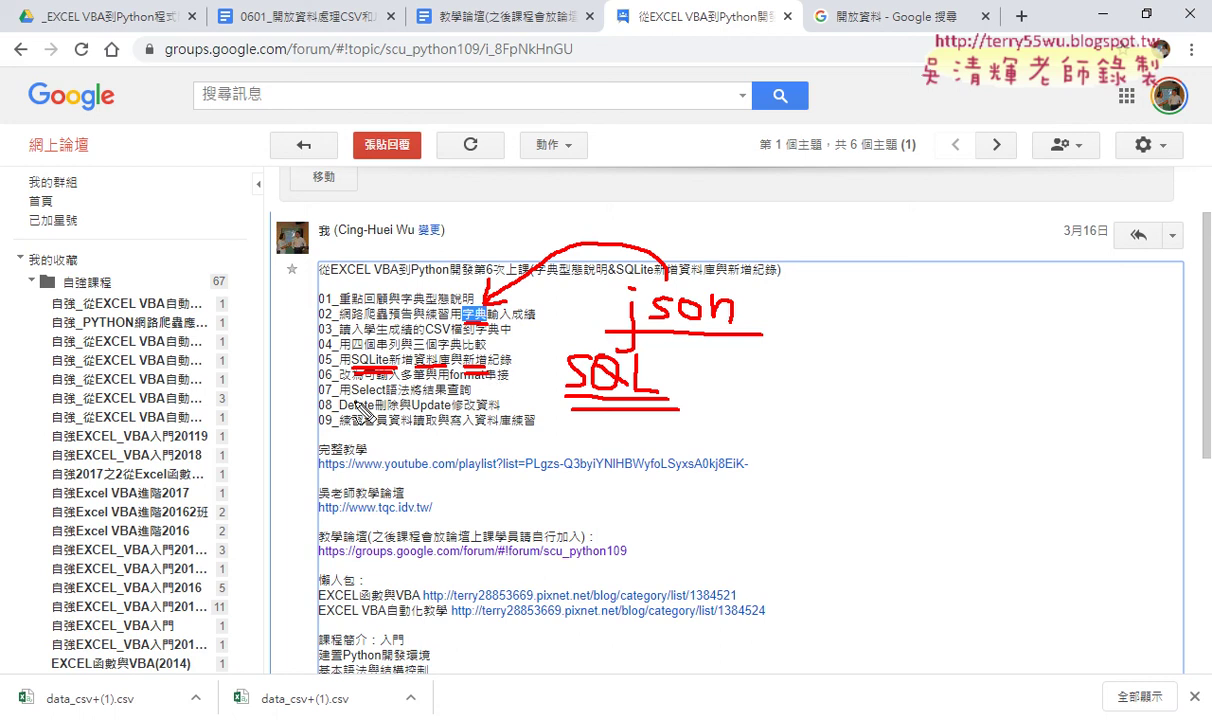
{"action": "left_click_drag", "start_coordinate": [333, 402], "coordinate": [412, 400]}
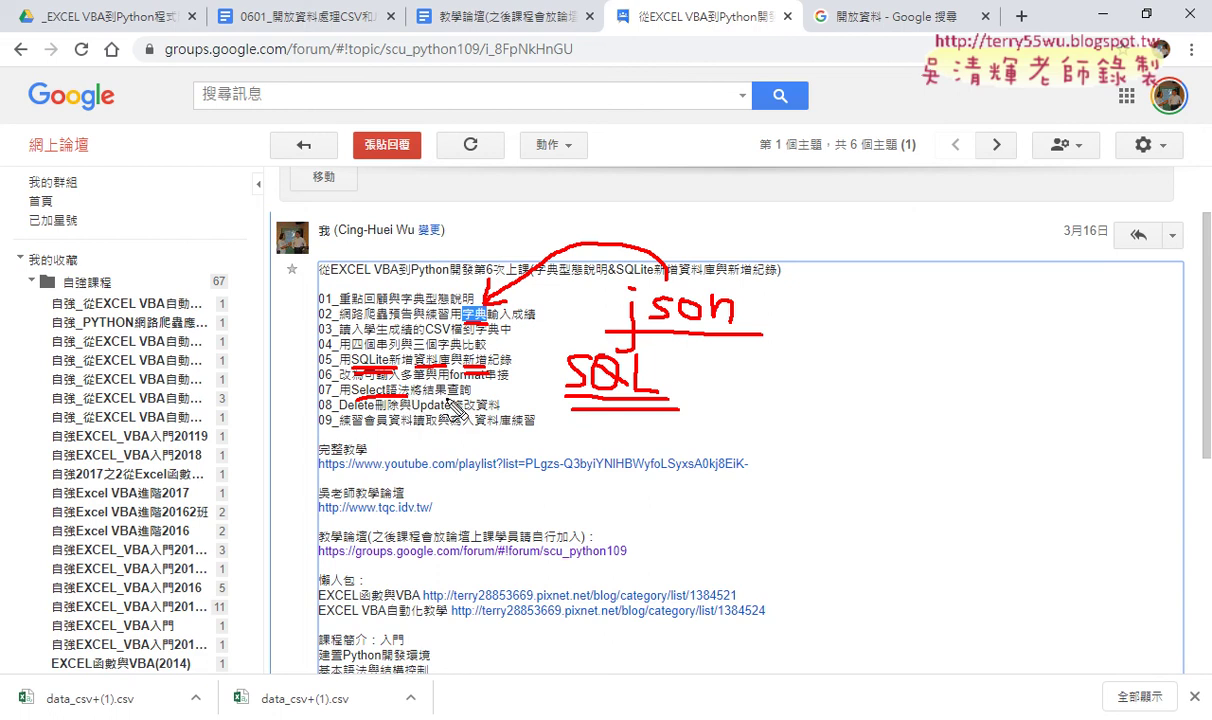
{"action": "left_click_drag", "start_coordinate": [447, 397], "coordinate": [470, 396]}
{"action": "left_click_drag", "start_coordinate": [340, 412], "coordinate": [447, 411]}
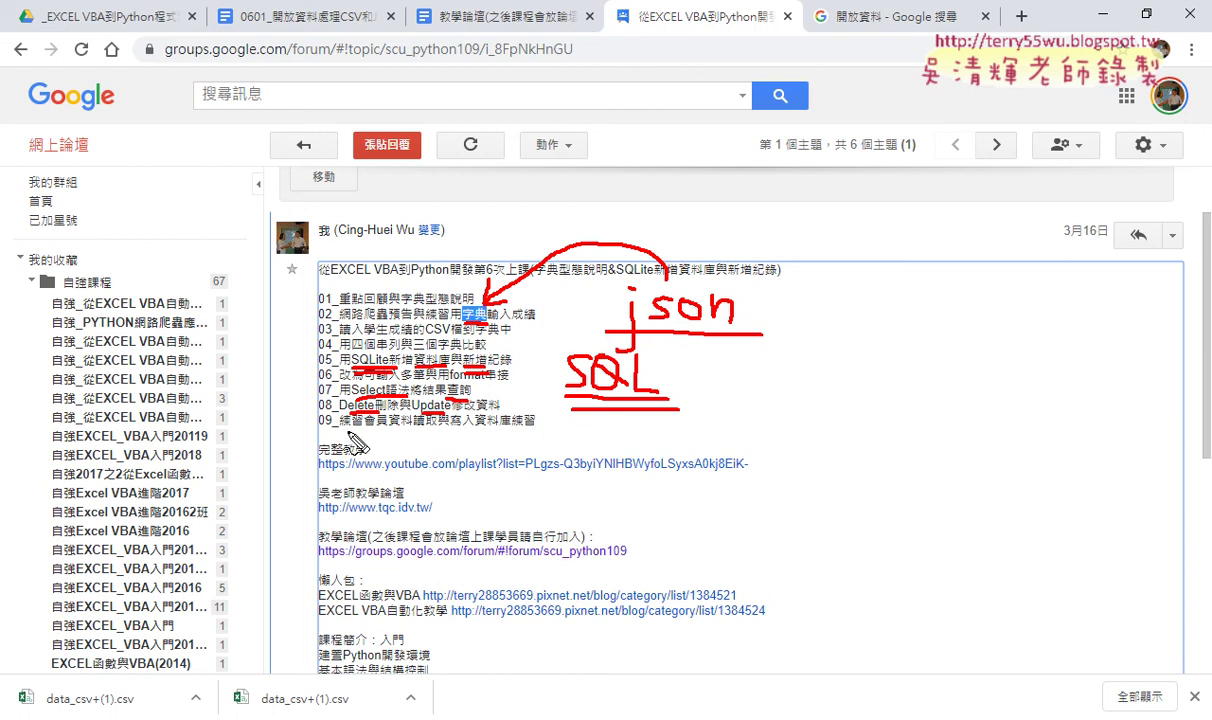
{"action": "left_click_drag", "start_coordinate": [362, 431], "coordinate": [373, 433]}
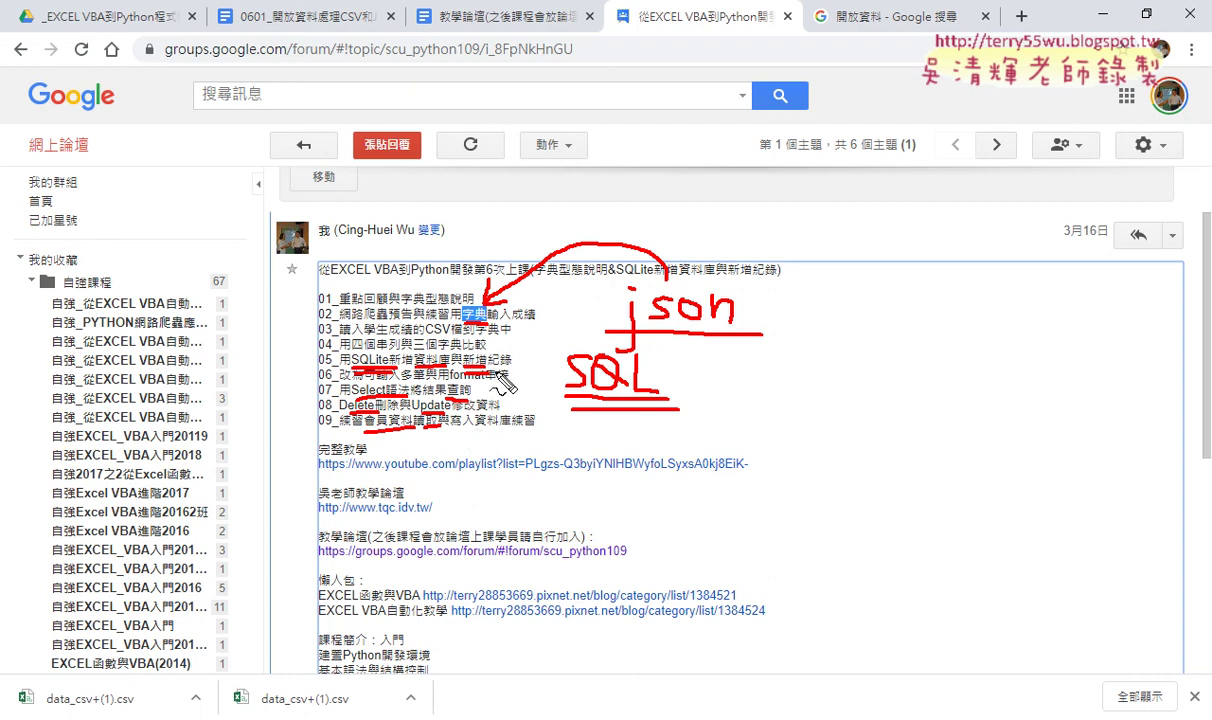
{"action": "left_click_drag", "start_coordinate": [498, 375], "coordinate": [511, 373]}
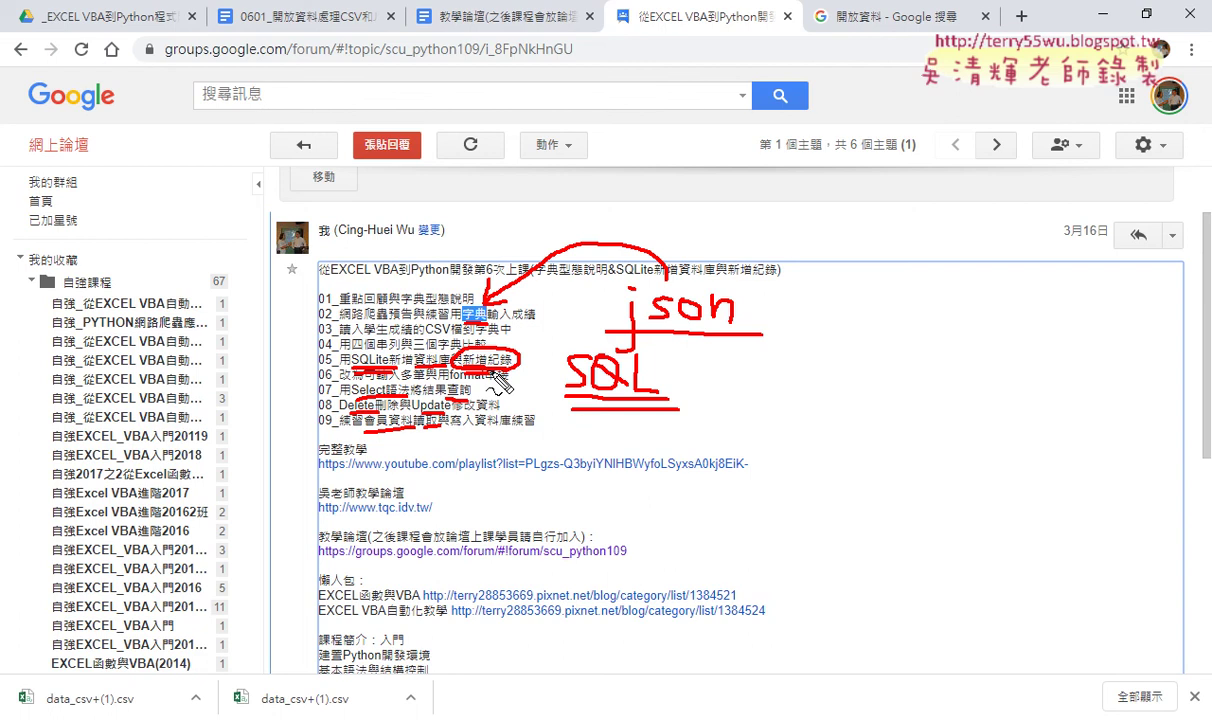
Erase the red annotations, select agenda text including 新增紀錄, then go back to the topic list.
{"action": "key", "text": "Escape"}
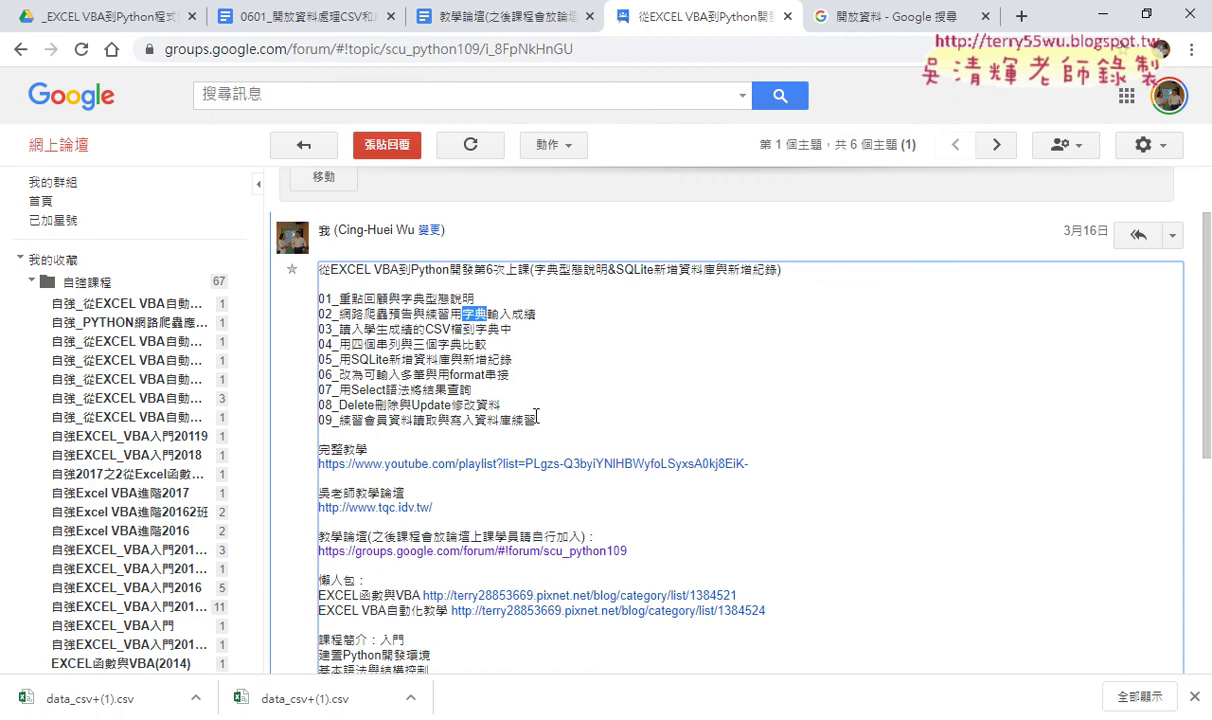
{"action": "mouse_move", "coordinate": [536, 420]}
{"action": "left_mouse_down"}
{"action": "mouse_move", "coordinate": [387, 418]}
{"action": "mouse_move", "coordinate": [300, 292]}
{"action": "left_mouse_up"}
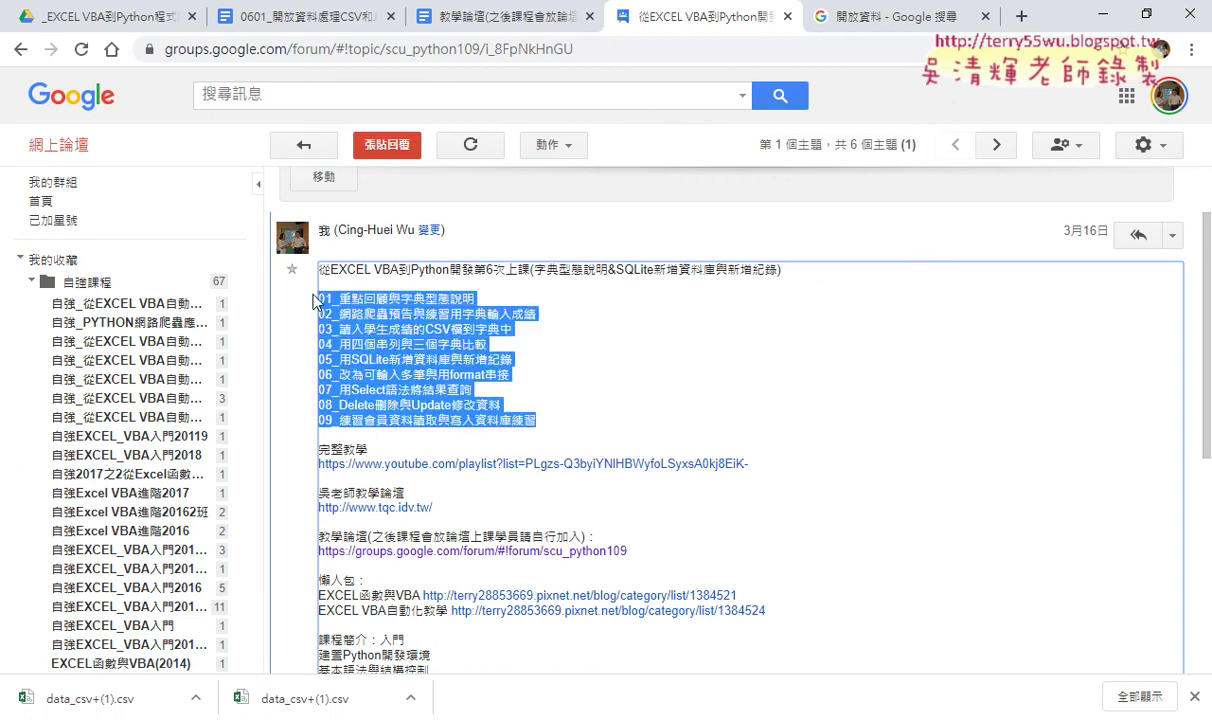
{"action": "left_click", "coordinate": [475, 365]}
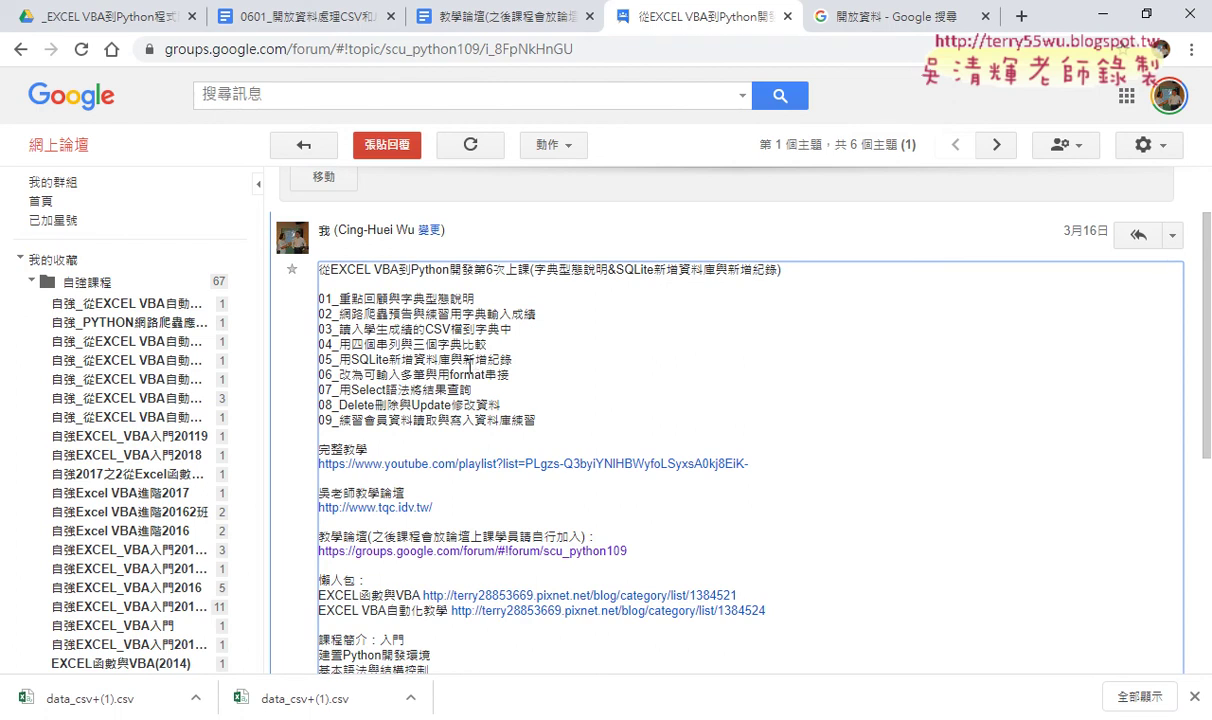
{"action": "left_click_drag", "start_coordinate": [463, 359], "coordinate": [511, 359]}
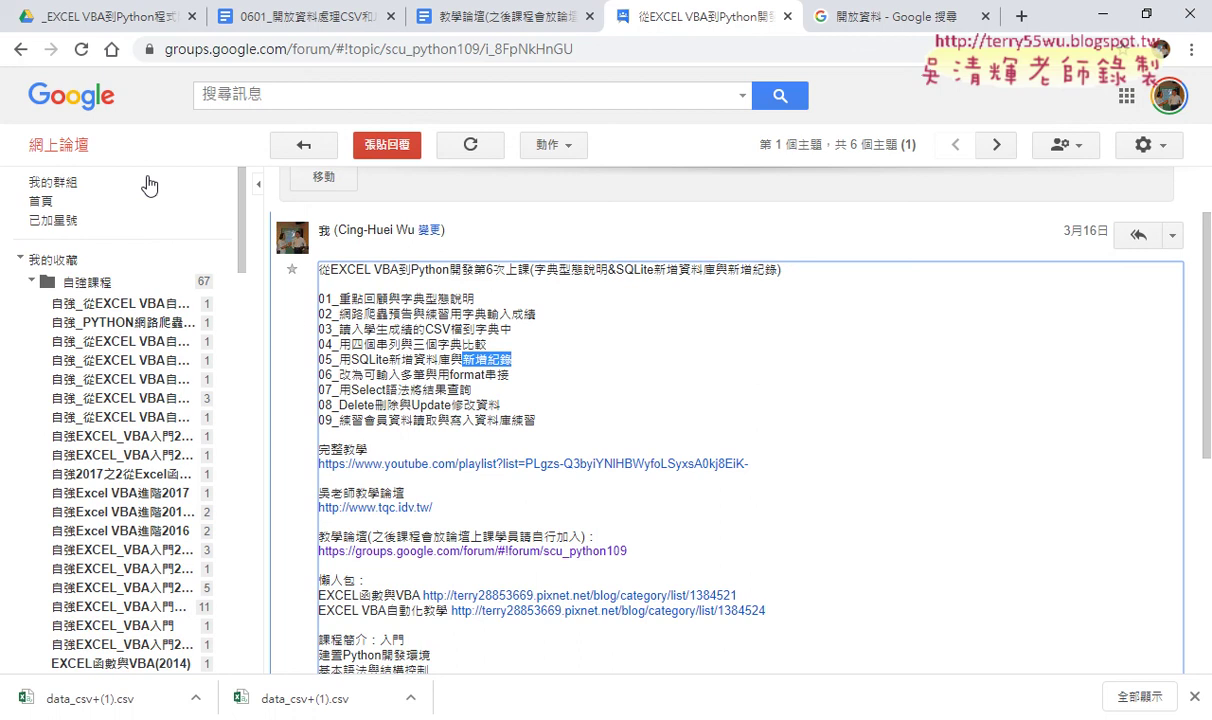
{"action": "left_click", "coordinate": [20, 48]}
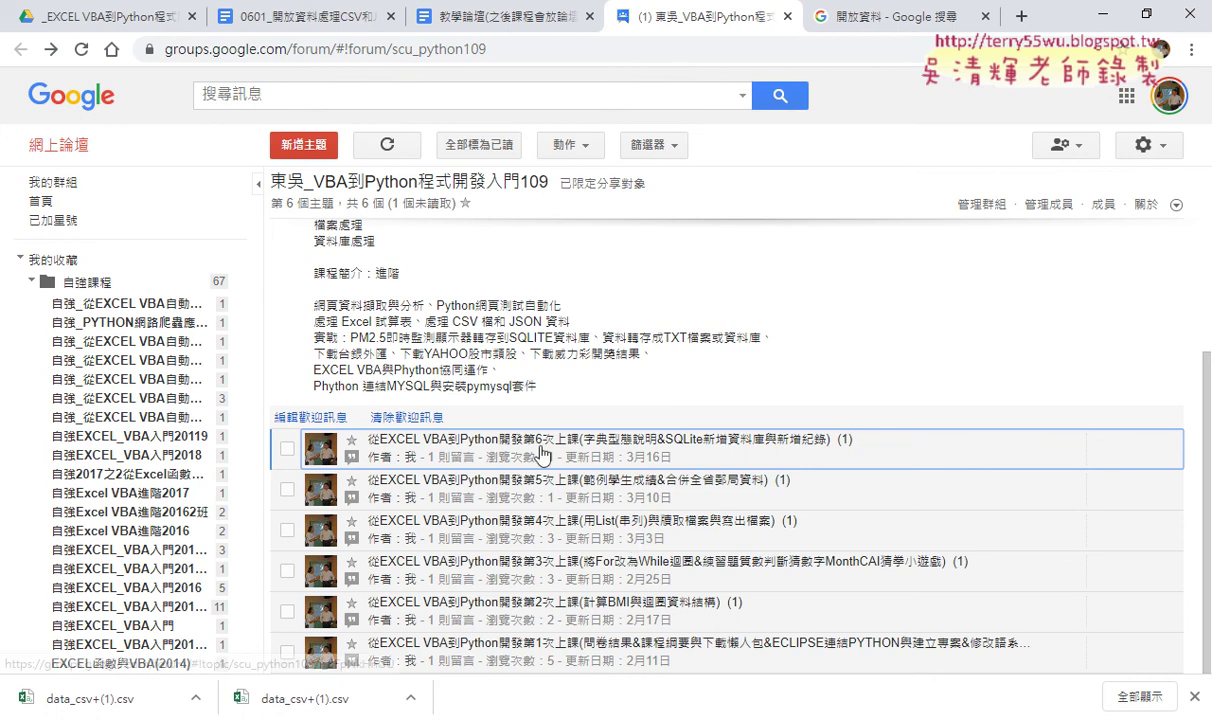
Open the _雲端白板 folder in Google Drive and scroll through its files.
{"action": "left_click", "coordinate": [105, 18]}
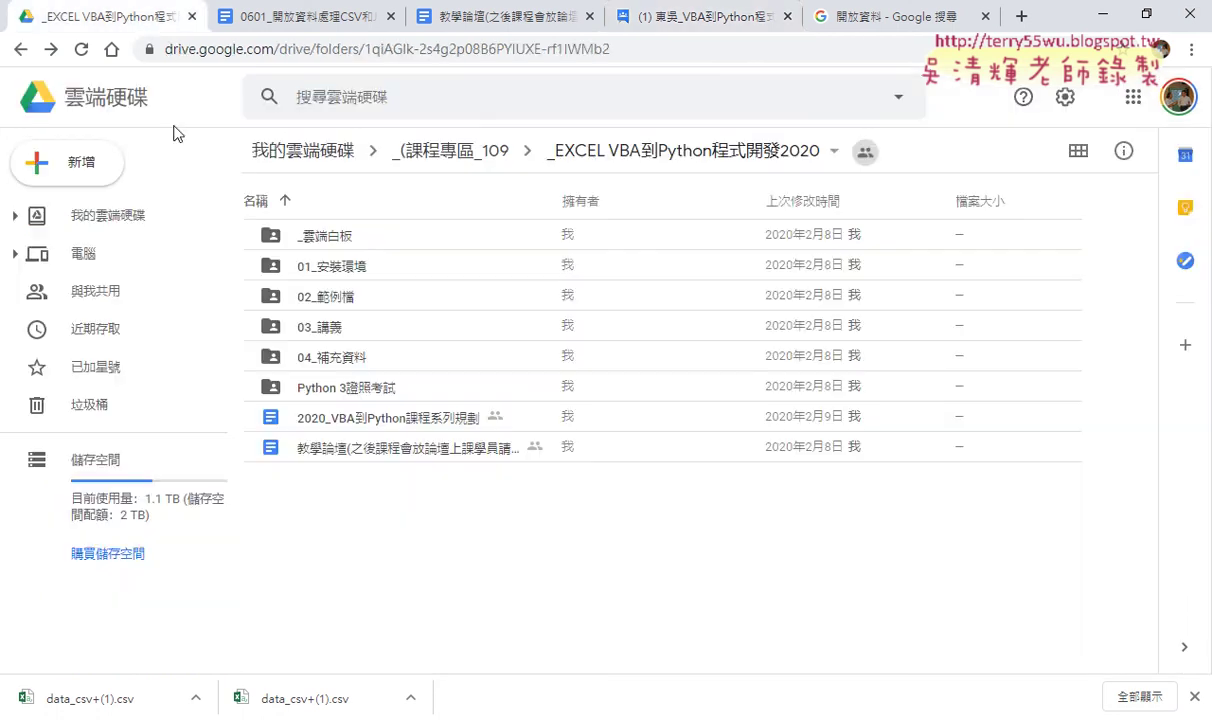
{"action": "double_click", "coordinate": [363, 240]}
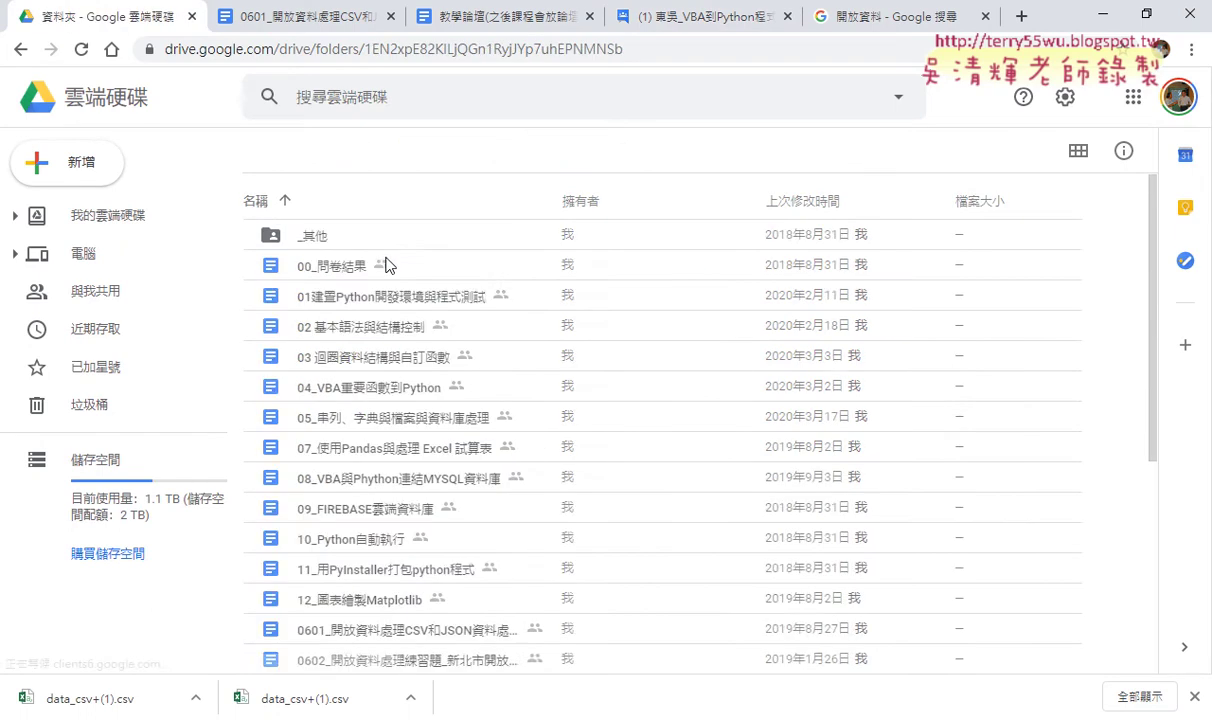
{"action": "scroll", "coordinate": [455, 375], "scroll_direction": "down", "scroll_amount": 2}
{"action": "scroll", "coordinate": [455, 375], "scroll_direction": "down", "scroll_amount": 3}
{"action": "scroll", "coordinate": [455, 375], "scroll_direction": "down", "scroll_amount": 2}
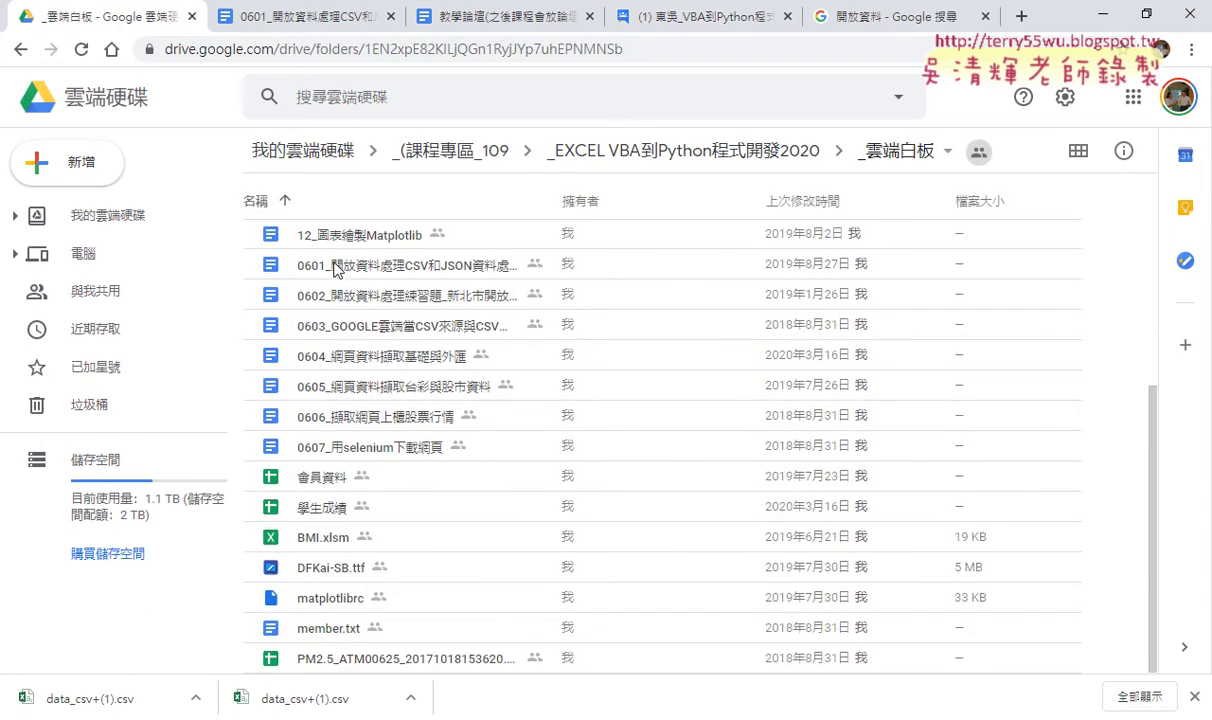
Select various lesson documents, including 0601, 0604, 0605 and 12_圖表繪製Matplotlib.
{"action": "left_click", "coordinate": [318, 262]}
{"action": "left_click_drag", "start_coordinate": [1107, 262], "coordinate": [540, 453]}
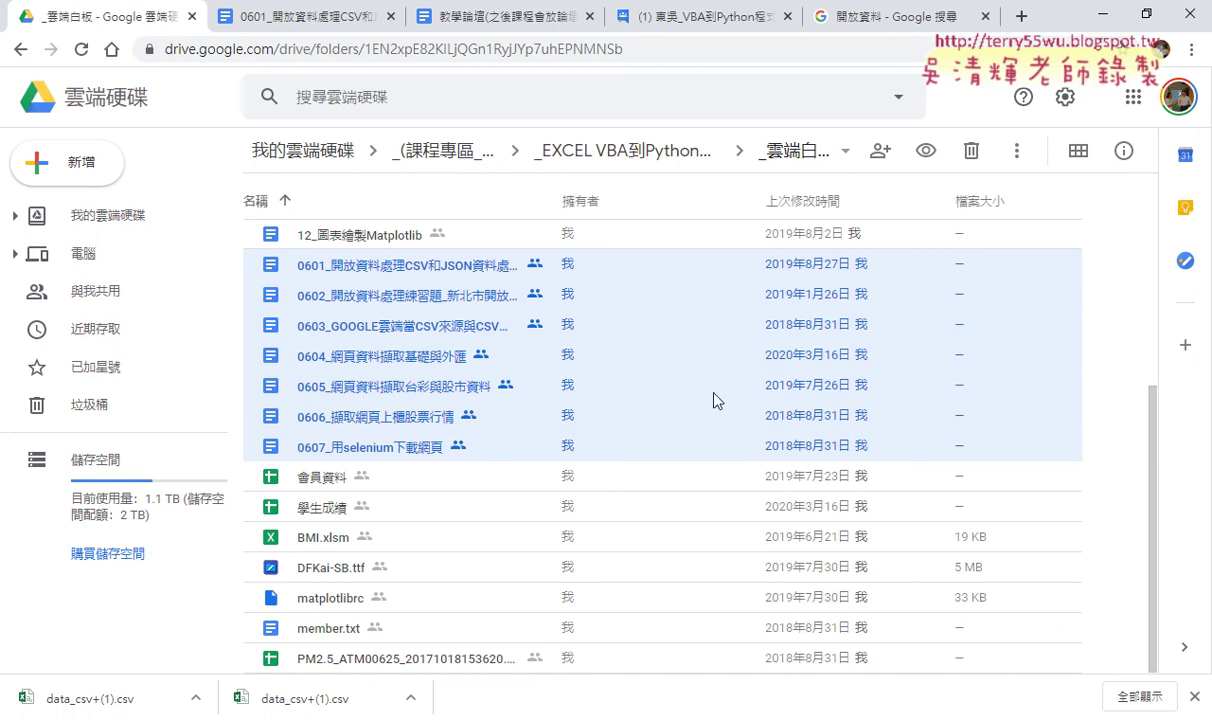
{"action": "left_click", "coordinate": [421, 254]}
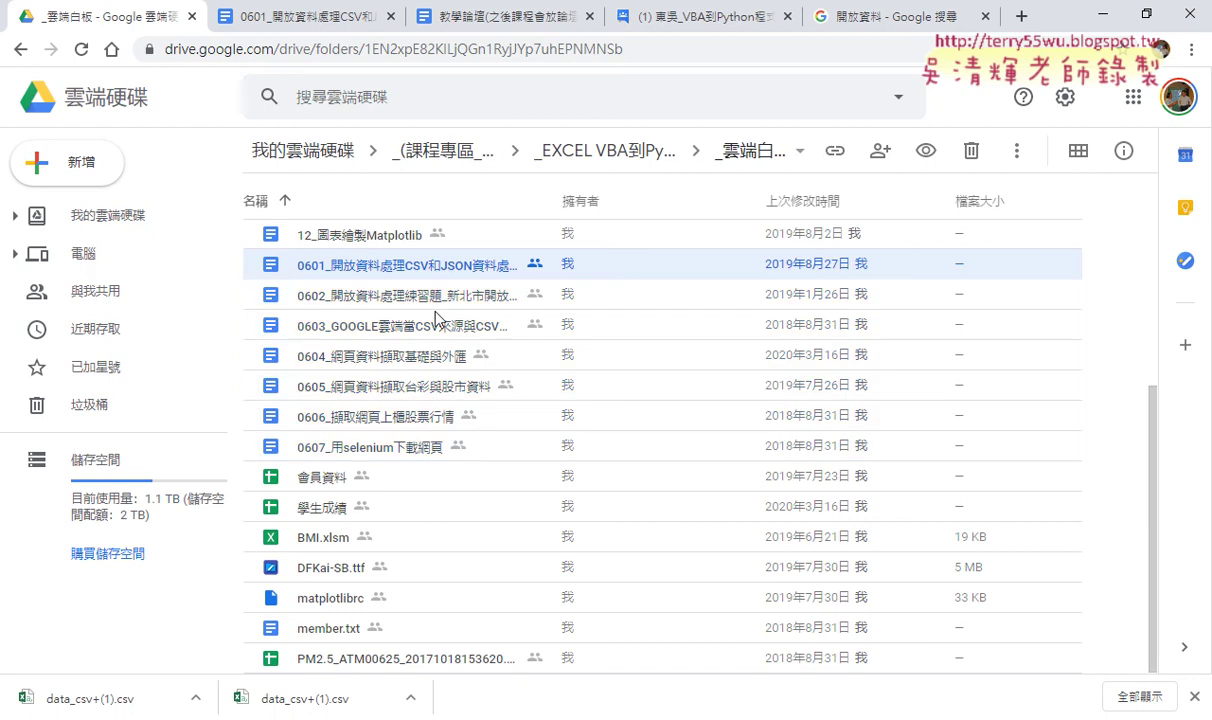
{"action": "left_click", "coordinate": [420, 356]}
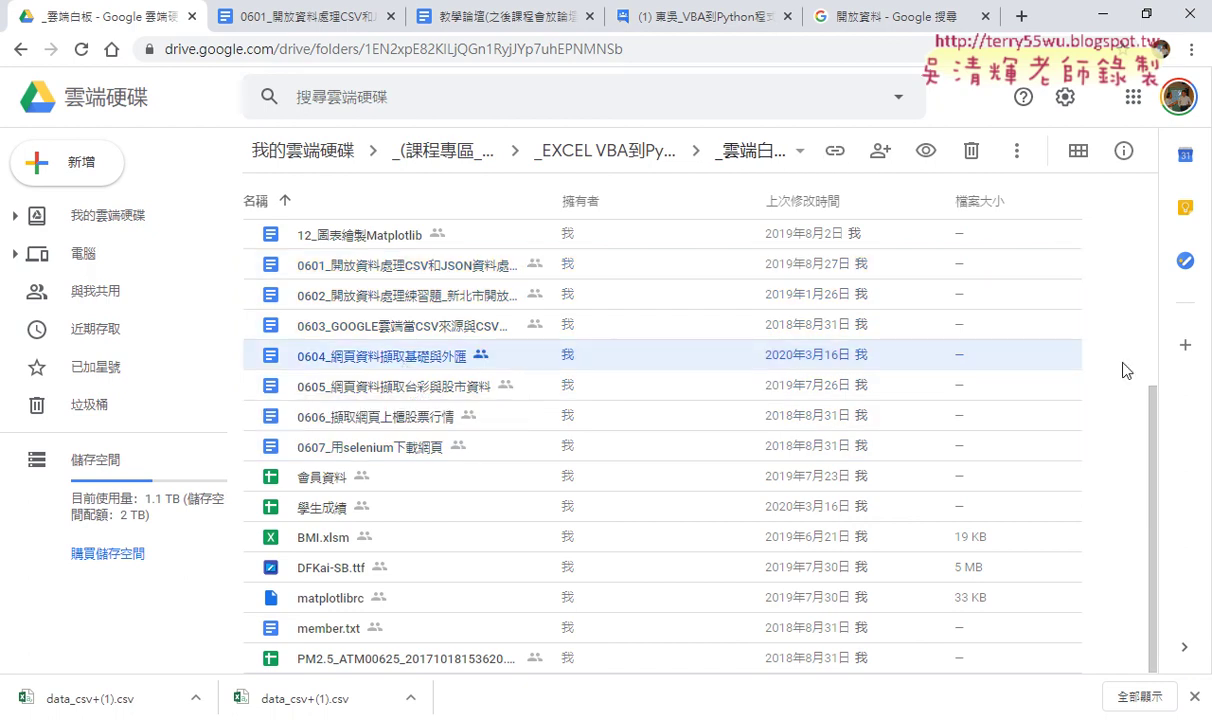
{"action": "left_click", "coordinate": [960, 388], "text": "ctrl"}
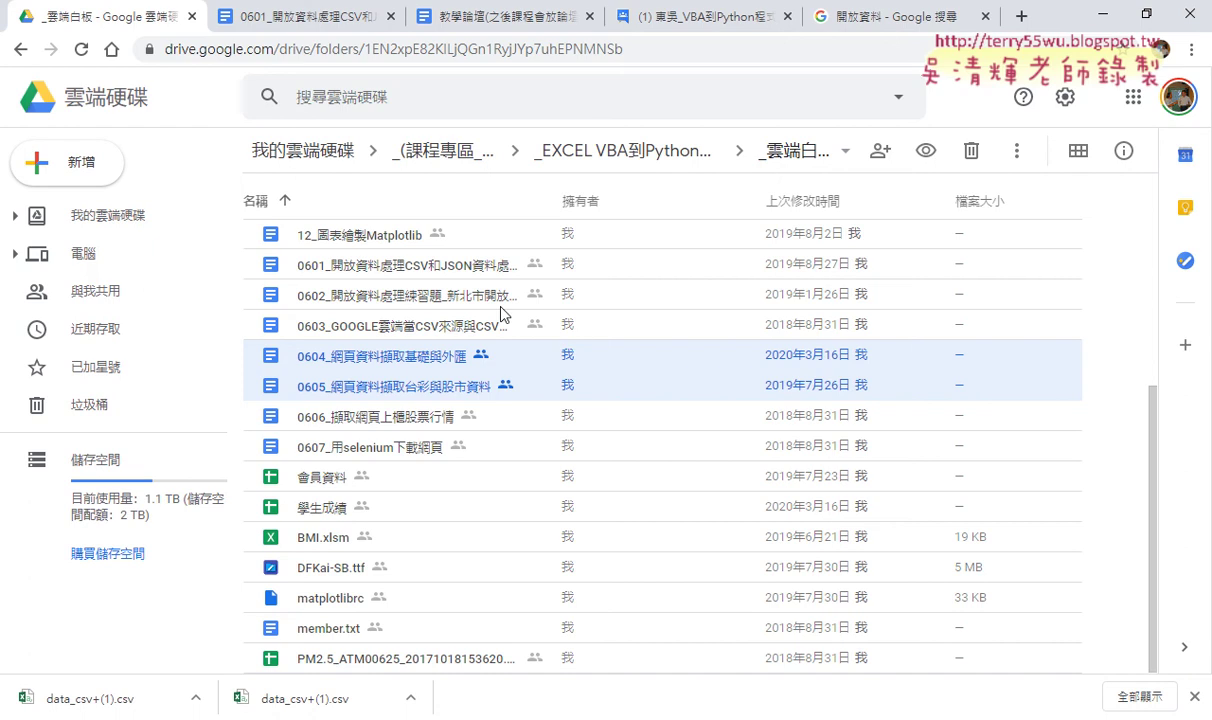
{"action": "left_click", "coordinate": [388, 232]}
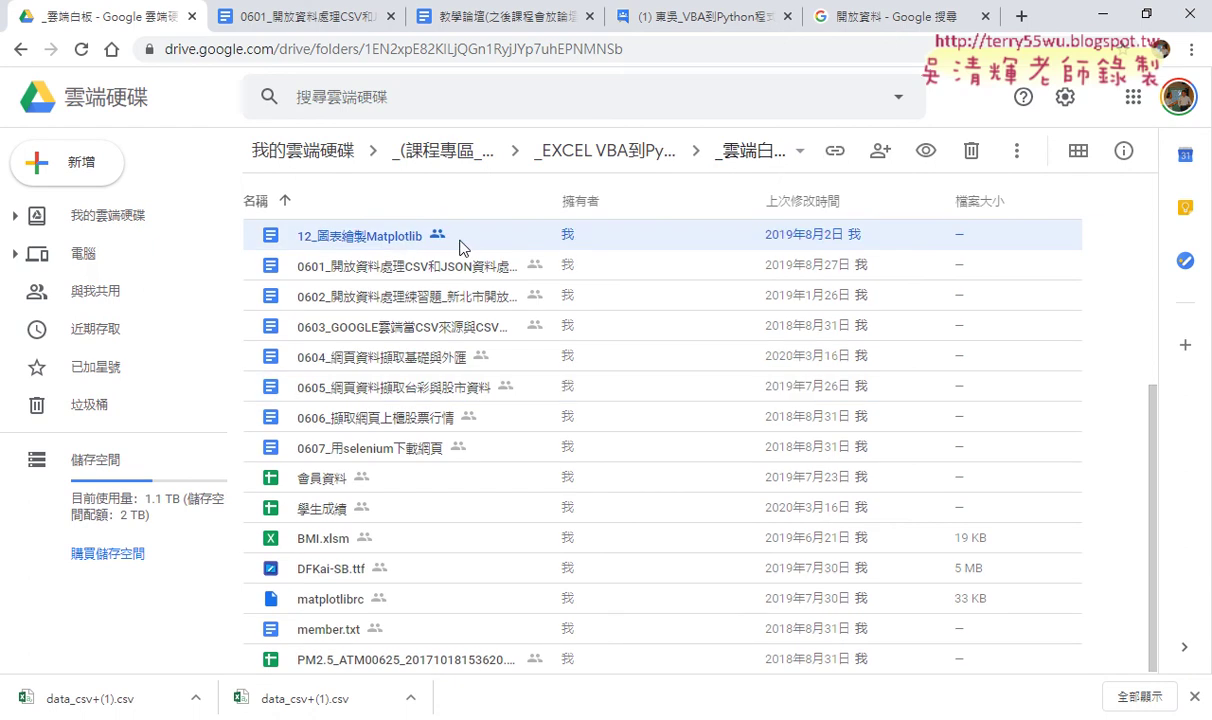
Pick out documents 0601, 0602, 0605 and 0606, then open the 0601 CSV/JSON document.
{"action": "left_click", "coordinate": [388, 262]}
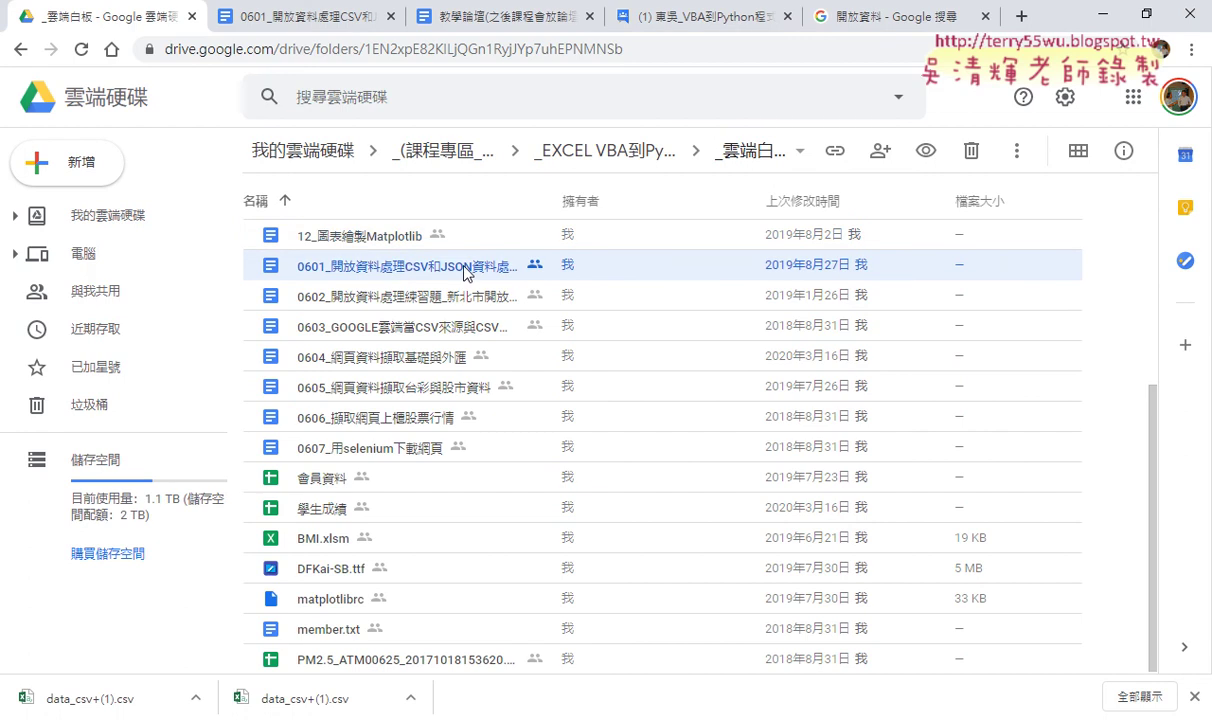
{"action": "left_click", "coordinate": [418, 296]}
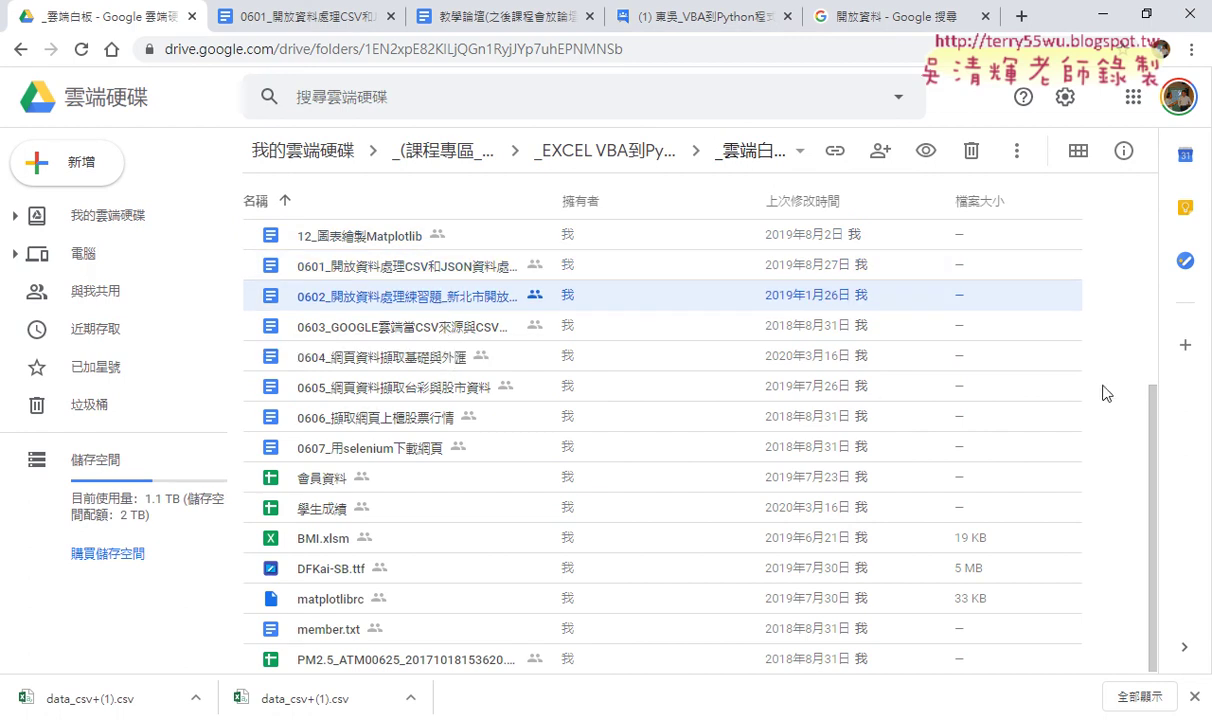
{"action": "left_click", "coordinate": [747, 390]}
{"action": "left_click", "coordinate": [375, 417], "text": "shift"}
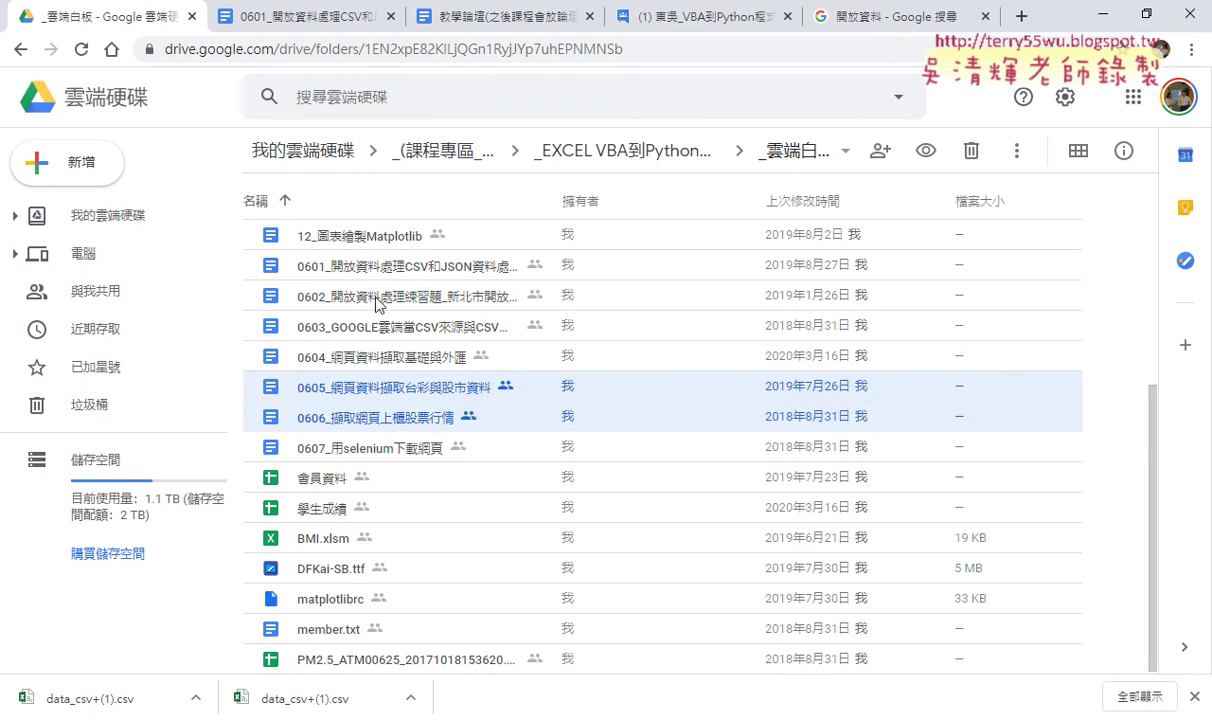
{"action": "left_click", "coordinate": [362, 266]}
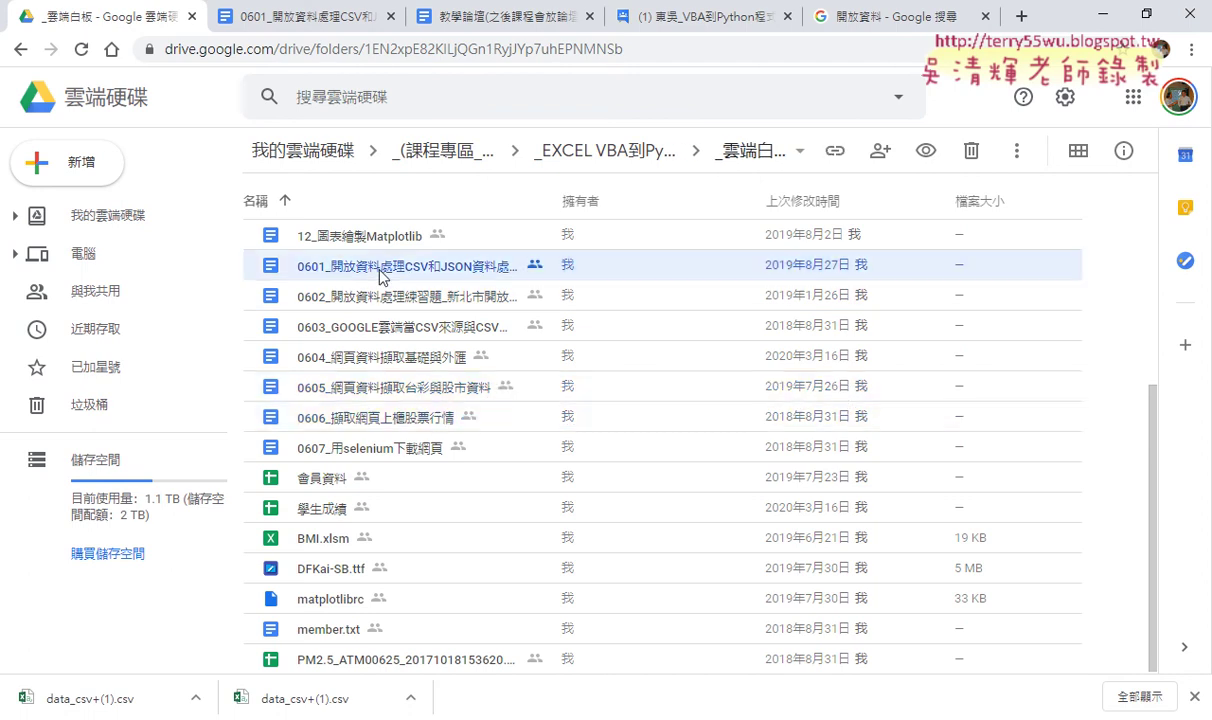
{"action": "double_click", "coordinate": [526, 270]}
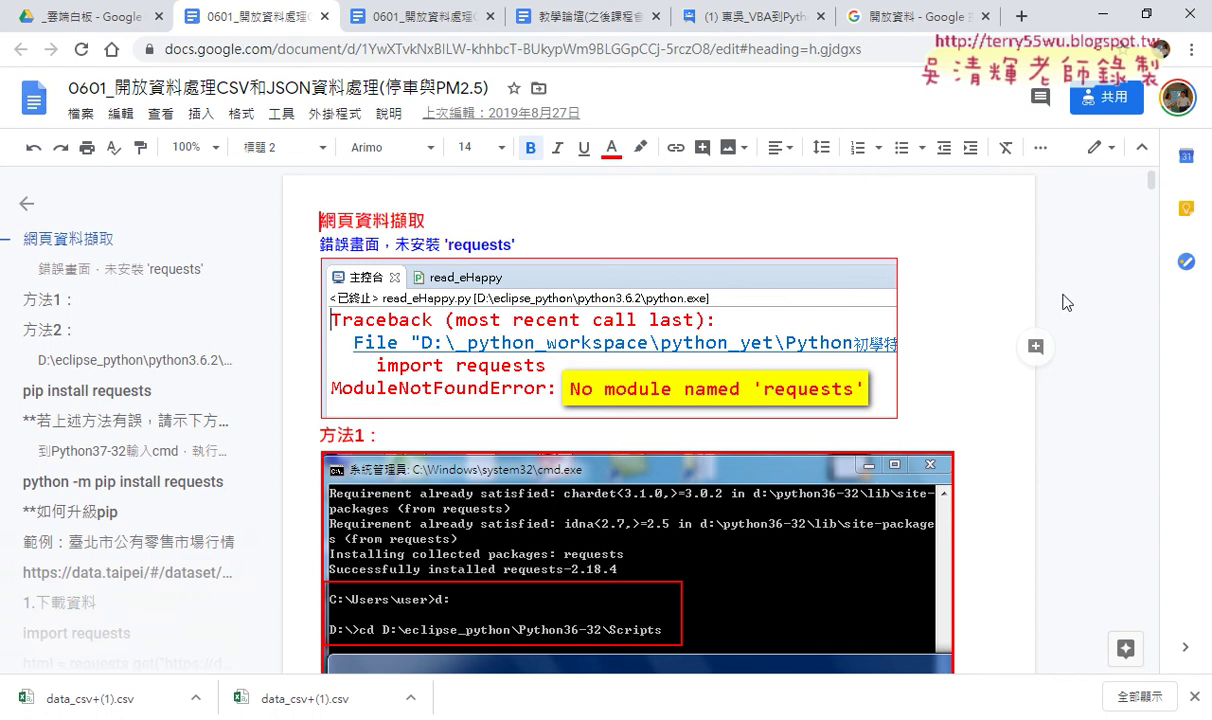
Open 政府資料開放平台 and Open Data Taipei from the 開放資料 results, then view data.gov.tw.
{"action": "left_click", "coordinate": [900, 16]}
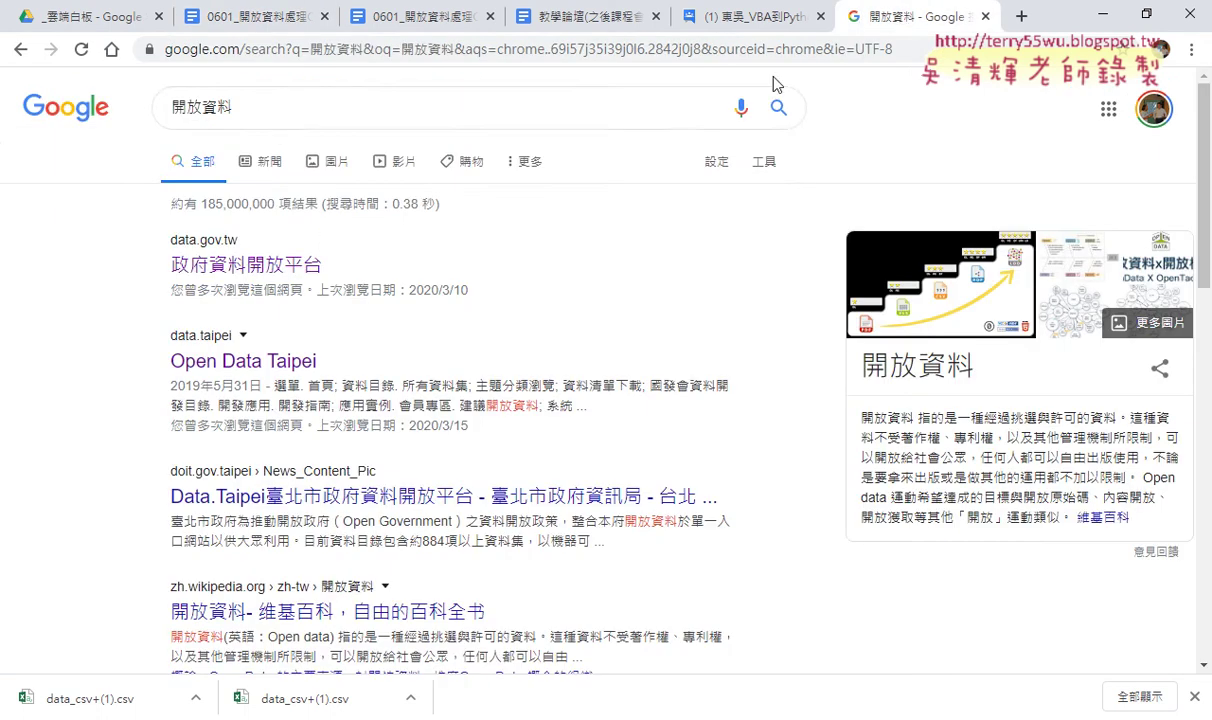
{"action": "left_click", "coordinate": [345, 108]}
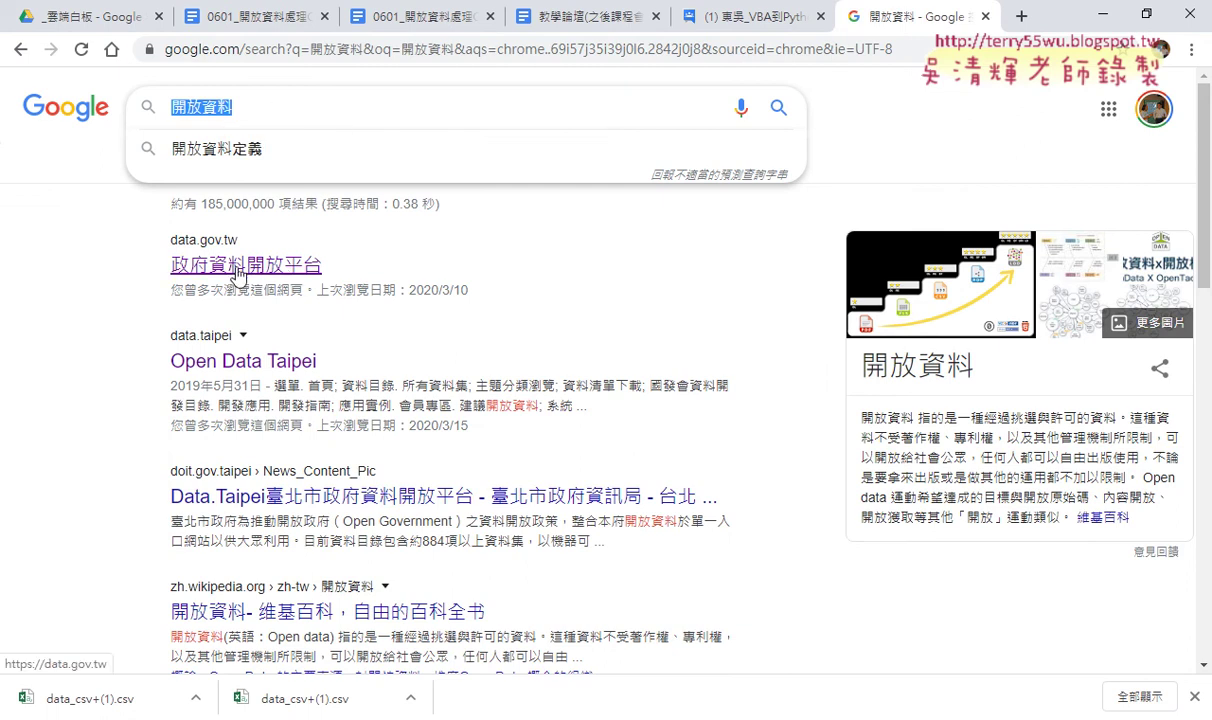
{"action": "left_click", "coordinate": [237, 270], "text": "ctrl"}
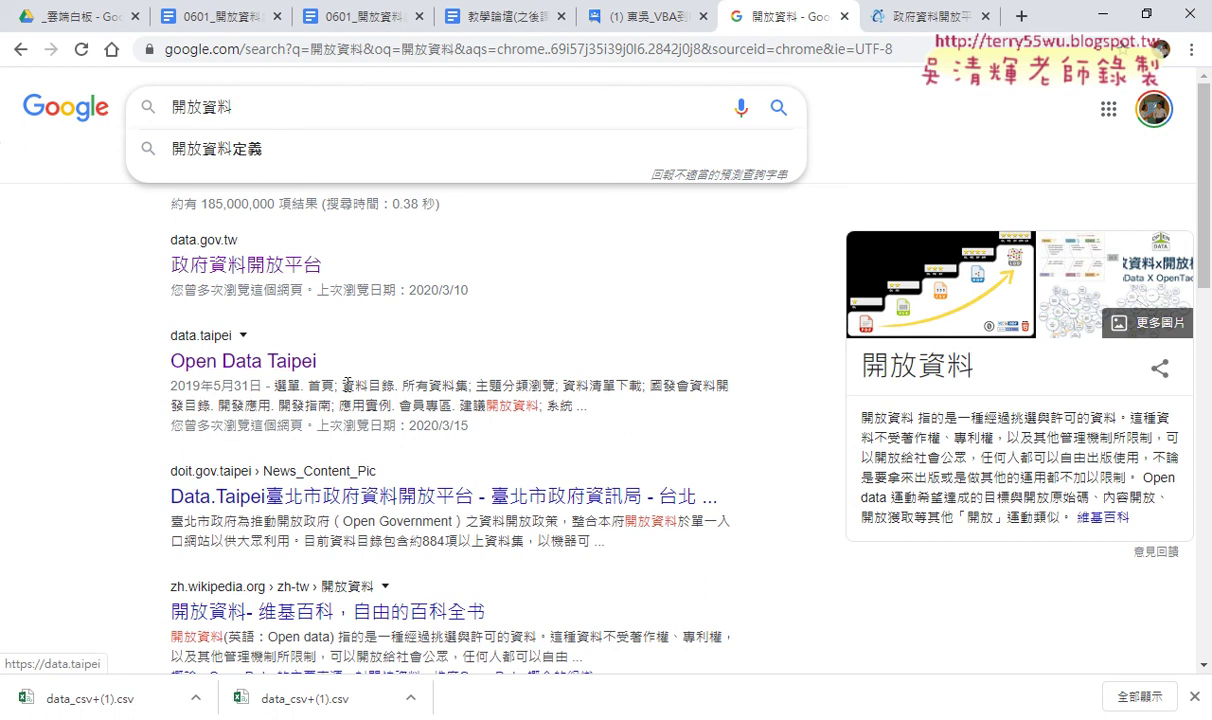
{"action": "scroll", "coordinate": [347, 384], "scroll_direction": "down", "scroll_amount": 1}
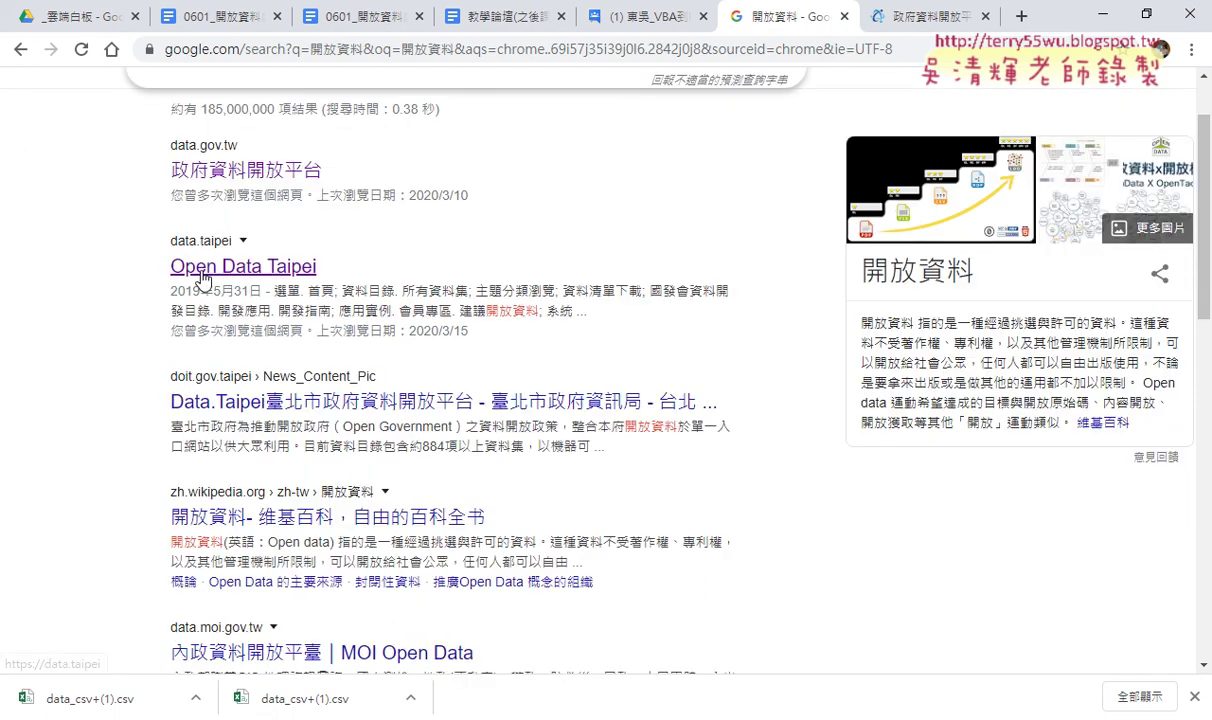
{"action": "left_click", "coordinate": [290, 278], "text": "ctrl"}
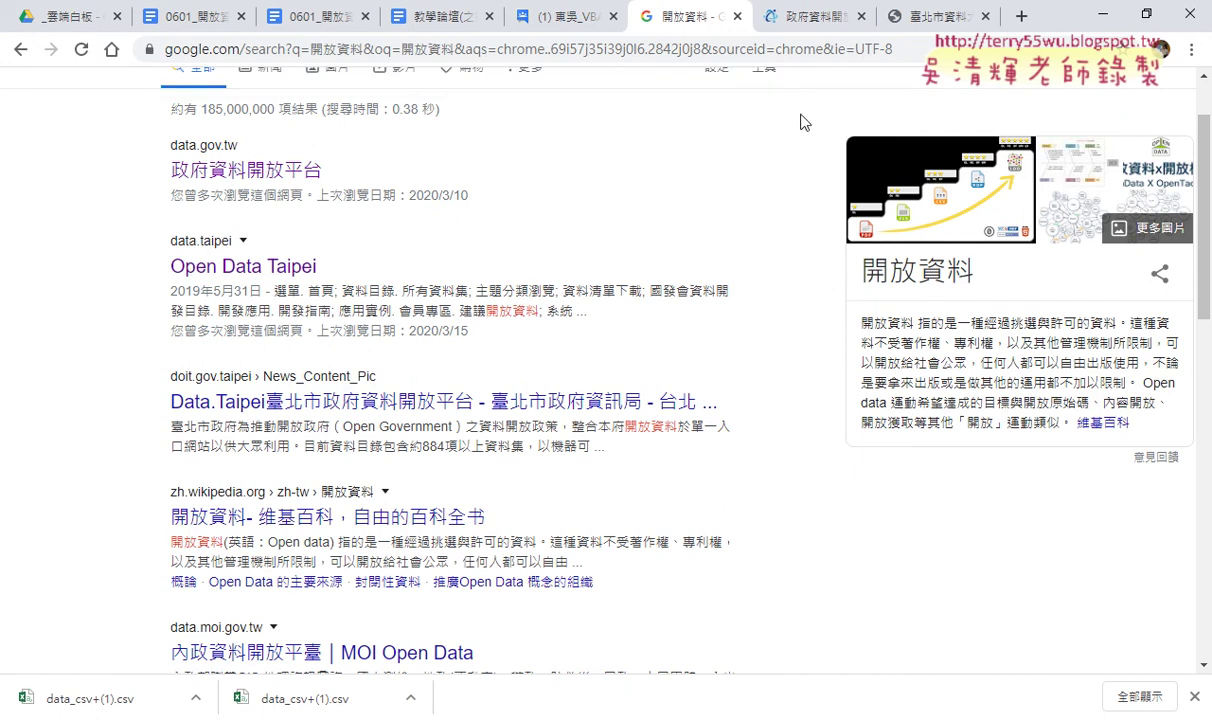
{"action": "left_click", "coordinate": [819, 22]}
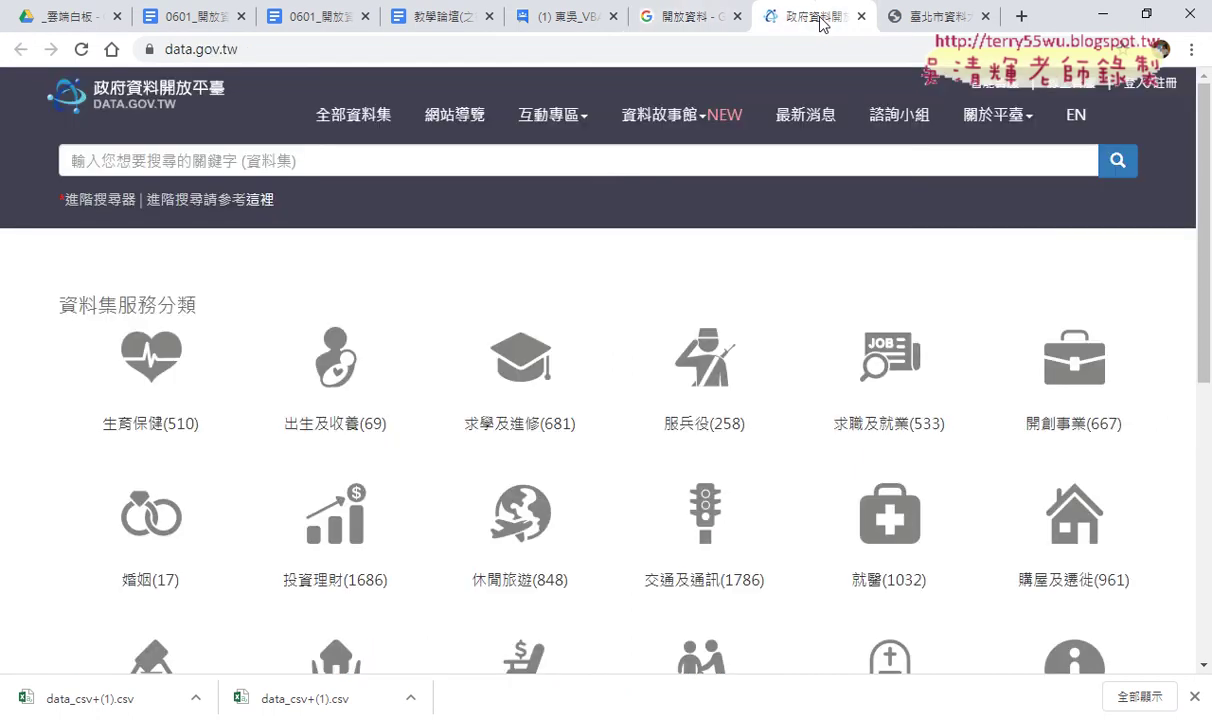
Glance at data.taipei, then list all datasets on data.gov.tw.
{"action": "left_click", "coordinate": [929, 18]}
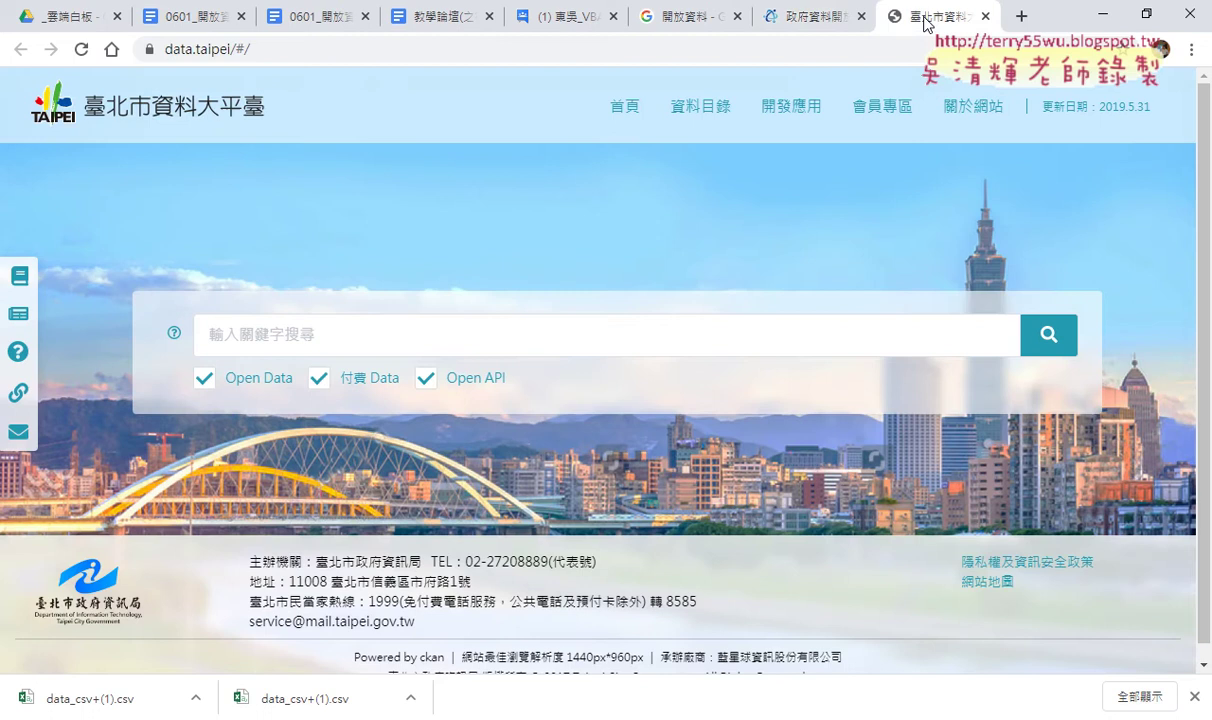
{"action": "left_click", "coordinate": [819, 22]}
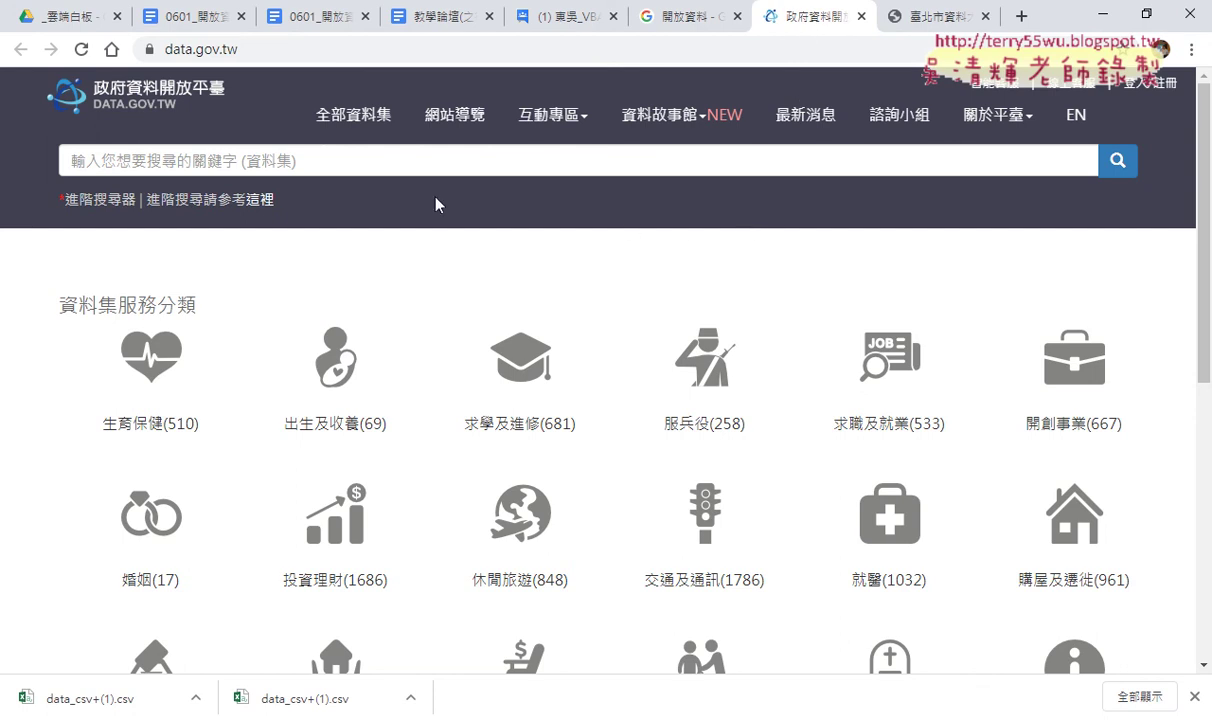
{"action": "left_click", "coordinate": [361, 124]}
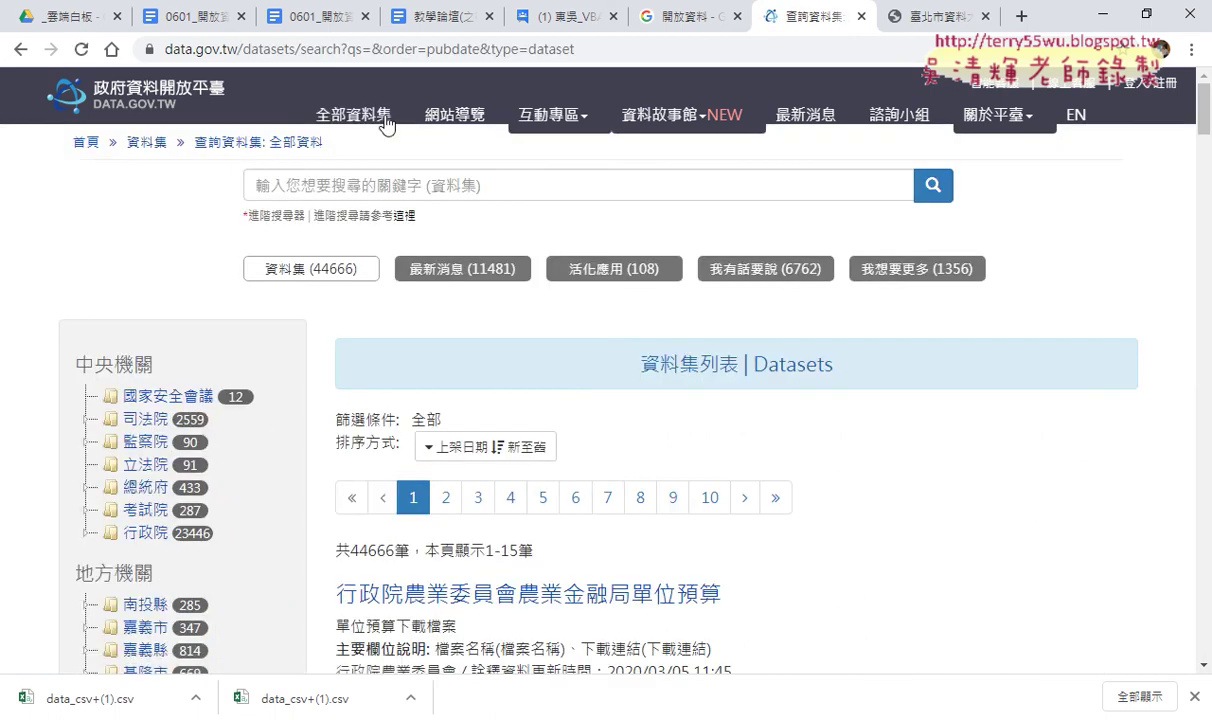
Scroll to the 檔案格式 sidebar and mark up the format counts, where CSV shows 29829.
{"action": "scroll", "coordinate": [18, 308], "scroll_direction": "down", "scroll_amount": 1}
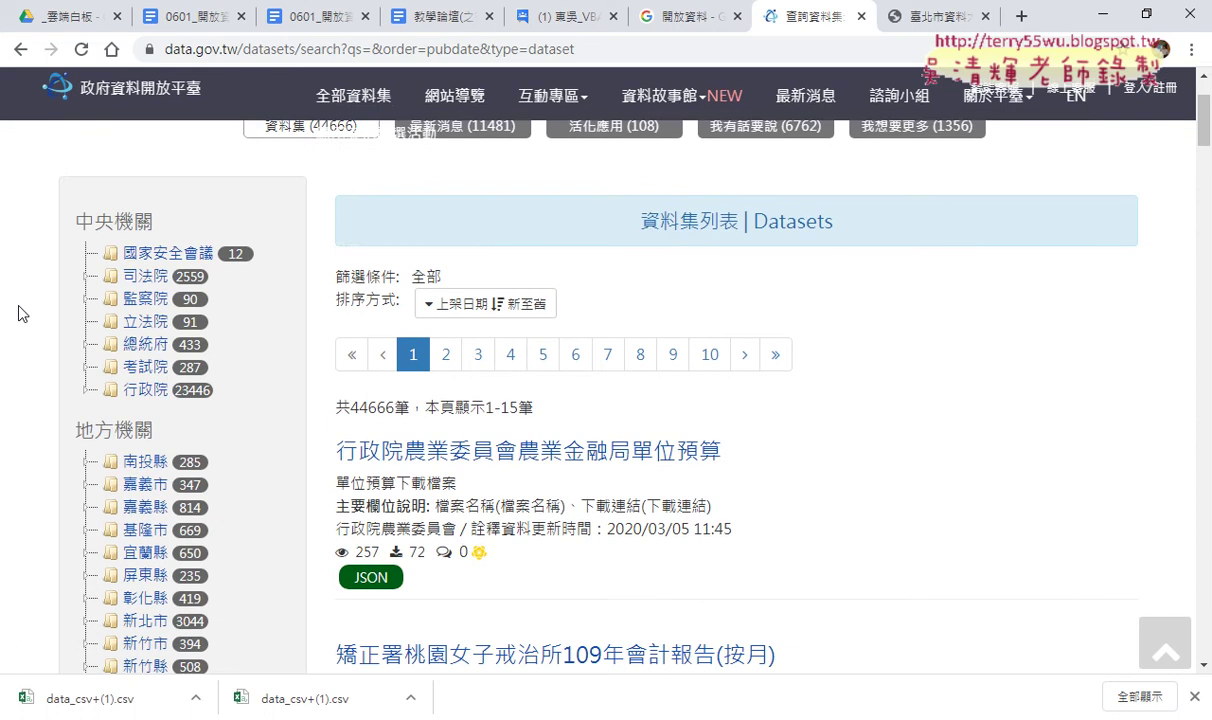
{"action": "scroll", "coordinate": [18, 308], "scroll_direction": "down", "scroll_amount": 1}
{"action": "scroll", "coordinate": [18, 308], "scroll_direction": "down", "scroll_amount": 2}
{"action": "scroll", "coordinate": [18, 308], "scroll_direction": "down", "scroll_amount": 1}
{"action": "scroll", "coordinate": [26, 250], "scroll_direction": "up", "scroll_amount": 1}
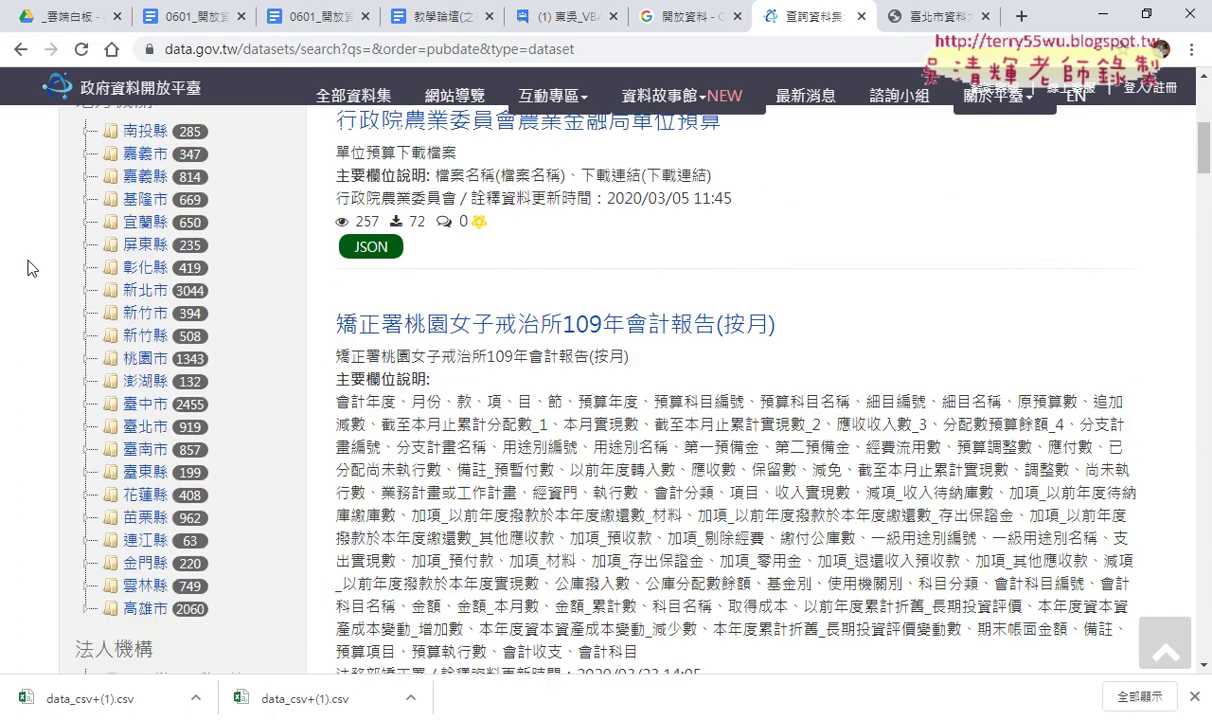
{"action": "scroll", "coordinate": [12, 265], "scroll_direction": "down", "scroll_amount": 2}
{"action": "scroll", "coordinate": [10, 280], "scroll_direction": "down", "scroll_amount": 2}
{"action": "scroll", "coordinate": [12, 296], "scroll_direction": "down", "scroll_amount": 2}
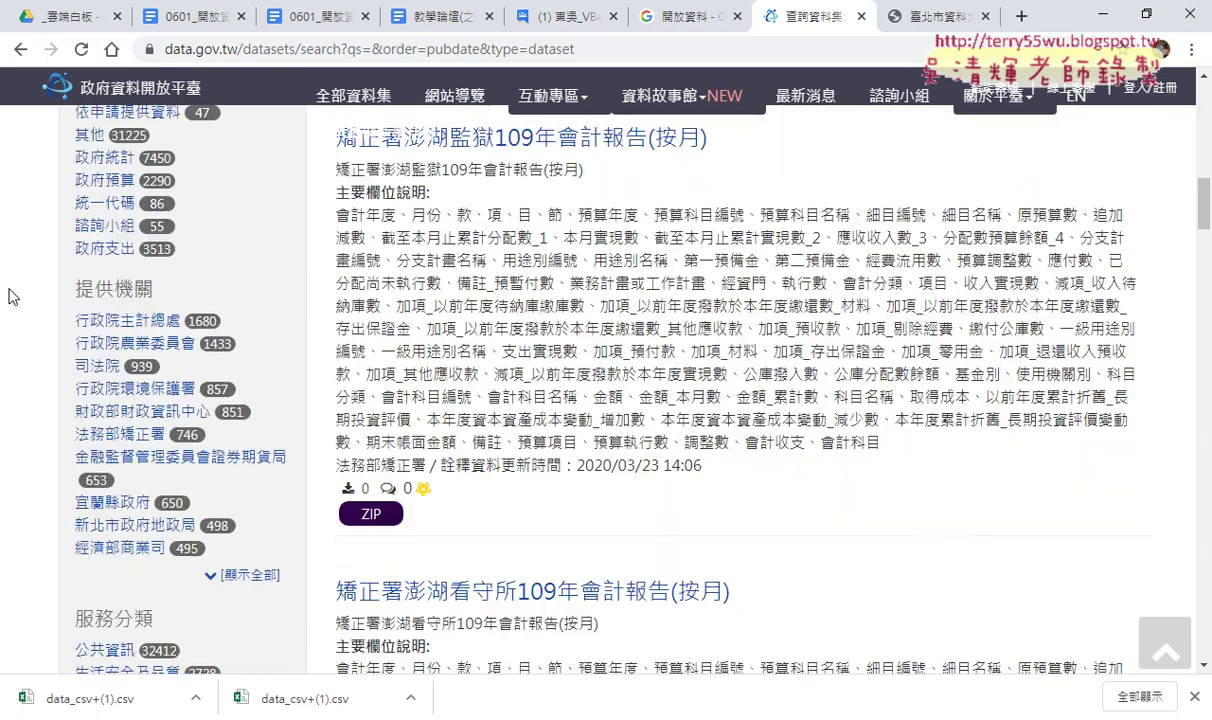
{"action": "scroll", "coordinate": [12, 296], "scroll_direction": "down", "scroll_amount": 3}
{"action": "scroll", "coordinate": [12, 296], "scroll_direction": "down", "scroll_amount": 1}
{"action": "scroll", "coordinate": [12, 296], "scroll_direction": "down", "scroll_amount": 1}
{"action": "scroll", "coordinate": [12, 296], "scroll_direction": "down", "scroll_amount": 2}
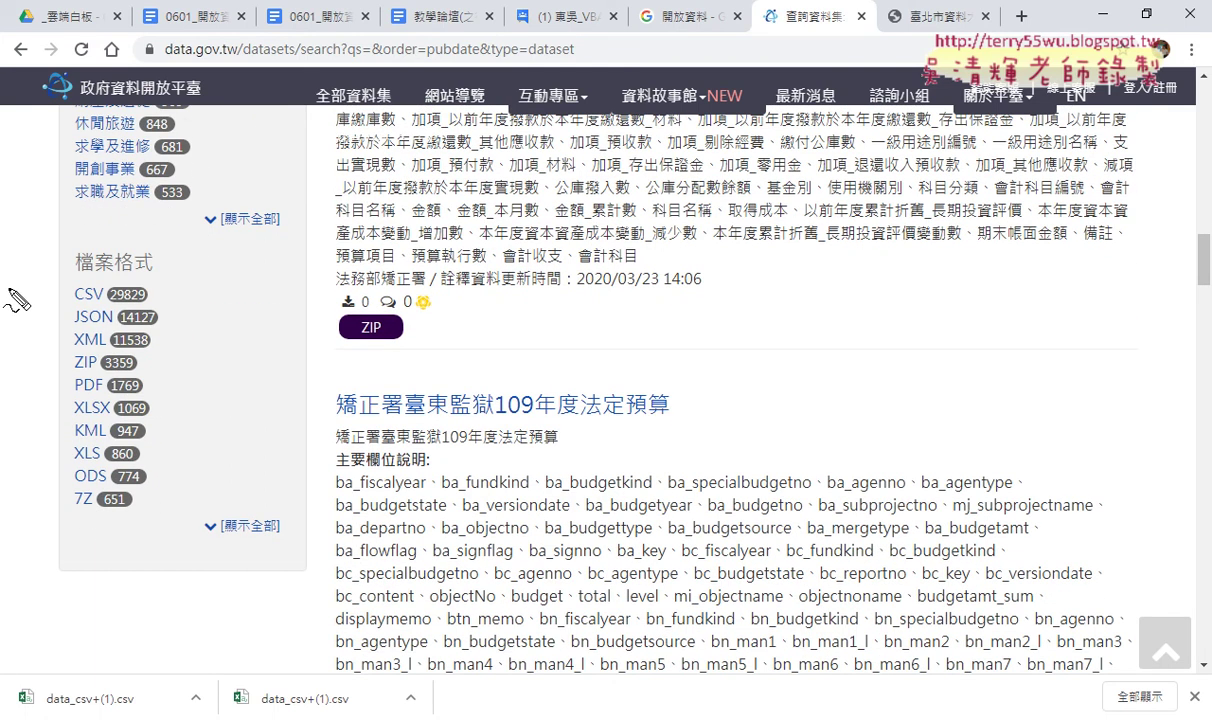
{"action": "left_click_drag", "start_coordinate": [167, 266], "coordinate": [158, 281]}
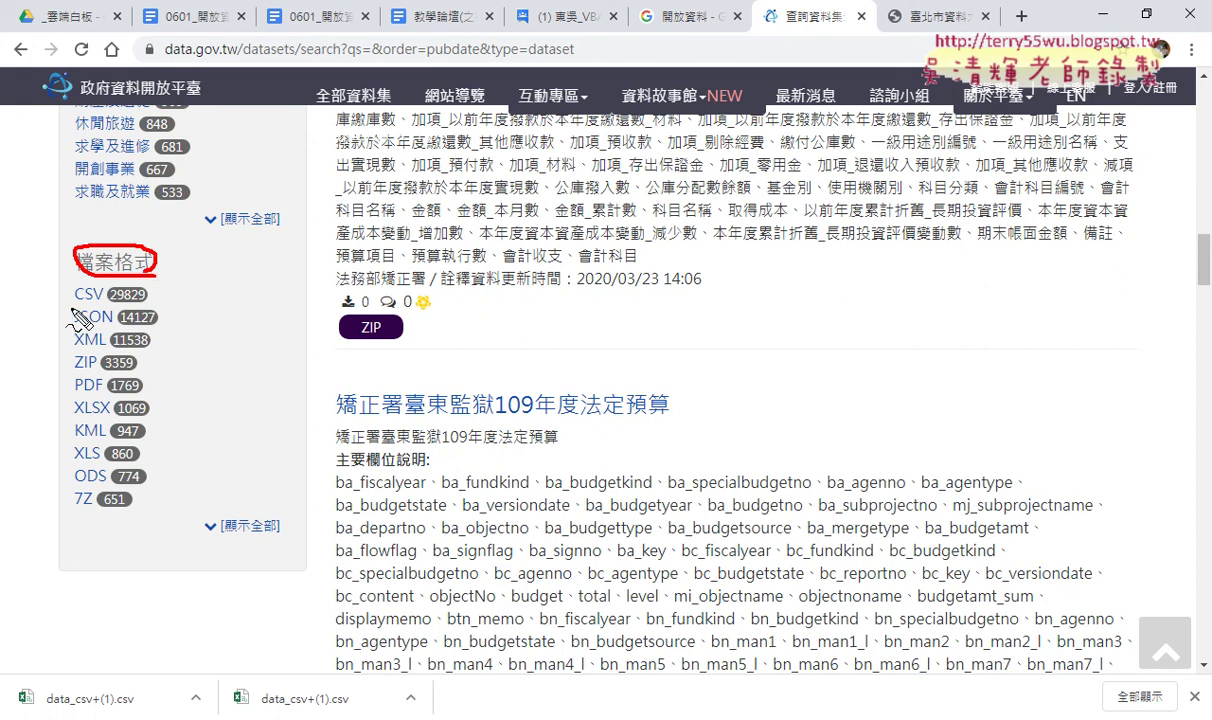
{"action": "left_click_drag", "start_coordinate": [75, 308], "coordinate": [103, 307]}
{"action": "left_click_drag", "start_coordinate": [75, 101], "coordinate": [208, 101]}
{"action": "left_click_drag", "start_coordinate": [101, 305], "coordinate": [161, 305]}
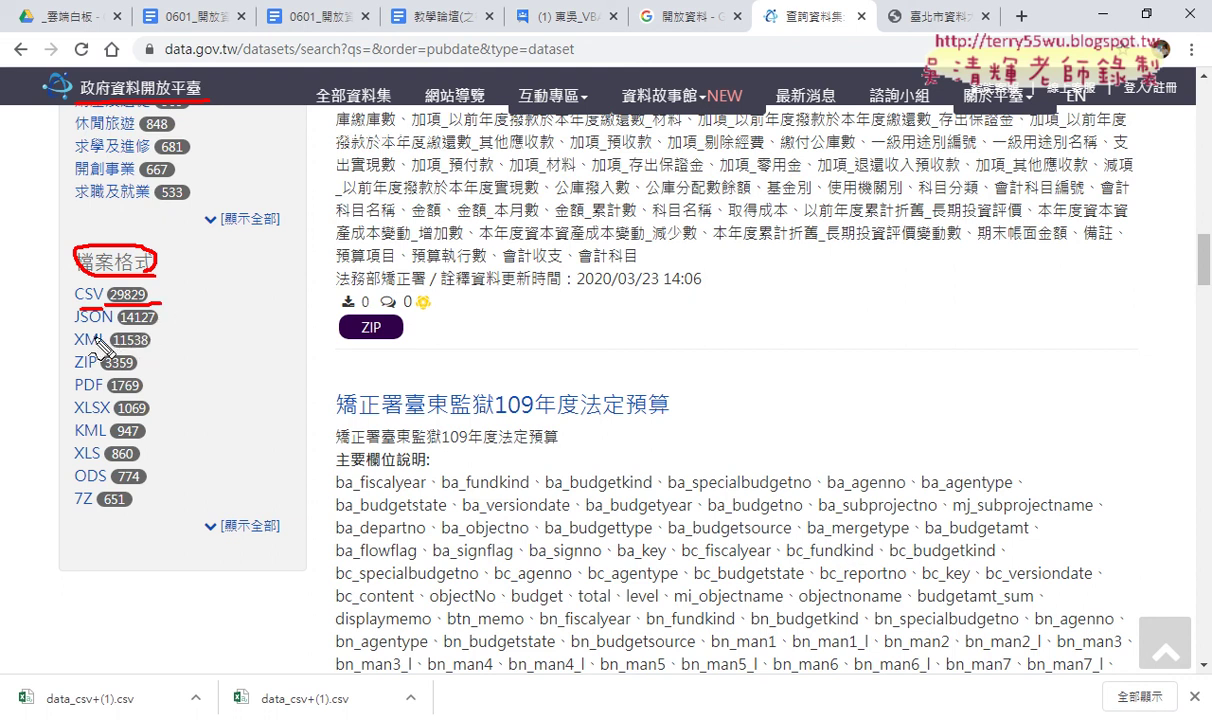
{"action": "left_click_drag", "start_coordinate": [75, 325], "coordinate": [117, 324]}
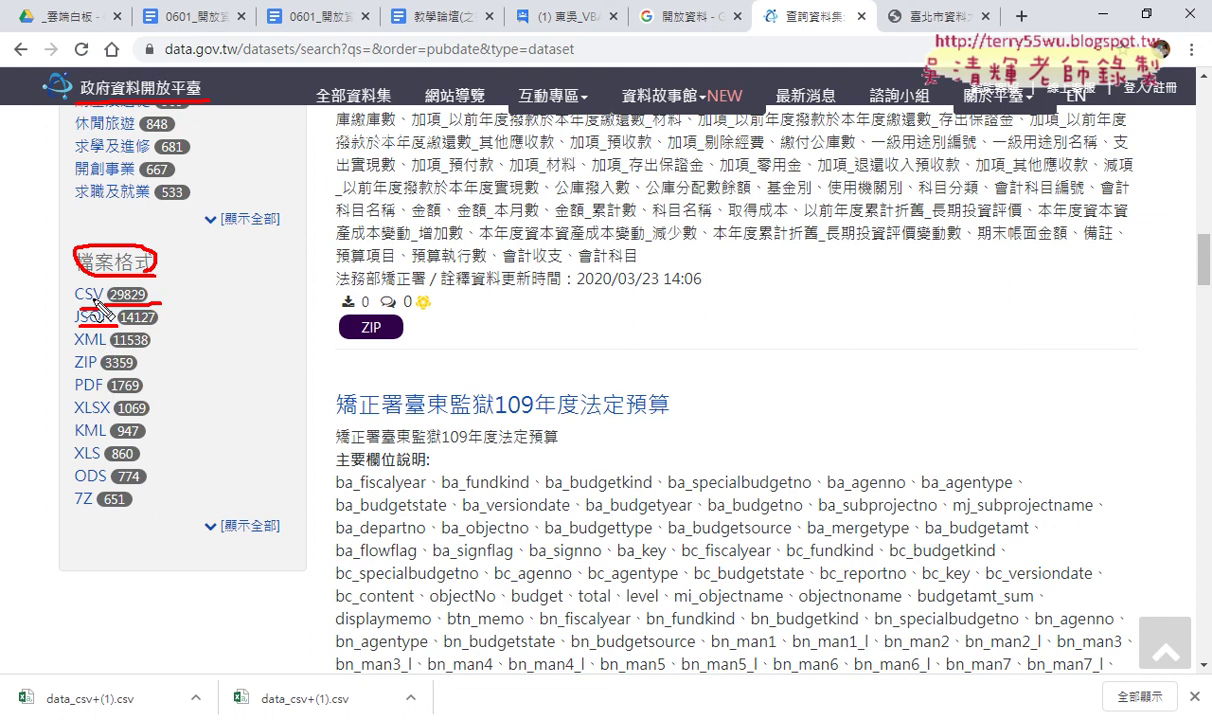
{"action": "left_click_drag", "start_coordinate": [78, 309], "coordinate": [98, 308]}
{"action": "key", "text": "Escape"}
Filter the datasets to CSV format and highlight the first dataset's title.
{"action": "left_click", "coordinate": [89, 294]}
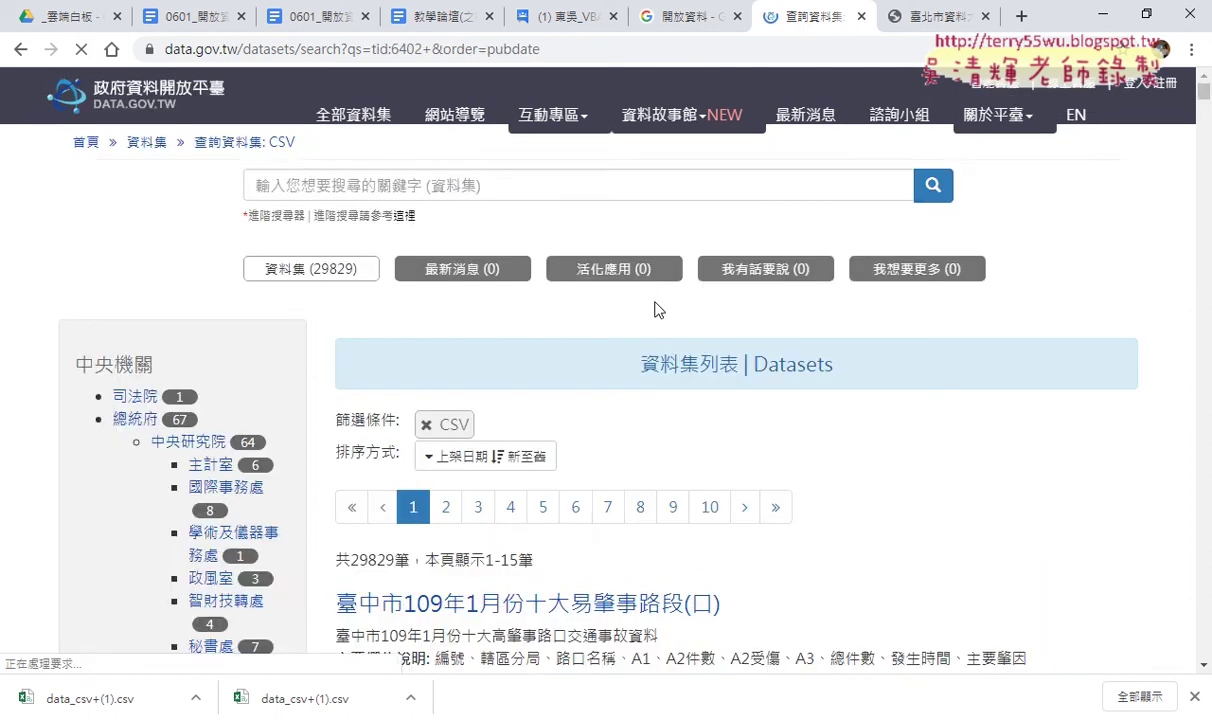
{"action": "scroll", "coordinate": [1016, 357], "scroll_direction": "down", "scroll_amount": 1}
{"action": "scroll", "coordinate": [1016, 357], "scroll_direction": "down", "scroll_amount": 3}
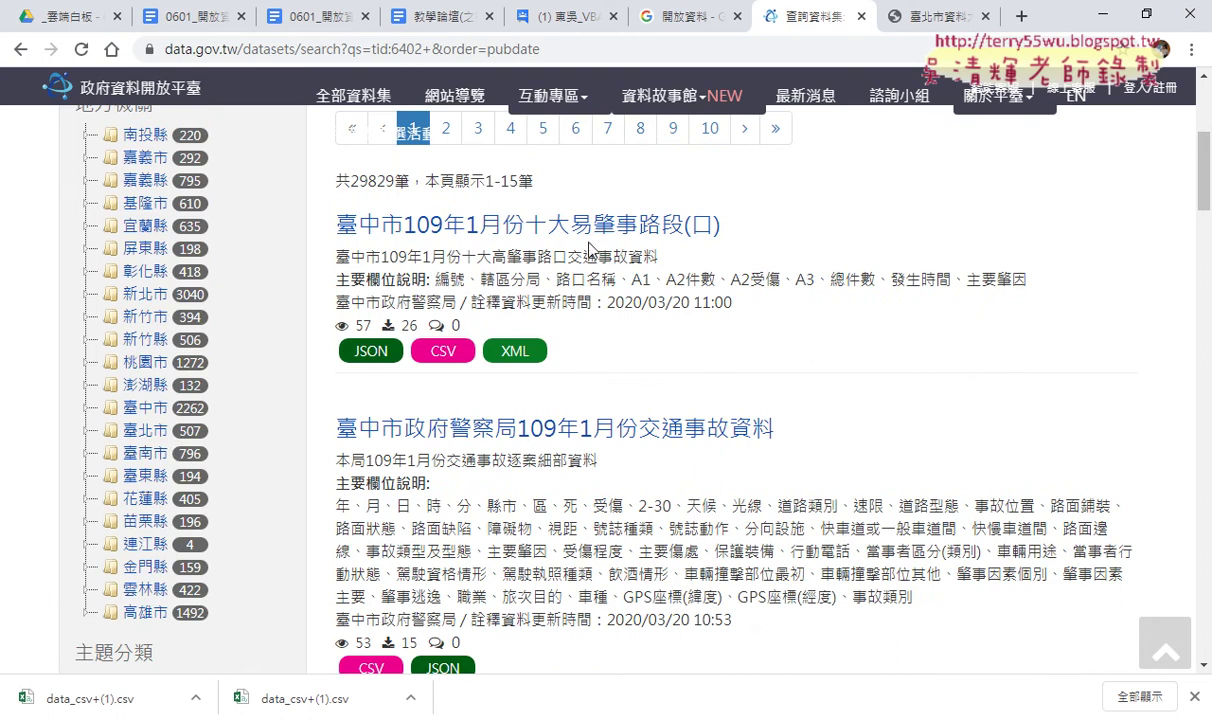
{"action": "left_click_drag", "start_coordinate": [340, 233], "coordinate": [855, 227]}
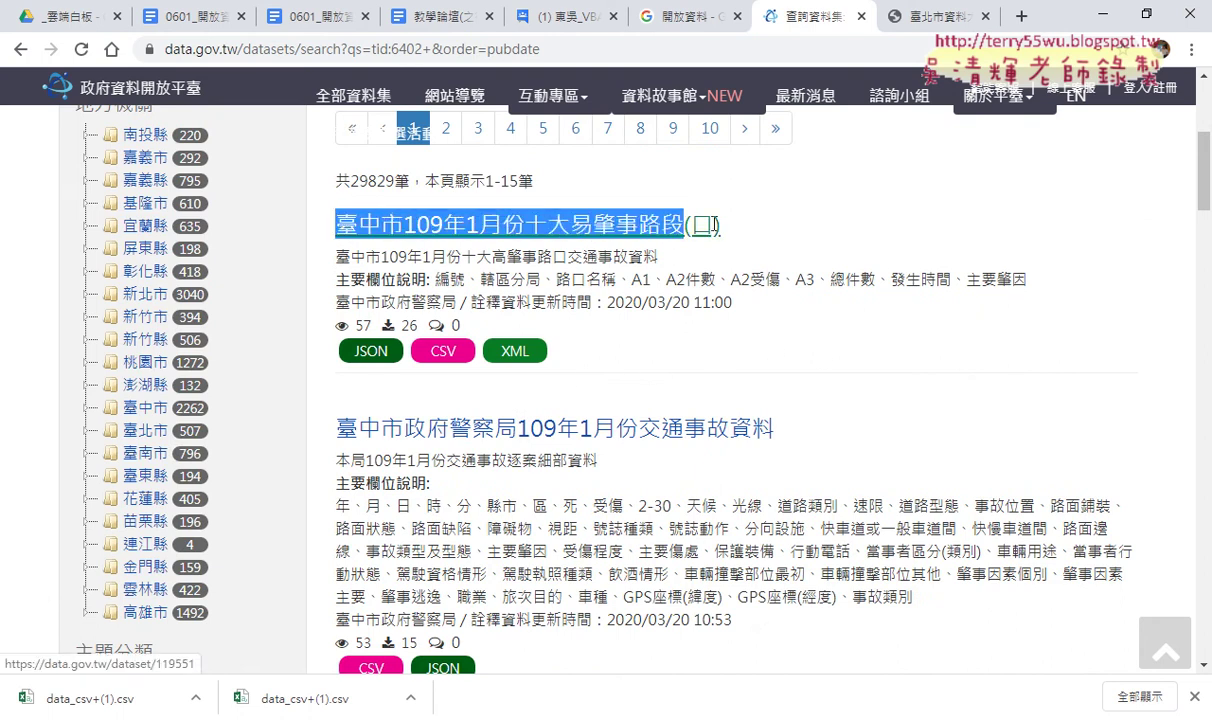
{"action": "left_click", "coordinate": [851, 227]}
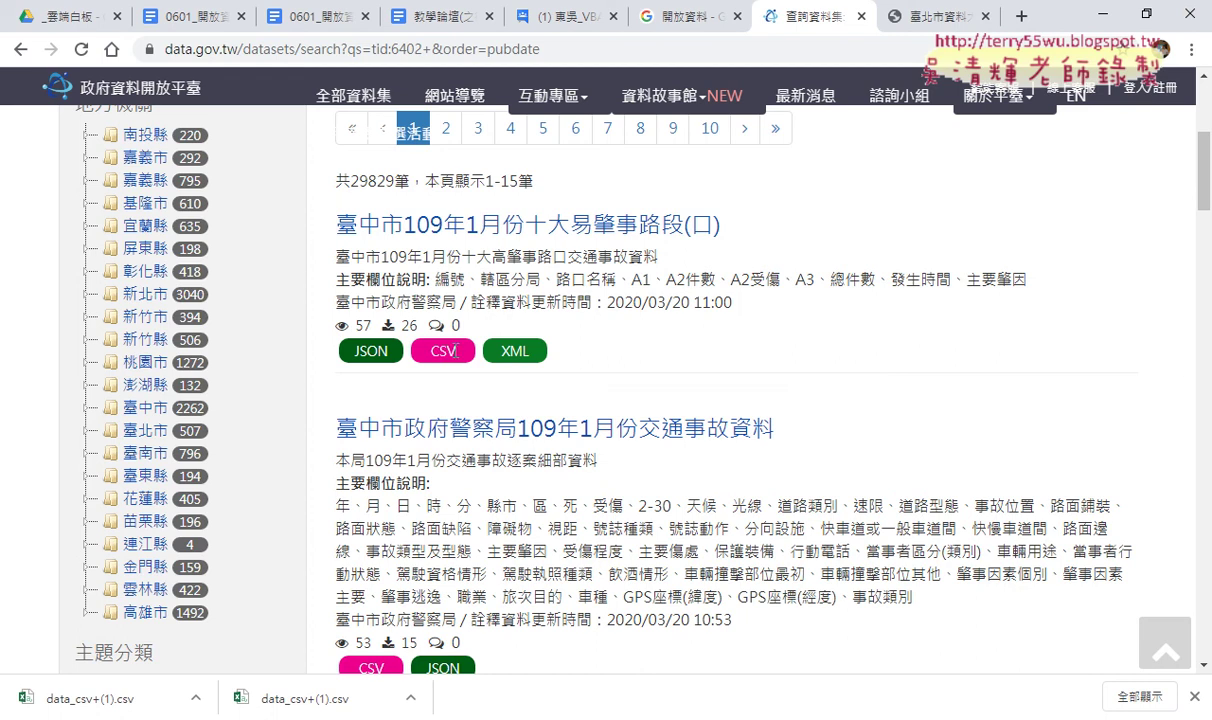
Open the 臺中市109年1月份十大易肇事路段(口) dataset and download its CSV file.
{"action": "left_click", "coordinate": [530, 225]}
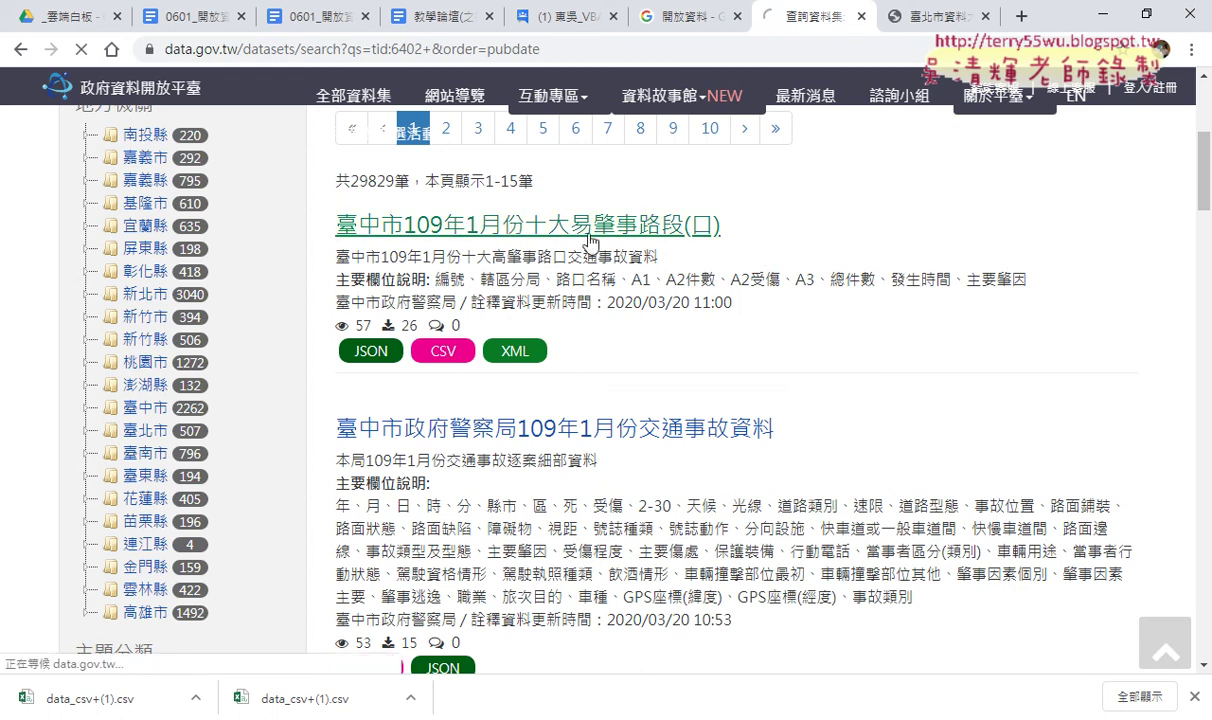
{"action": "scroll", "coordinate": [698, 354], "scroll_direction": "down", "scroll_amount": 2}
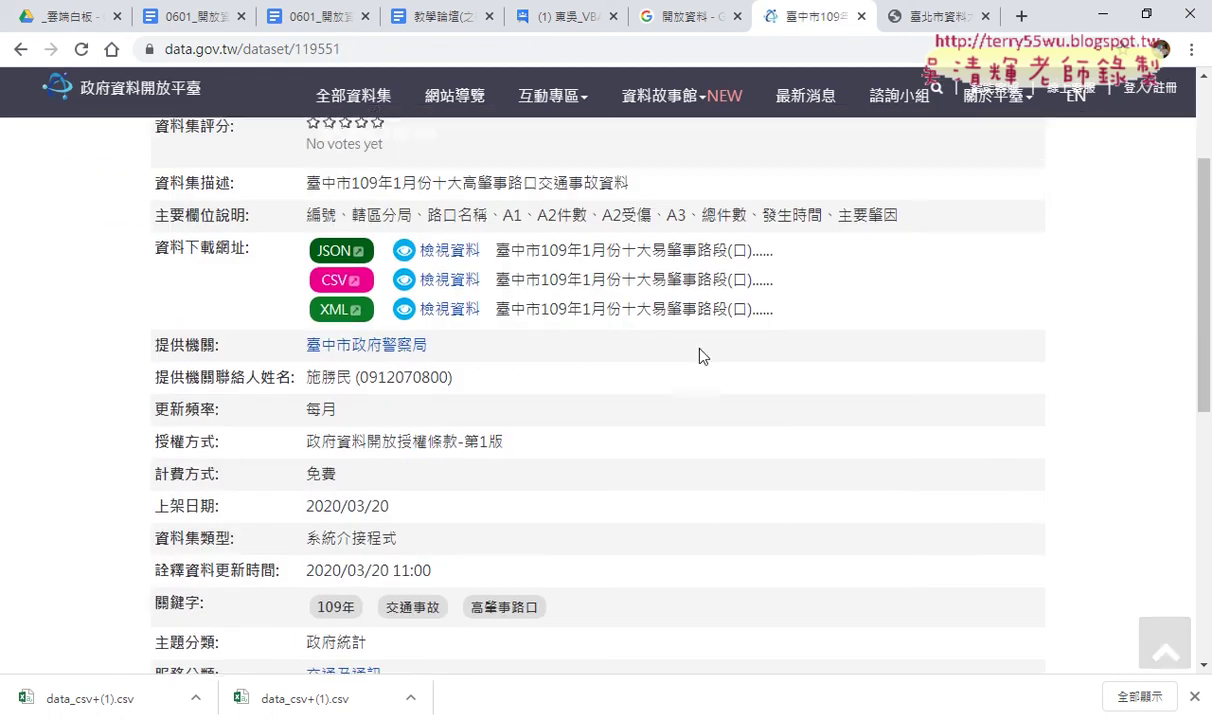
{"action": "left_click", "coordinate": [338, 274]}
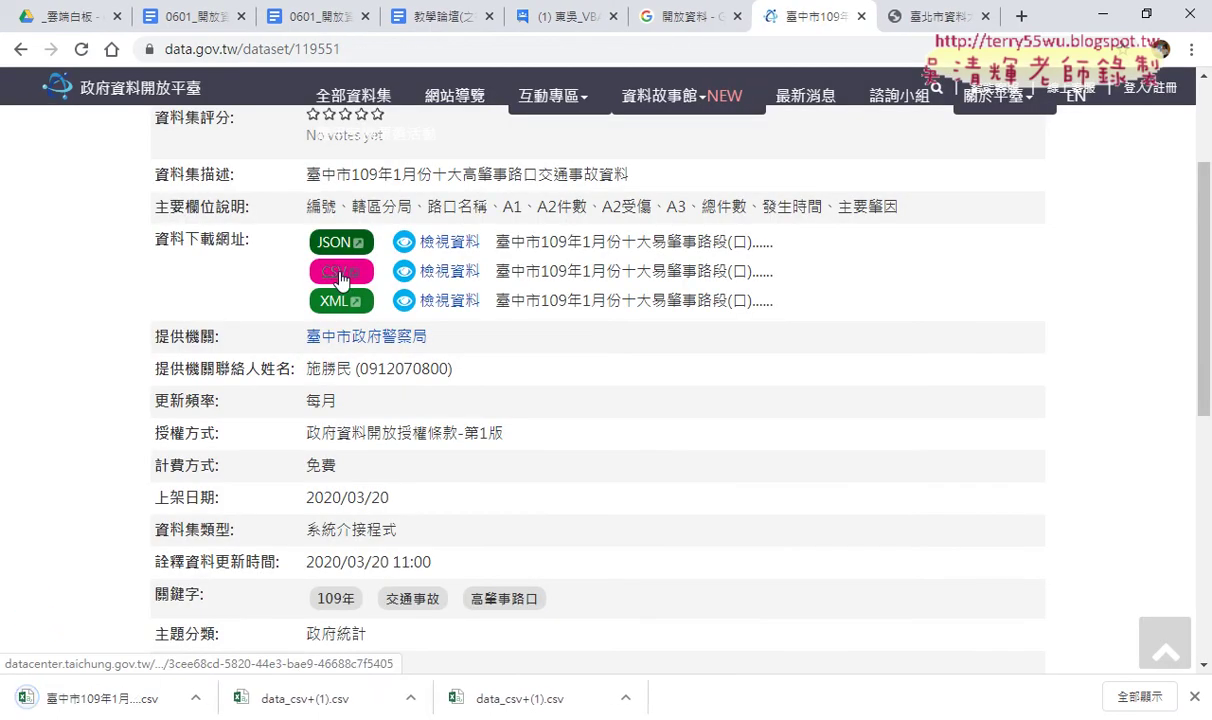
{"action": "left_click", "coordinate": [198, 699]}
{"action": "left_click", "coordinate": [240, 626]}
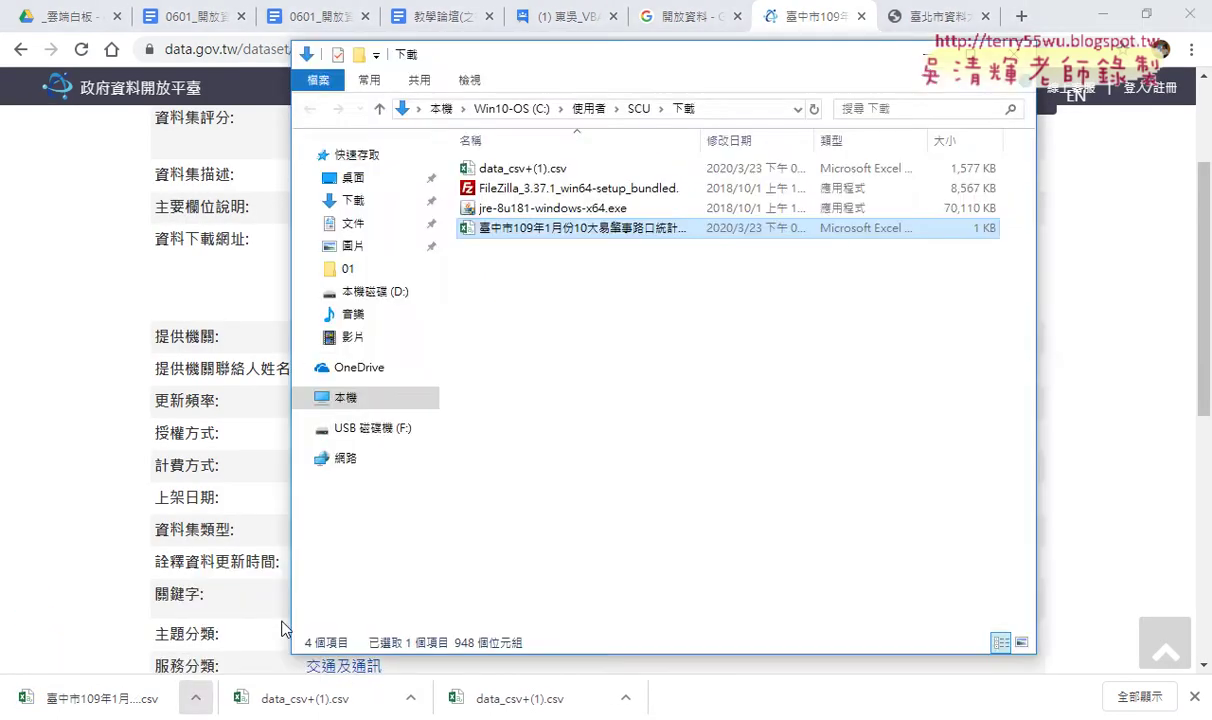
{"action": "right_click", "coordinate": [631, 236]}
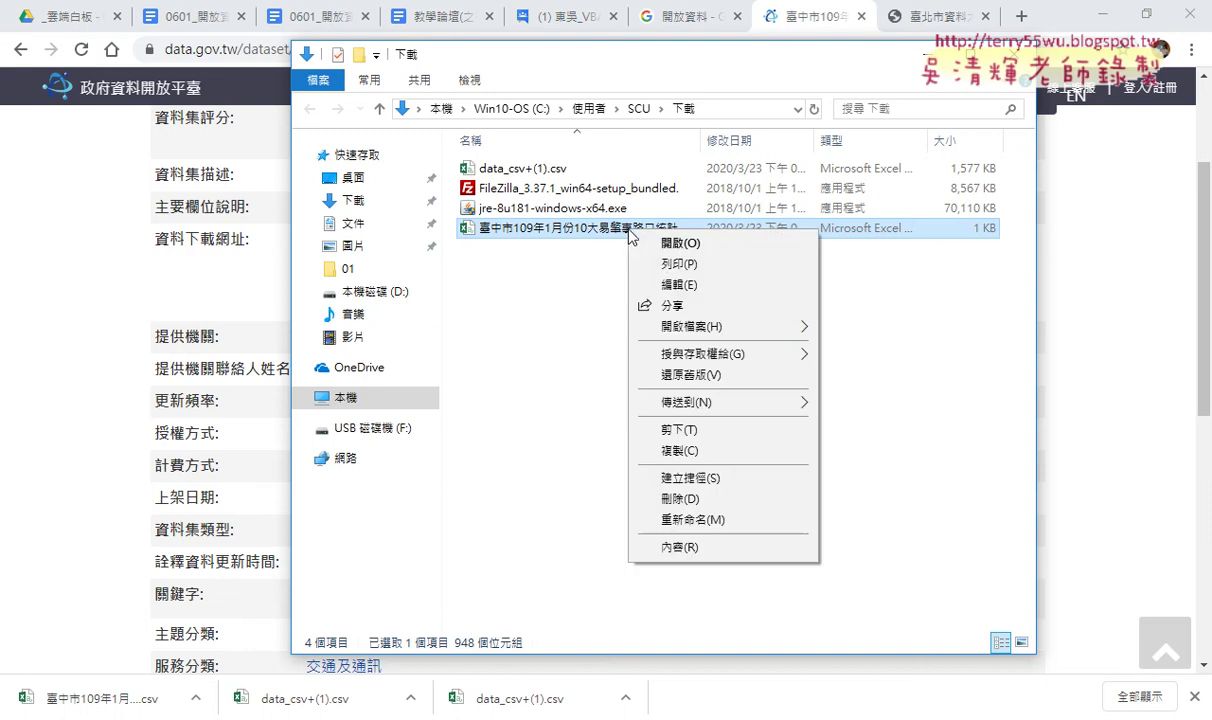
{"action": "left_click", "coordinate": [669, 262]}
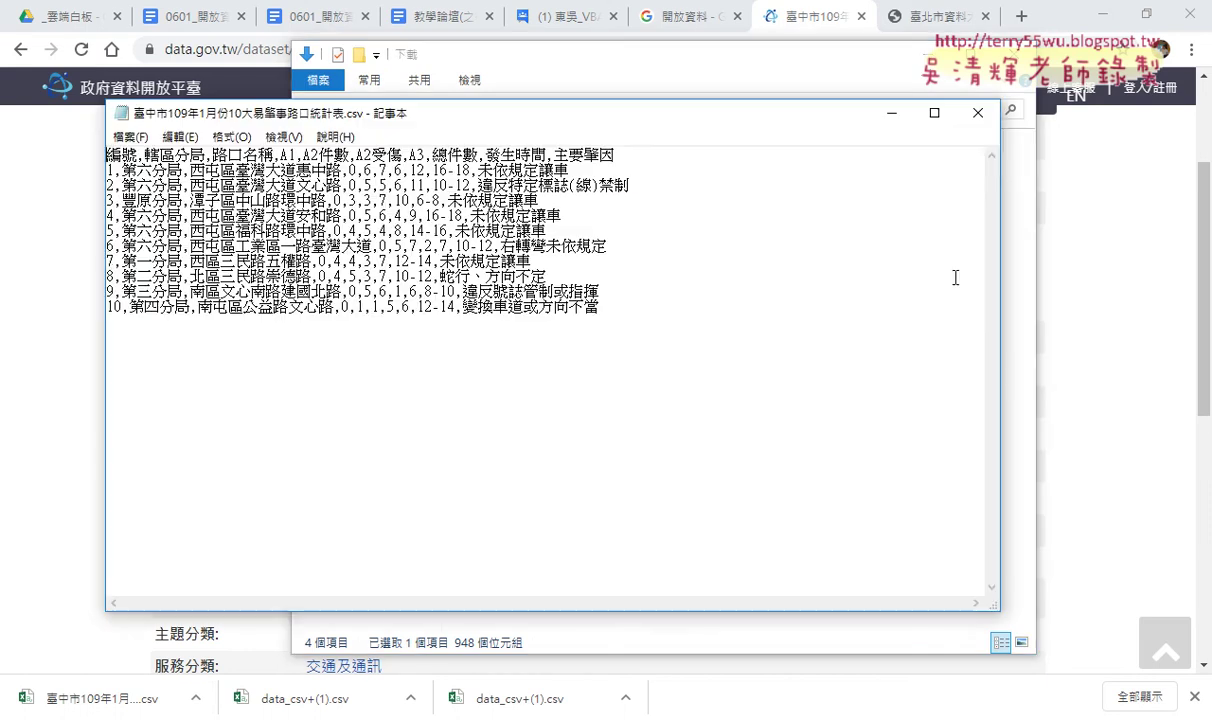
{"action": "left_click", "coordinate": [978, 112]}
{"action": "left_click", "coordinate": [1012, 54]}
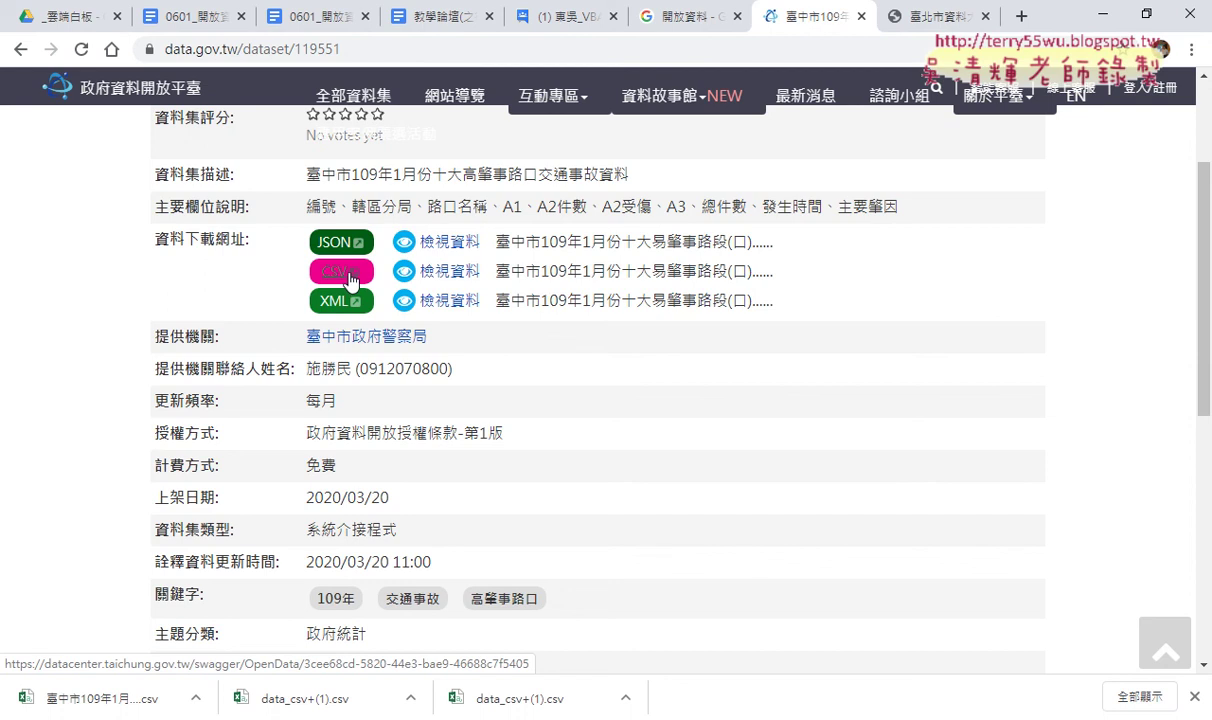
{"action": "right_click", "coordinate": [350, 280]}
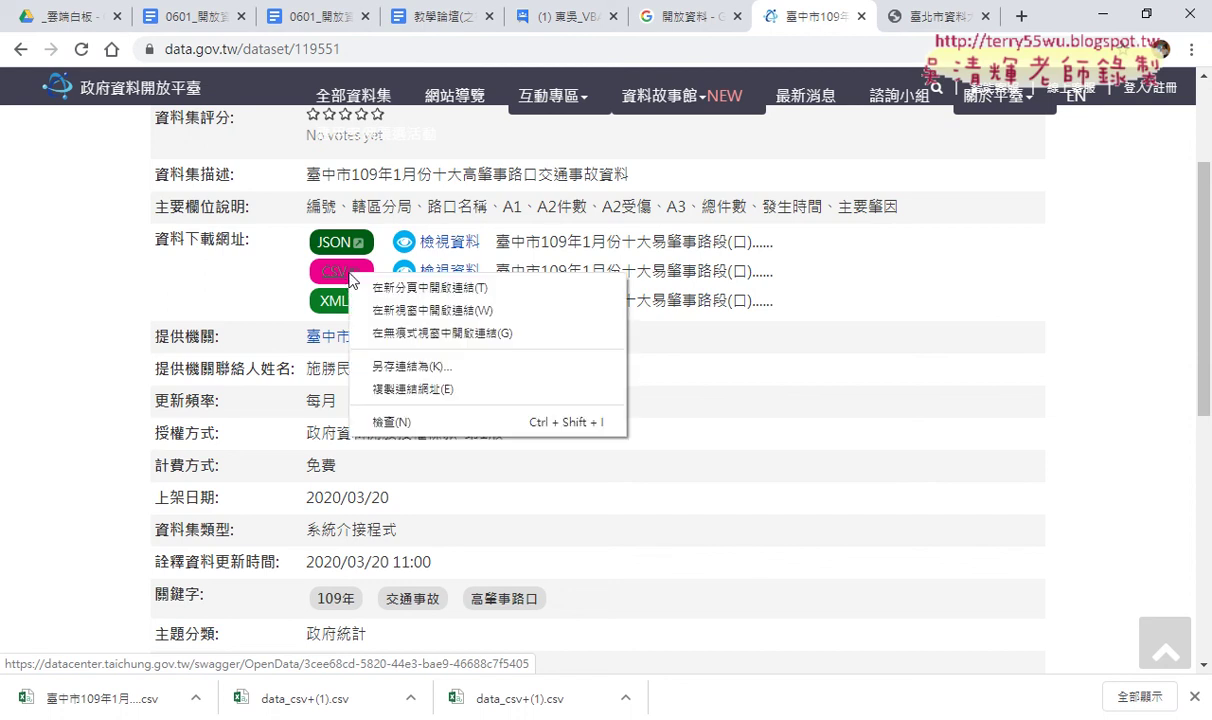
{"action": "left_click", "coordinate": [408, 395]}
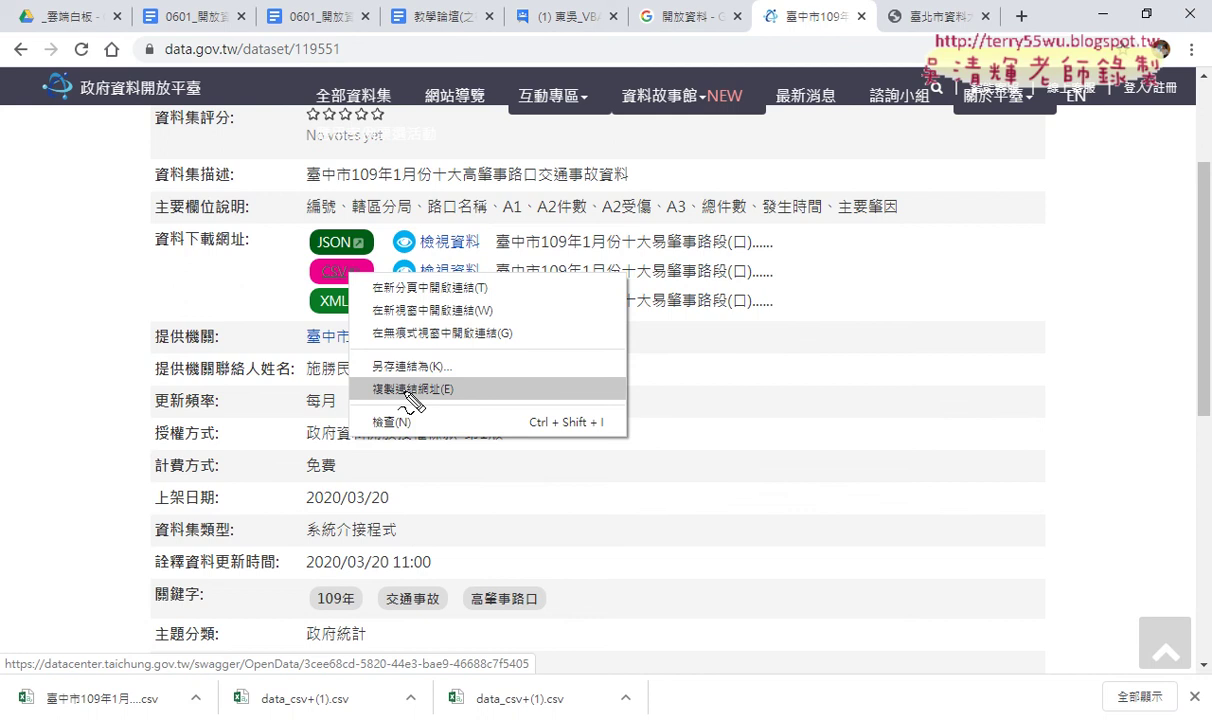
{"action": "left_click_drag", "start_coordinate": [440, 385], "coordinate": [462, 405]}
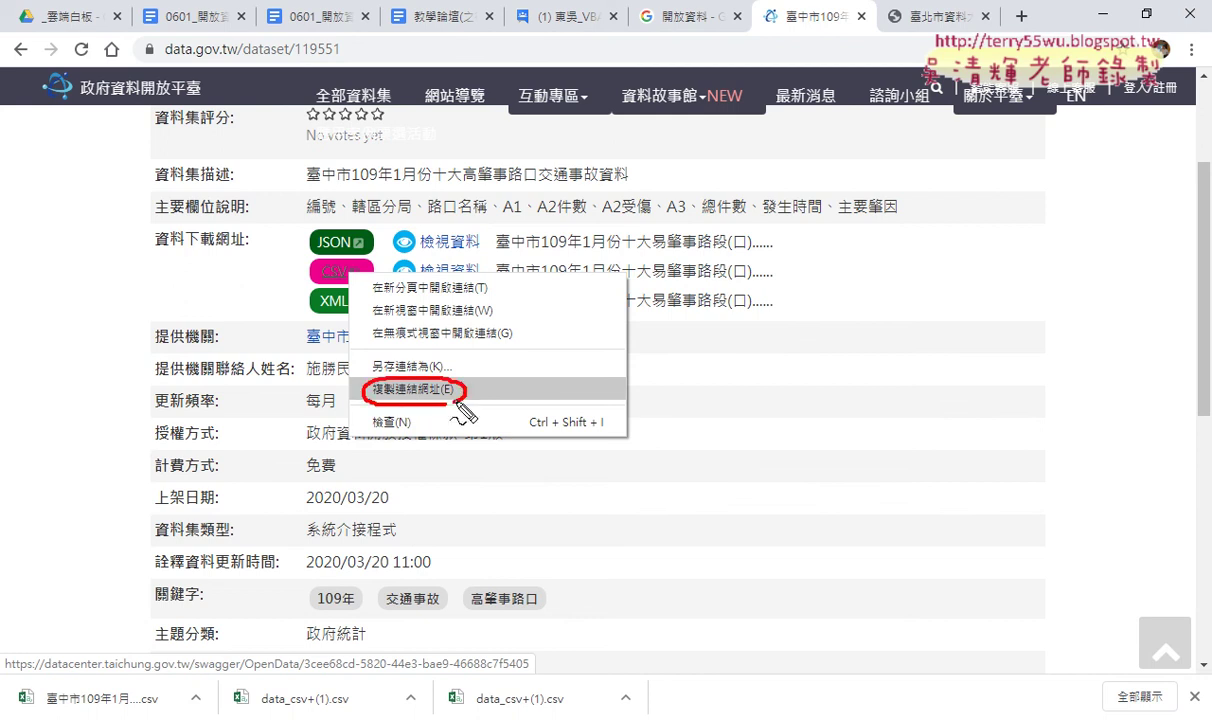
{"action": "mouse_move", "coordinate": [345, 290]}
{"action": "left_mouse_down"}
{"action": "mouse_move", "coordinate": [372, 282]}
{"action": "mouse_move", "coordinate": [368, 376]}
{"action": "left_mouse_up"}
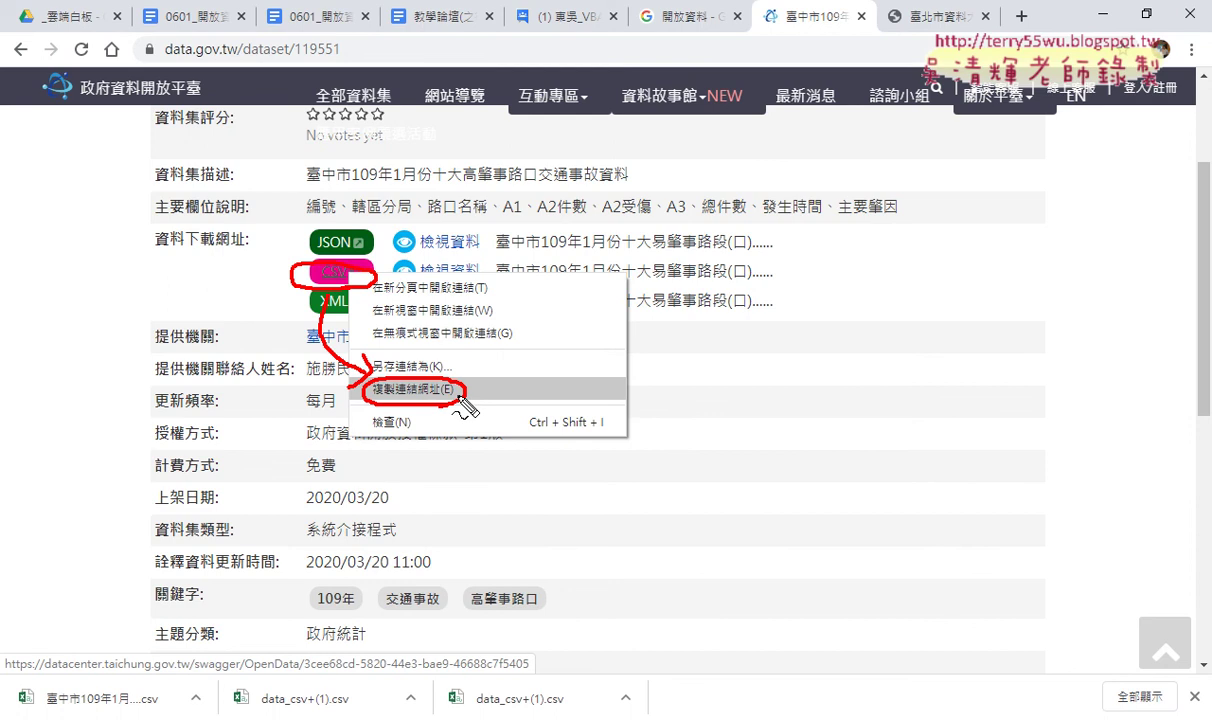
{"action": "left_click", "coordinate": [459, 397]}
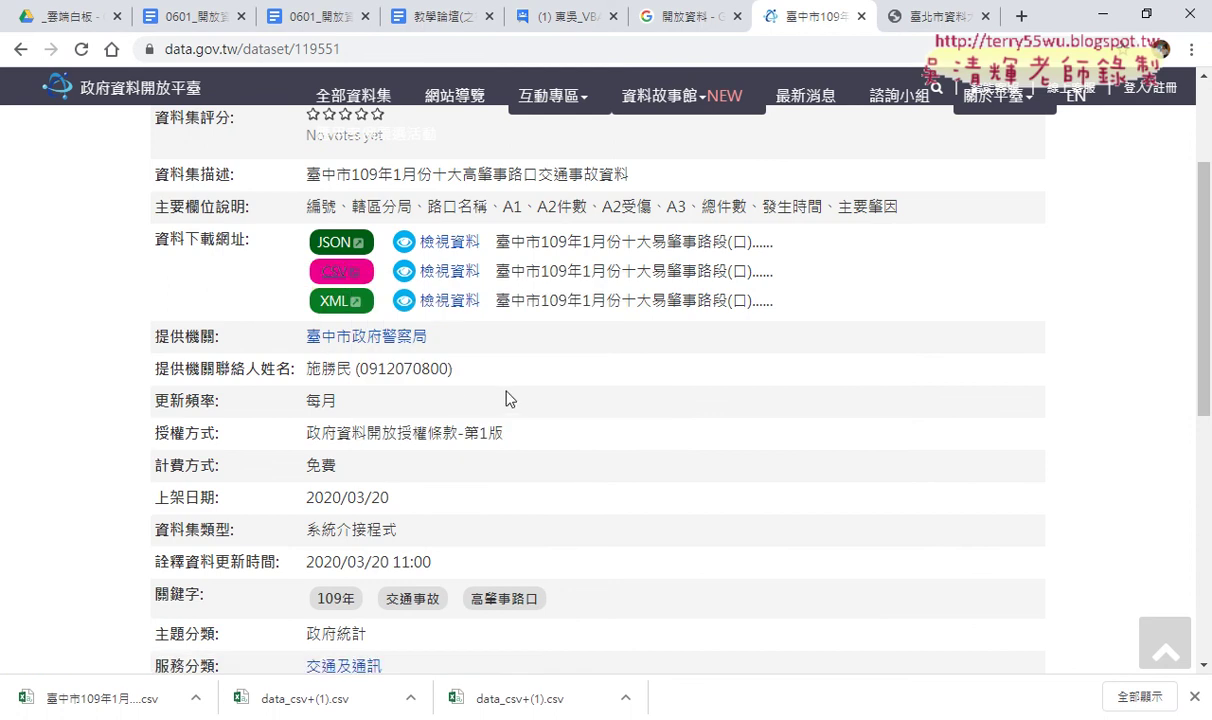
{"action": "left_click", "coordinate": [305, 25]}
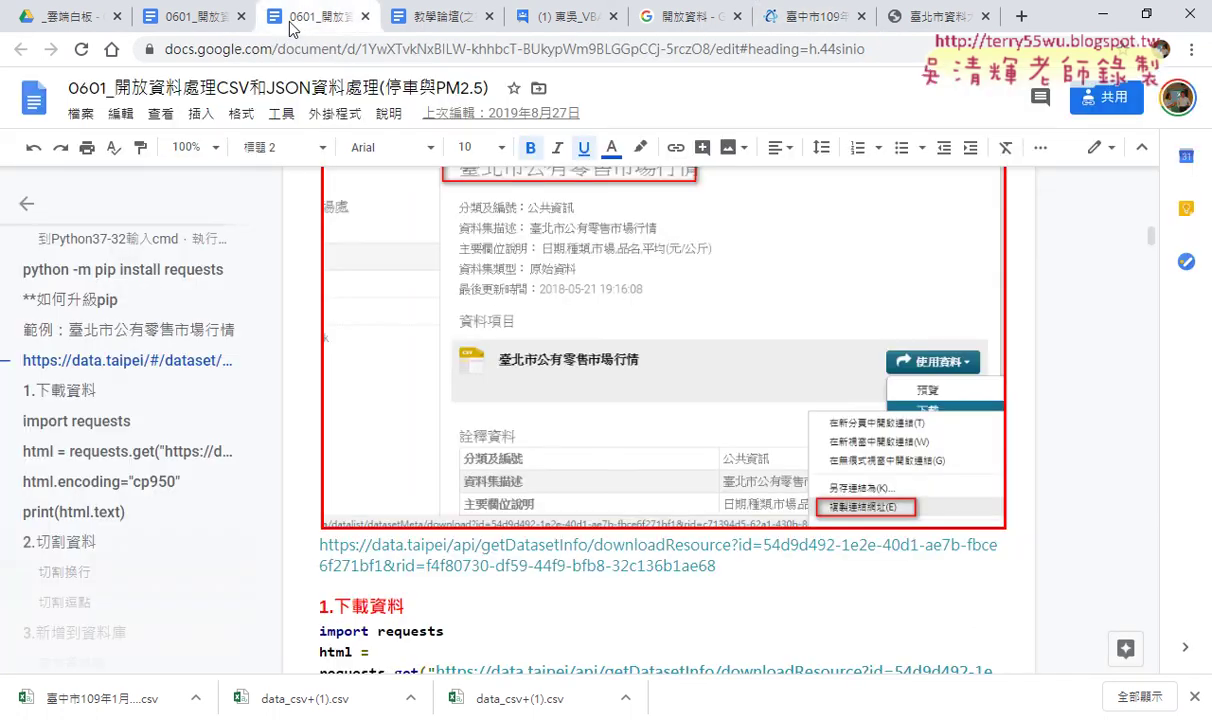
{"action": "left_click_drag", "start_coordinate": [1151, 232], "coordinate": [1150, 187]}
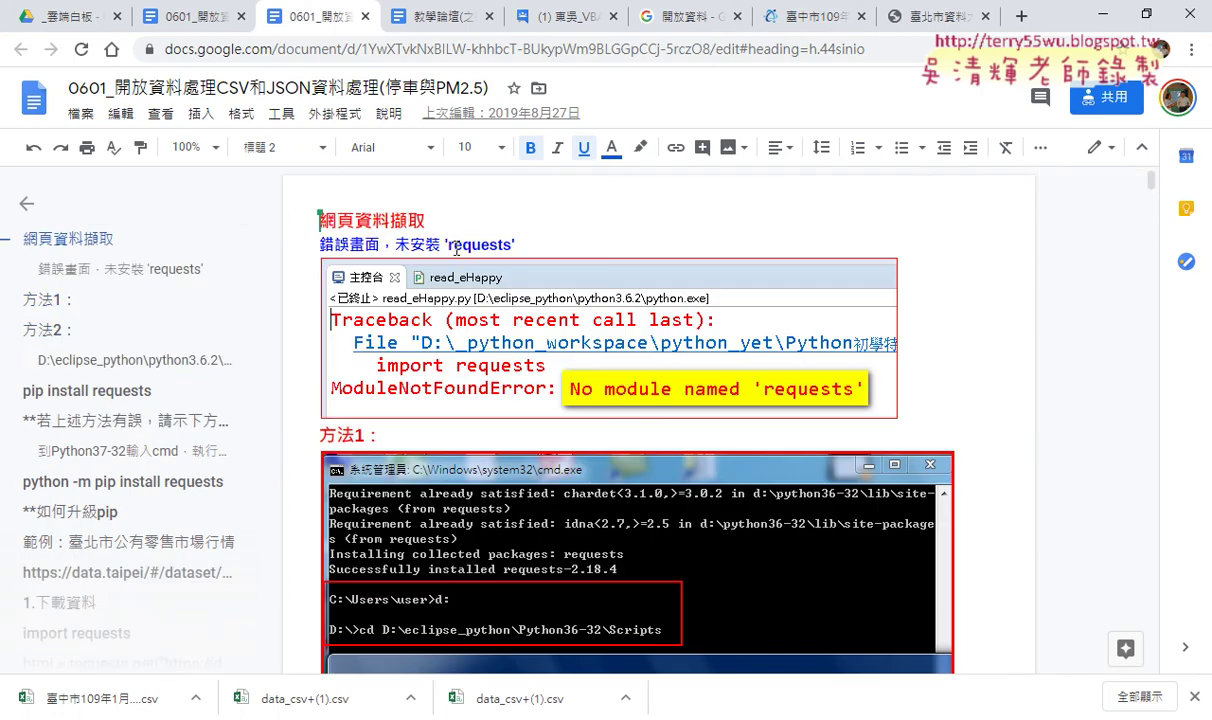
{"action": "left_click_drag", "start_coordinate": [449, 245], "coordinate": [512, 245]}
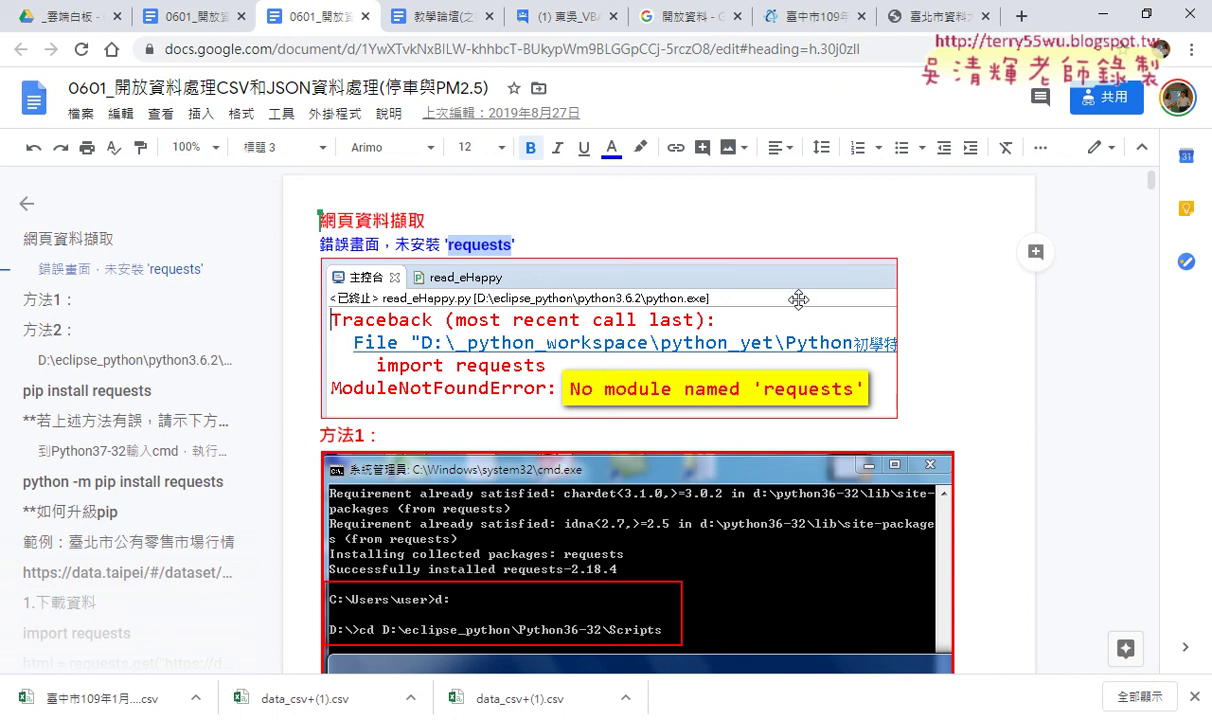
{"action": "scroll", "coordinate": [798, 292], "scroll_direction": "down", "scroll_amount": 2}
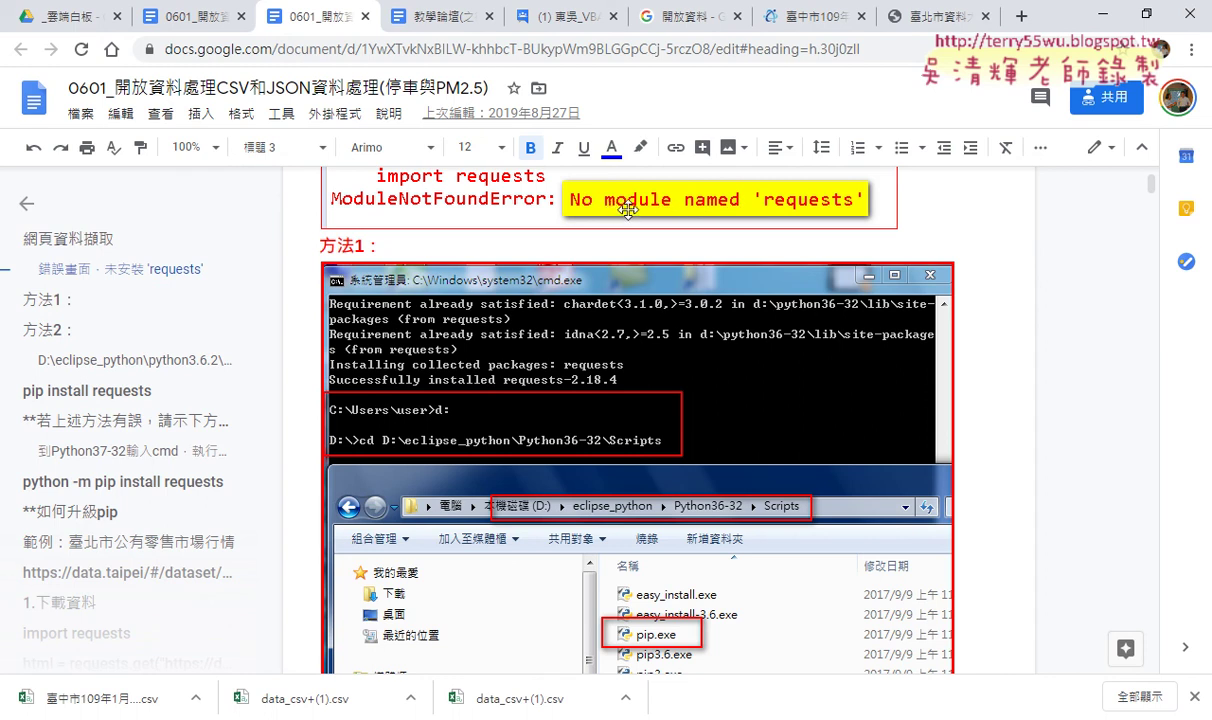
{"action": "left_click", "coordinate": [1078, 272]}
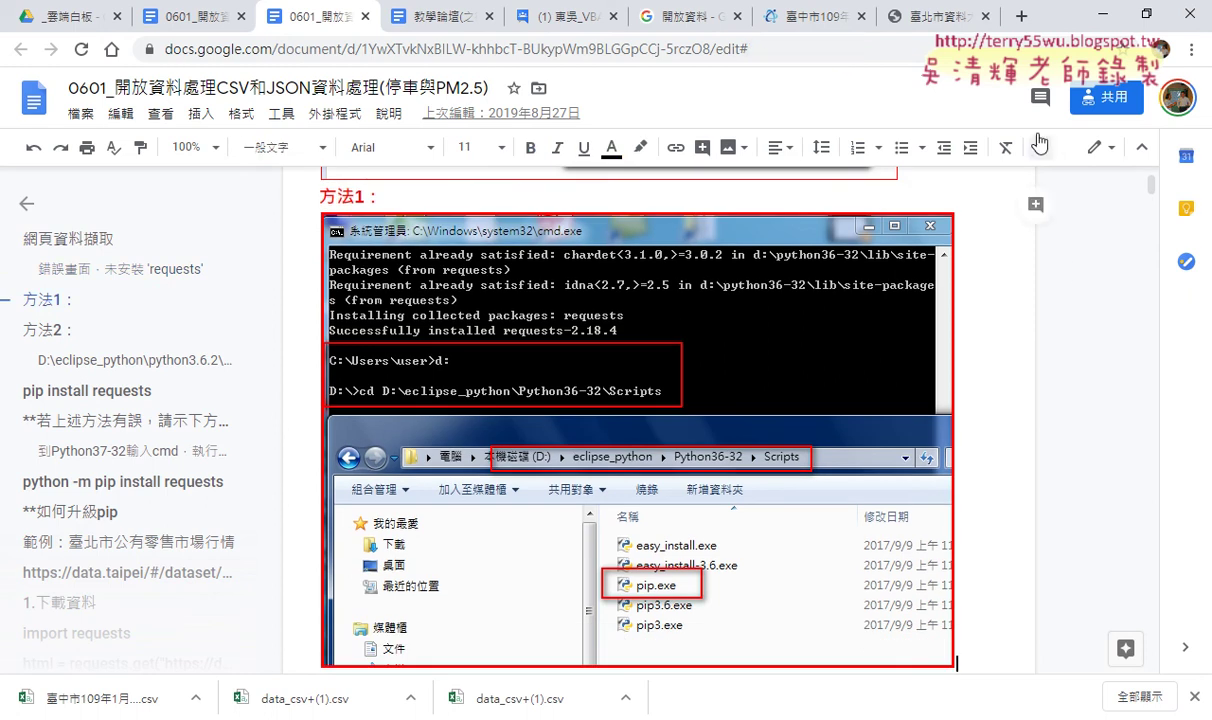
Open the data.taipei 資料目錄 dataset catalogue and briefly mark the filter panel.
{"action": "scroll", "coordinate": [392, 190], "scroll_direction": "up", "scroll_amount": 2}
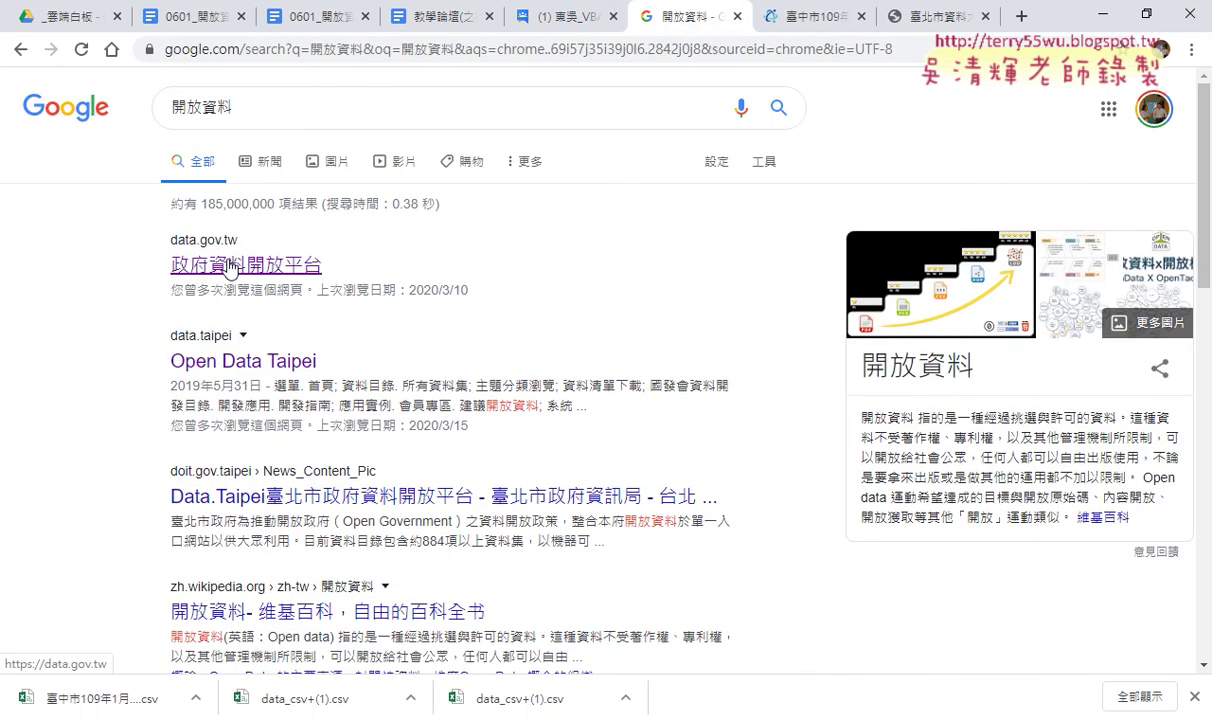
{"action": "left_click", "coordinate": [921, 20]}
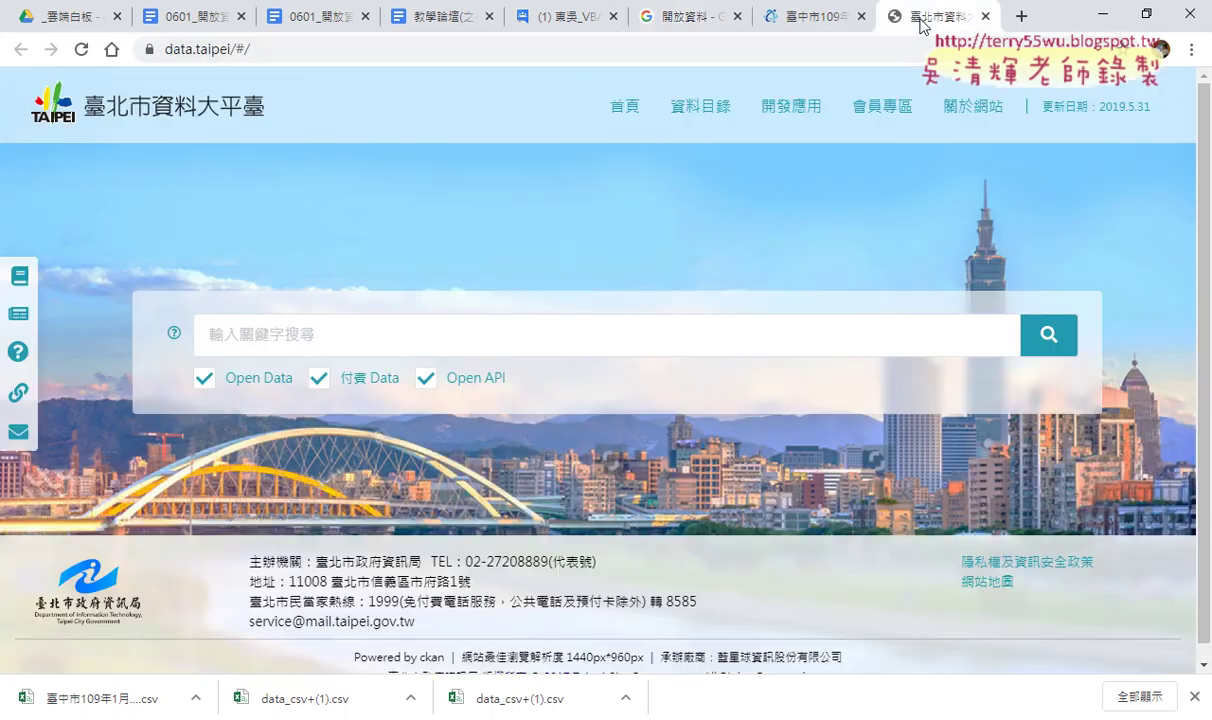
{"action": "mouse_move", "coordinate": [706, 112]}
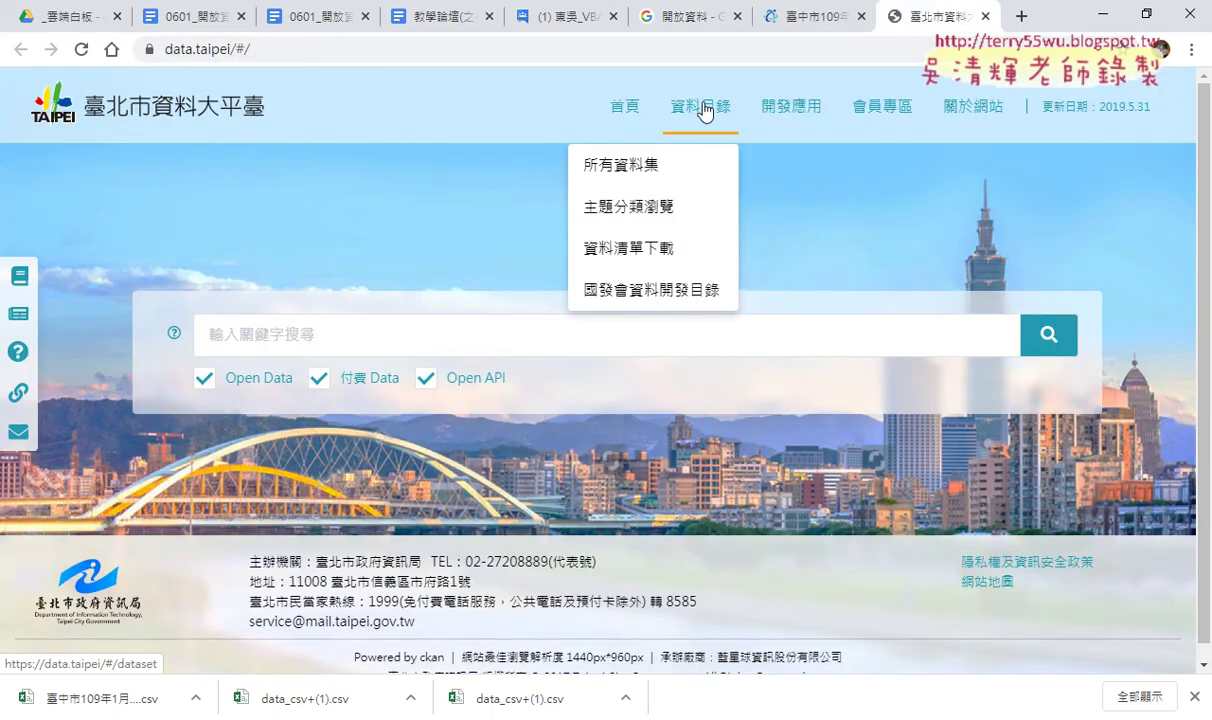
{"action": "left_click", "coordinate": [620, 167]}
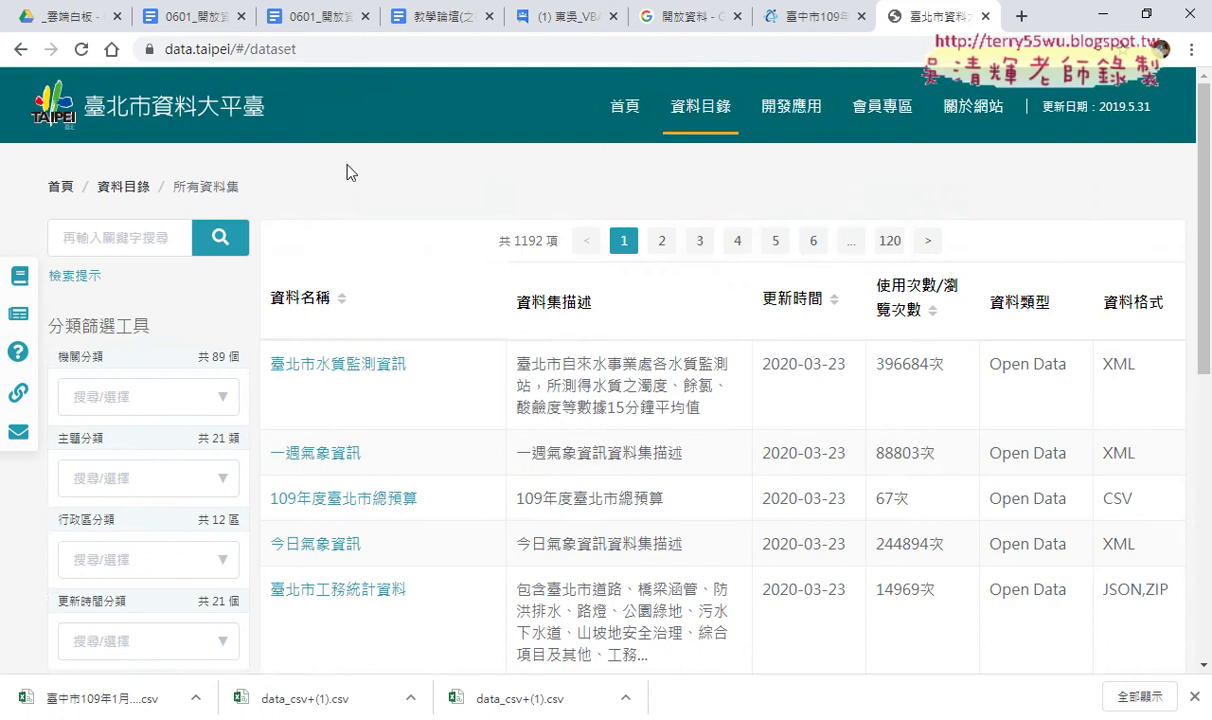
{"action": "scroll", "coordinate": [190, 195], "scroll_direction": "down", "scroll_amount": 3}
{"action": "scroll", "coordinate": [230, 252], "scroll_direction": "down", "scroll_amount": 3}
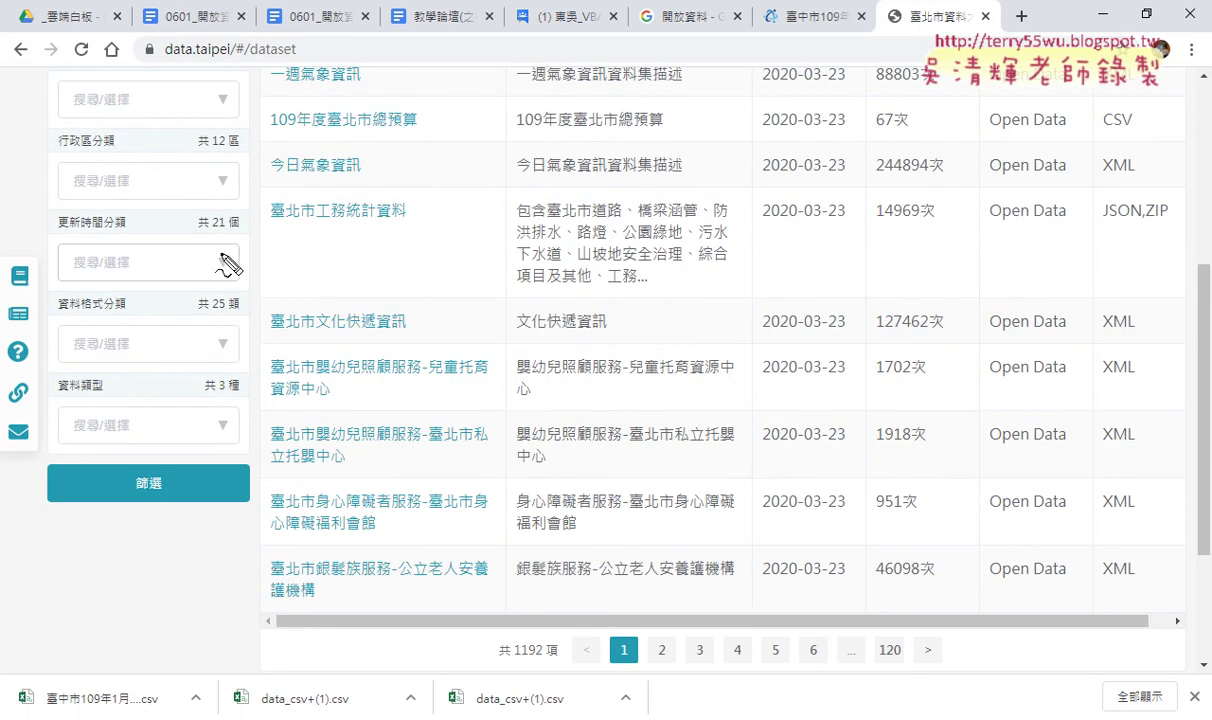
{"action": "left_click_drag", "start_coordinate": [38, 292], "coordinate": [40, 358]}
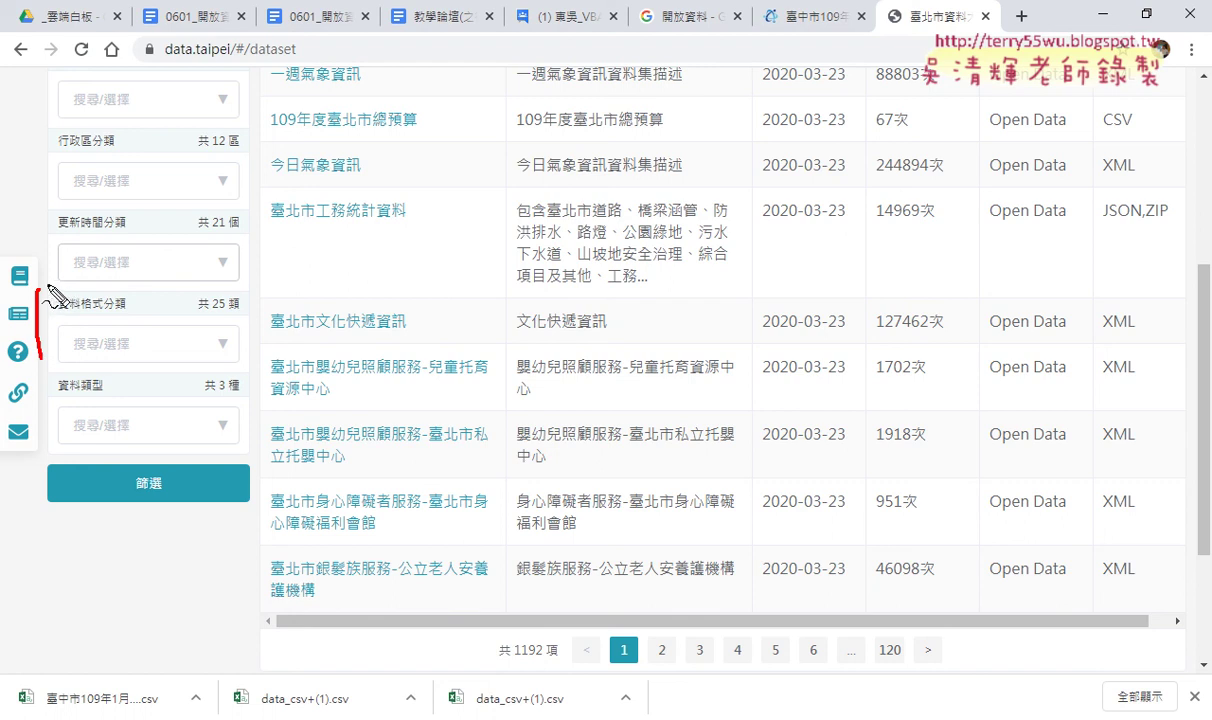
{"action": "key", "text": "Escape"}
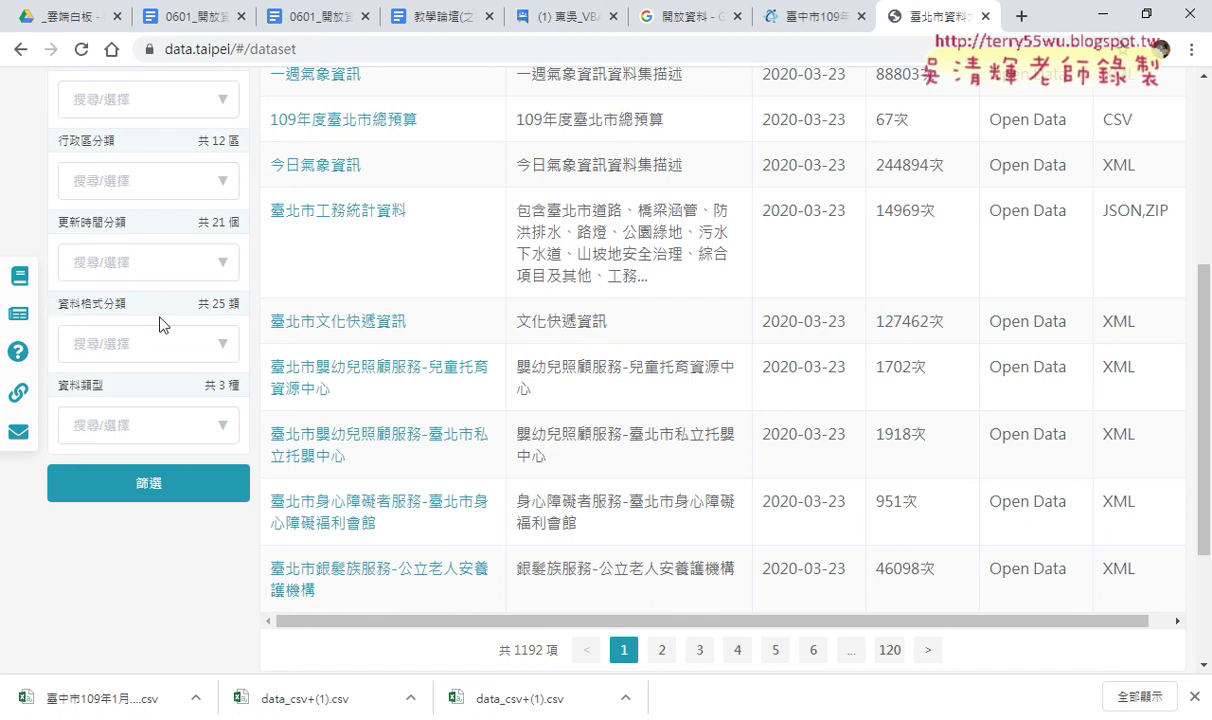
Highlight CSV(577) in the 資料格式分類 dropdown, then apply it as the format filter.
{"action": "left_click", "coordinate": [219, 345]}
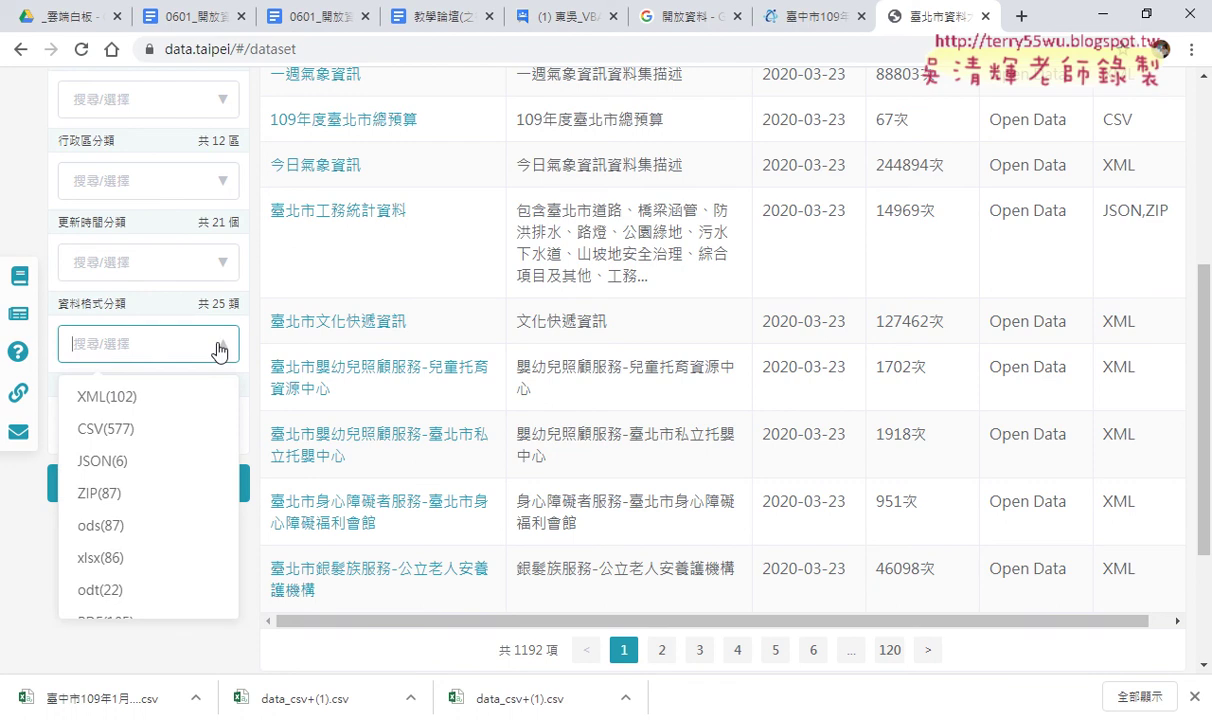
{"action": "key", "text": "ctrl+1"}
{"action": "mouse_move", "coordinate": [134, 437]}
{"action": "left_mouse_down"}
{"action": "mouse_move", "coordinate": [94, 446]}
{"action": "mouse_move", "coordinate": [152, 420]}
{"action": "left_mouse_up"}
{"action": "mouse_move", "coordinate": [300, 368]}
{"action": "left_mouse_down"}
{"action": "mouse_move", "coordinate": [156, 420]}
{"action": "mouse_move", "coordinate": [192, 436]}
{"action": "left_mouse_up"}
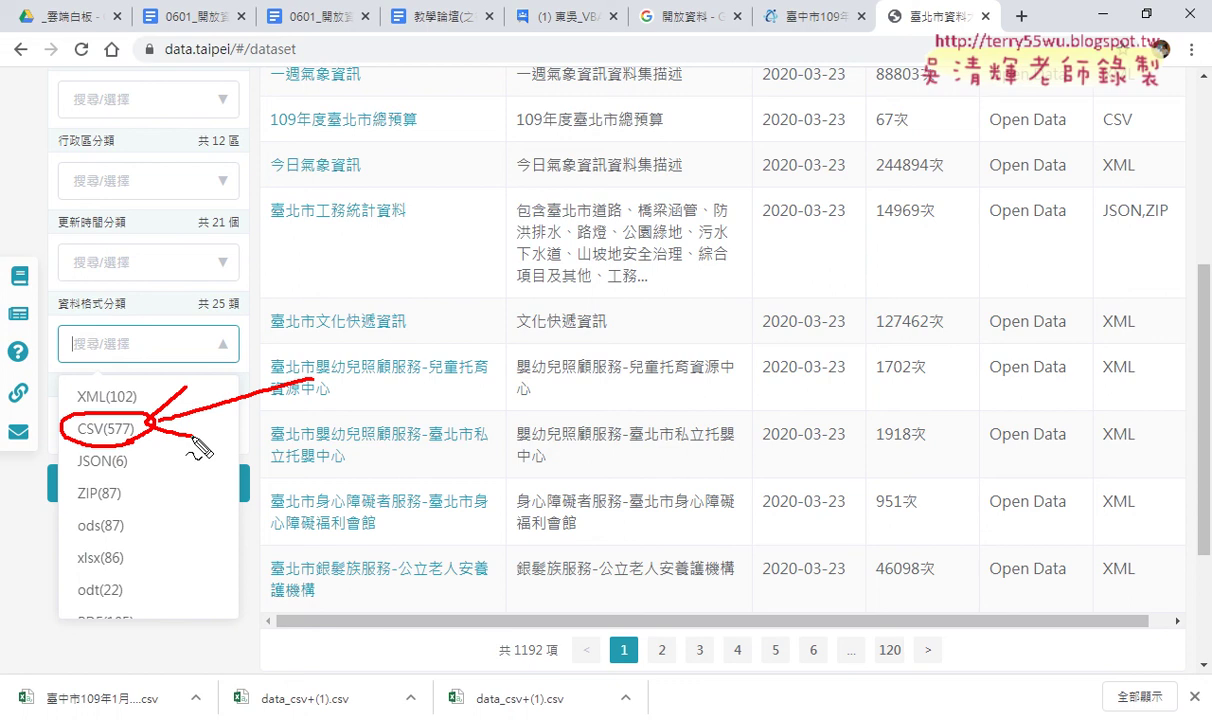
{"action": "key", "text": "Escape"}
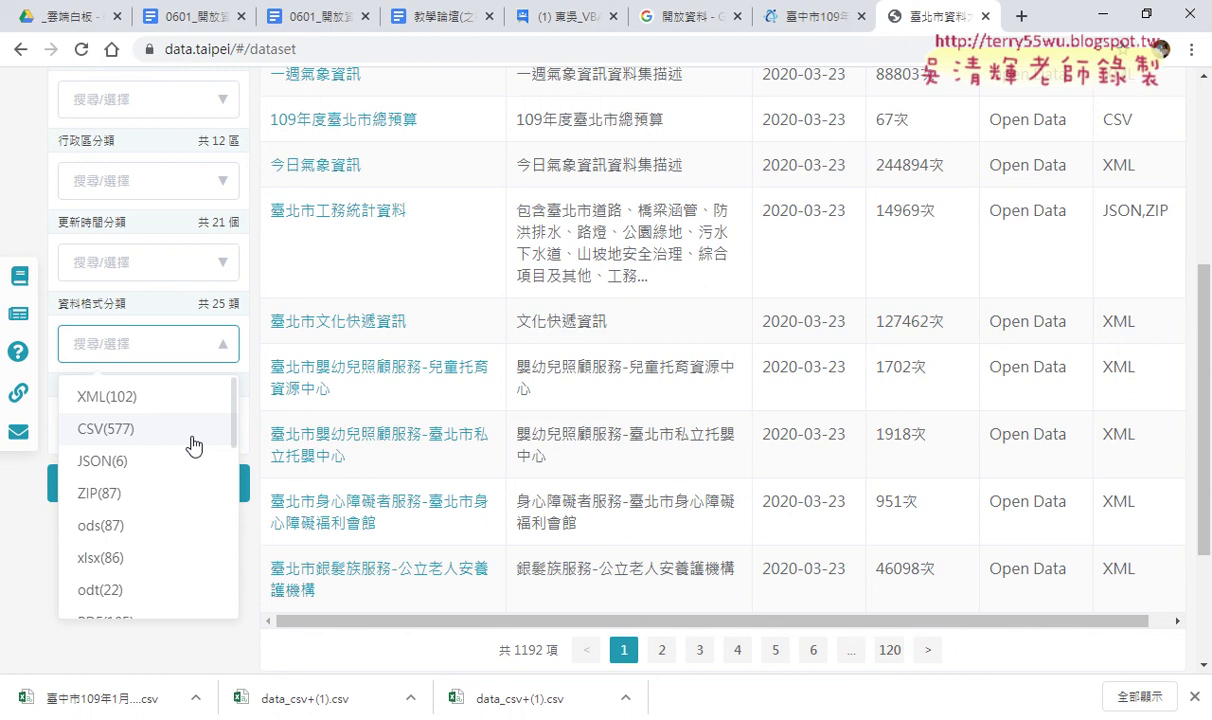
{"action": "left_click", "coordinate": [128, 428]}
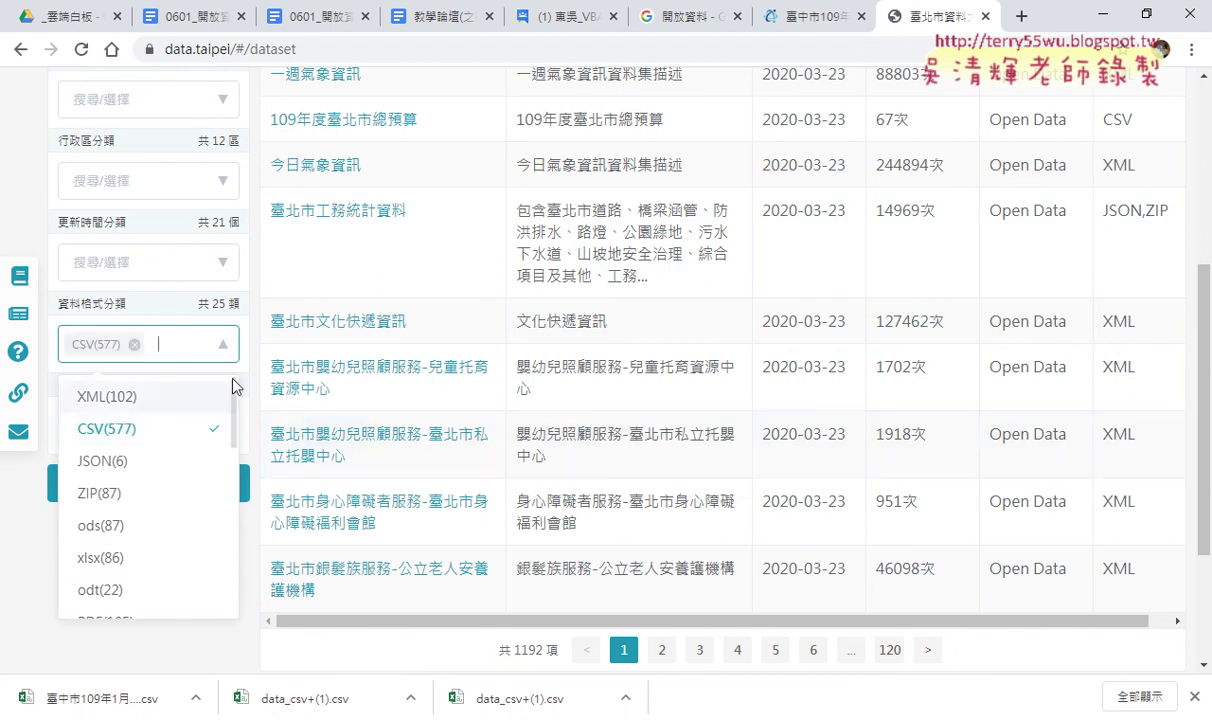
{"action": "left_click", "coordinate": [154, 486]}
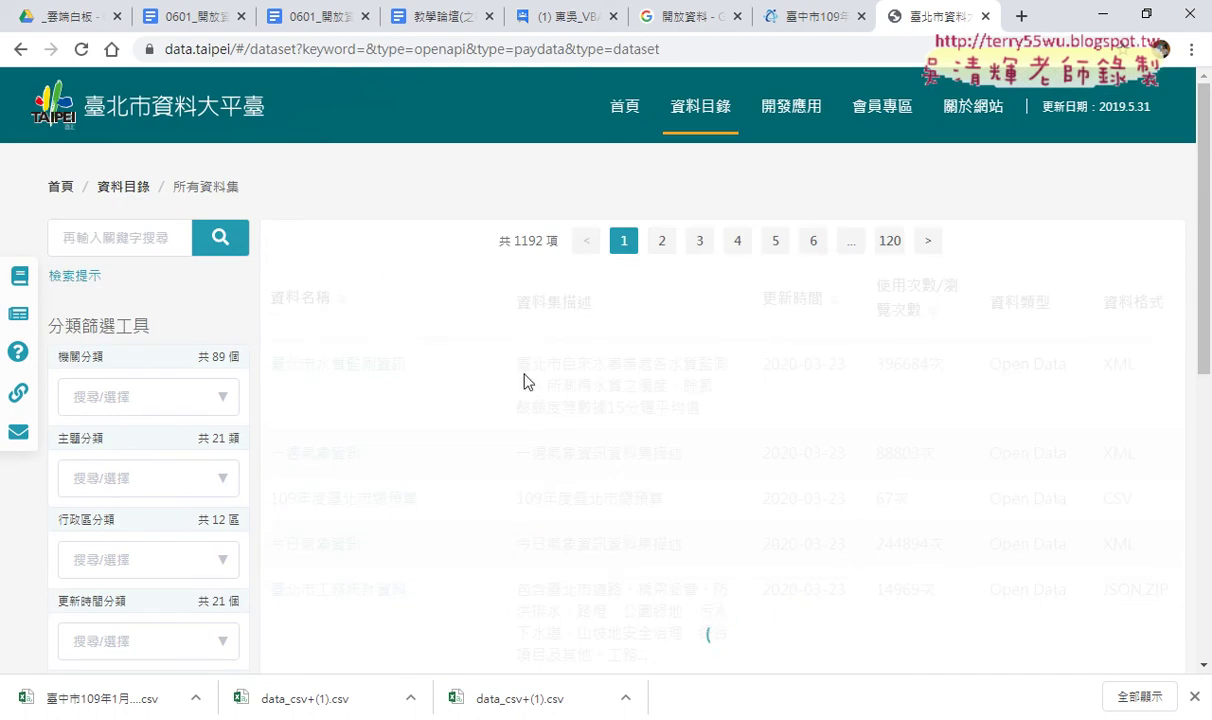
Page through the CSV results to page 3.
{"action": "scroll", "coordinate": [528, 381], "scroll_direction": "down", "scroll_amount": 1}
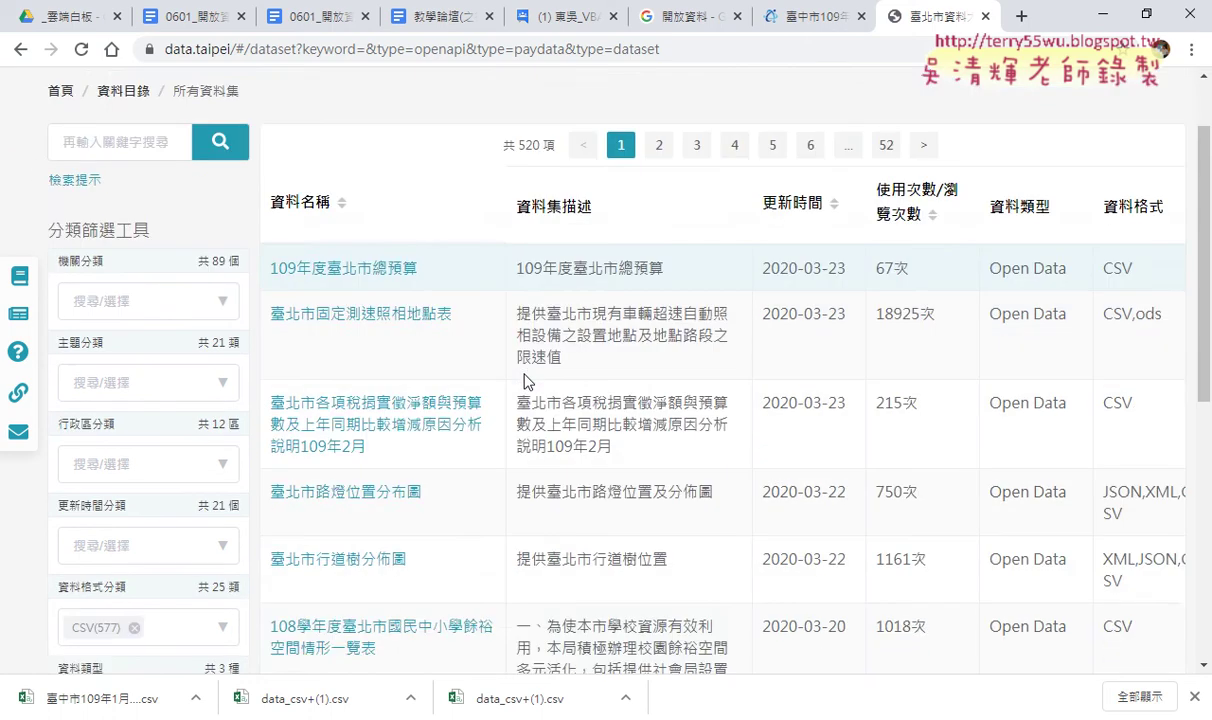
{"action": "scroll", "coordinate": [528, 381], "scroll_direction": "down", "scroll_amount": 3}
{"action": "scroll", "coordinate": [528, 381], "scroll_direction": "down", "scroll_amount": 2}
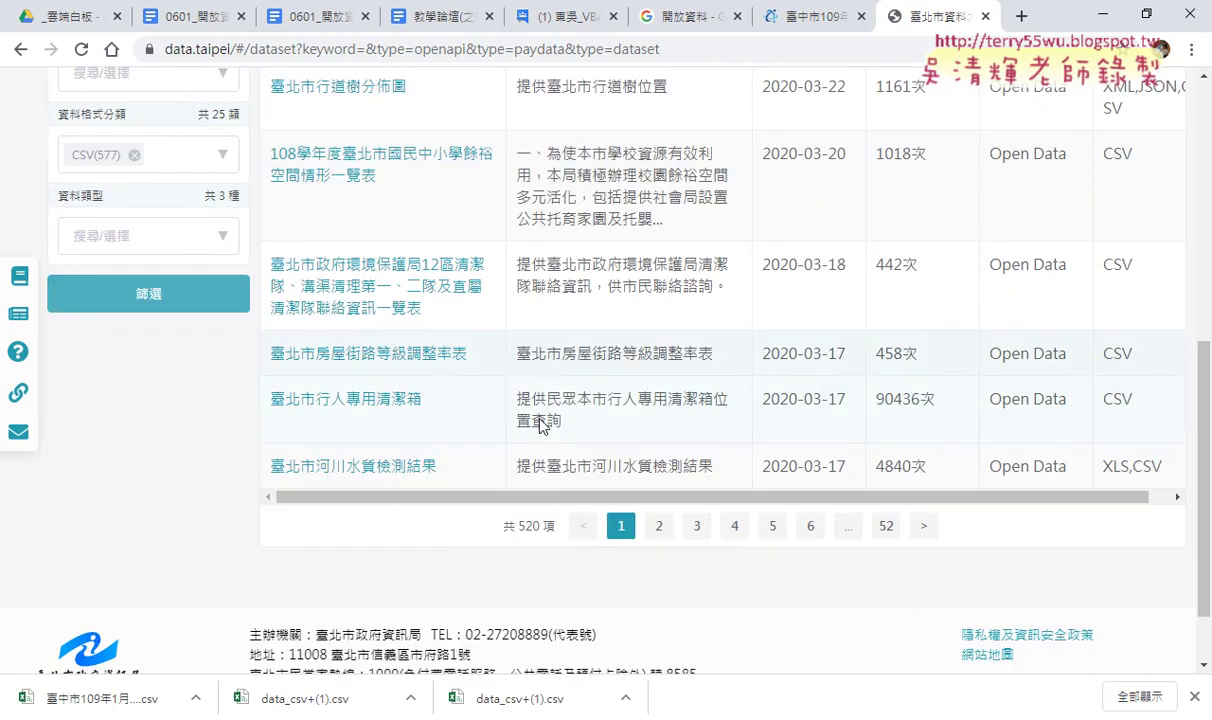
{"action": "left_click", "coordinate": [661, 528]}
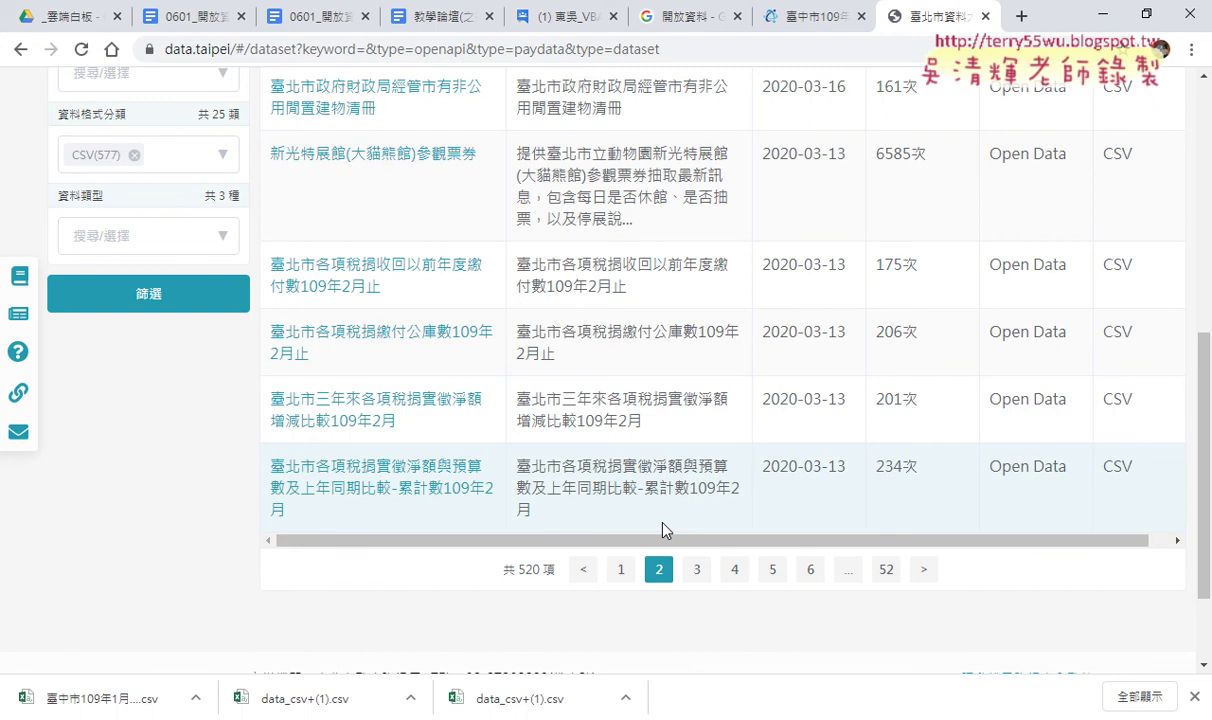
{"action": "left_click", "coordinate": [697, 570]}
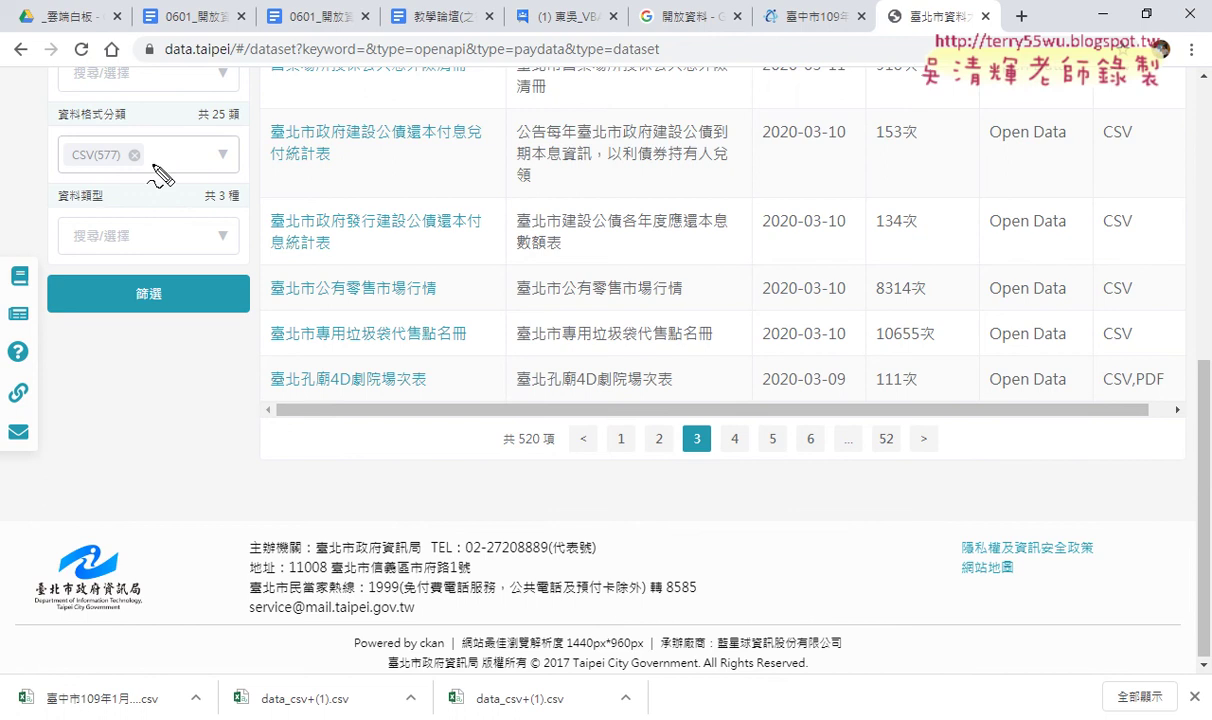
Annotate the CSV(577) filter, page 3 and the 臺北市公有零售市場行情 link, then clear the marks.
{"action": "left_click_drag", "start_coordinate": [118, 188], "coordinate": [135, 142]}
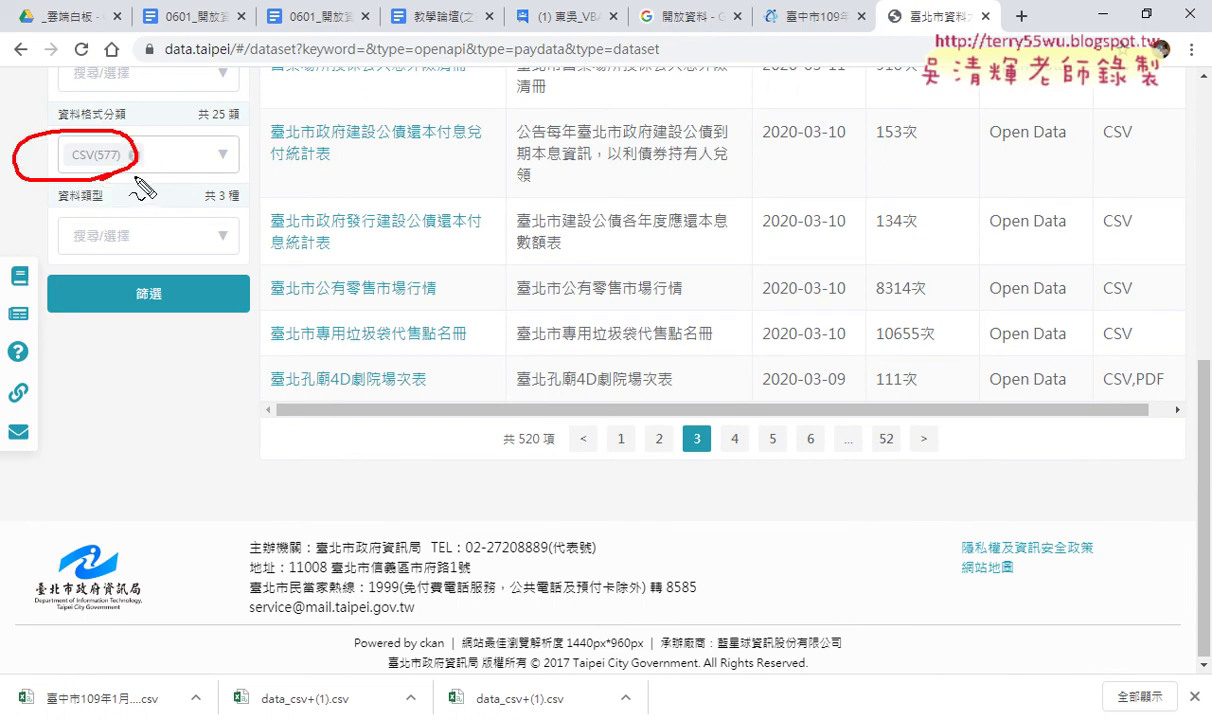
{"action": "left_click_drag", "start_coordinate": [688, 420], "coordinate": [710, 450]}
{"action": "mouse_move", "coordinate": [105, 205]}
{"action": "left_mouse_down"}
{"action": "mouse_move", "coordinate": [670, 465]}
{"action": "mouse_move", "coordinate": [665, 505]}
{"action": "left_mouse_up"}
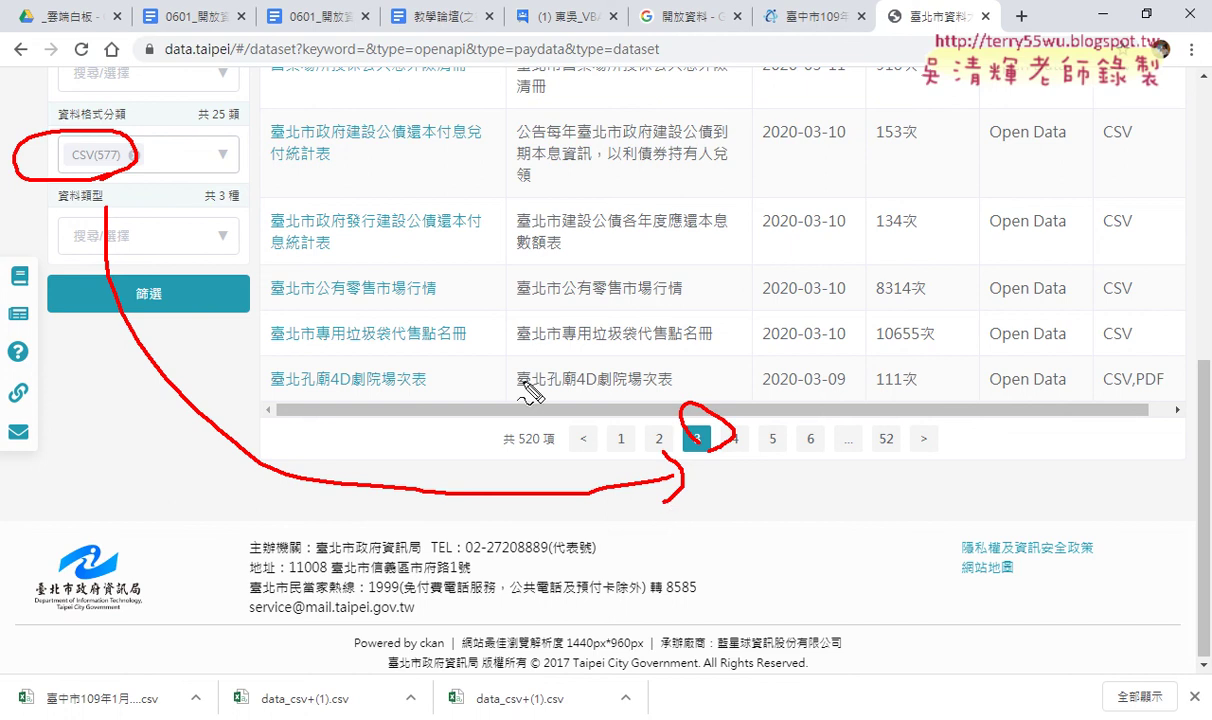
{"action": "left_click_drag", "start_coordinate": [420, 308], "coordinate": [437, 302]}
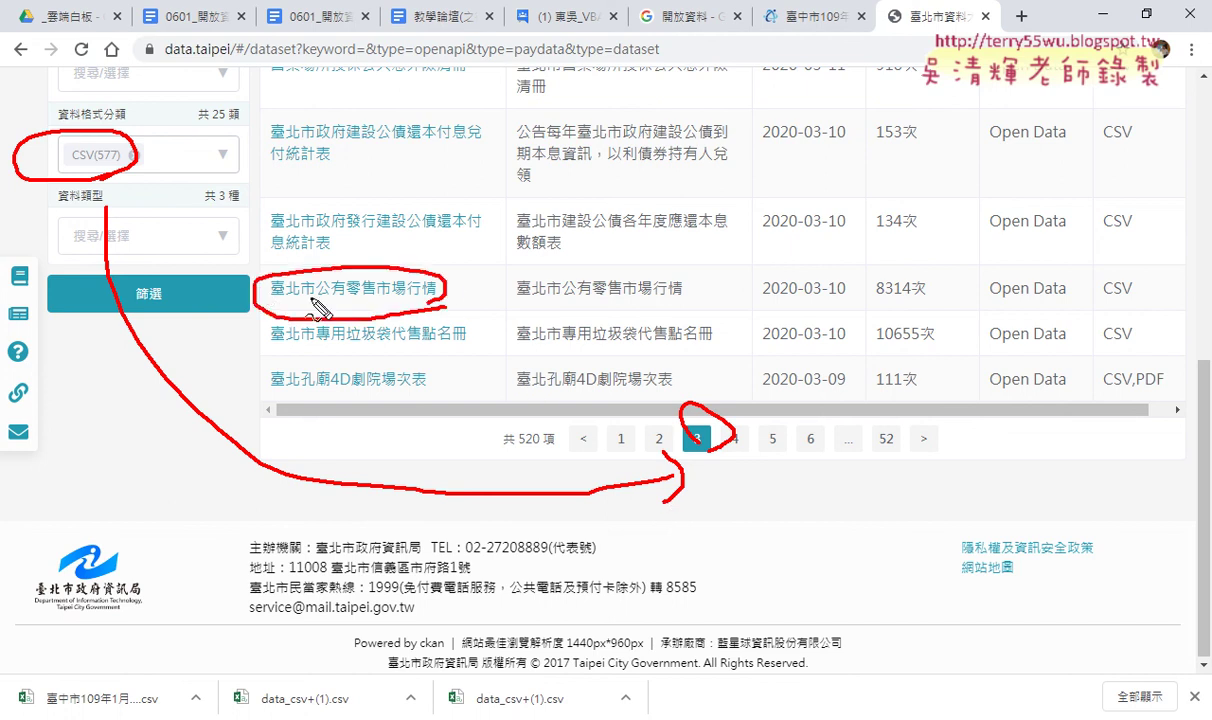
{"action": "left_click_drag", "start_coordinate": [316, 298], "coordinate": [432, 300]}
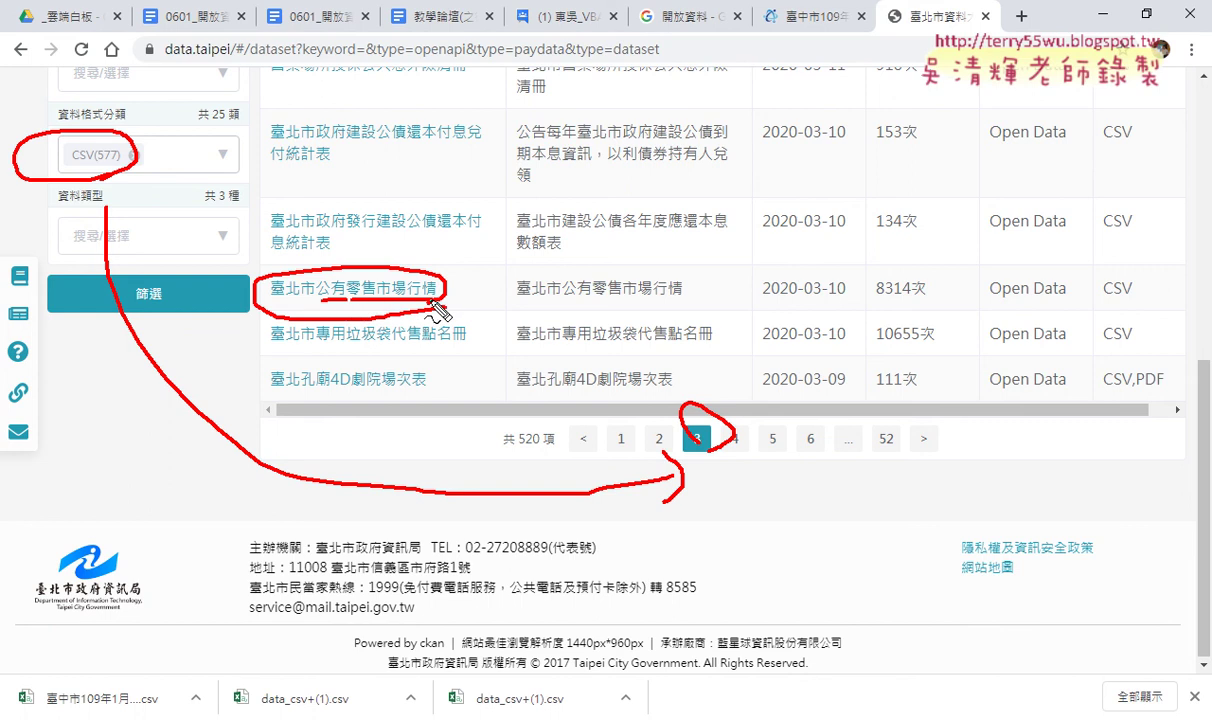
{"action": "key", "text": "Escape"}
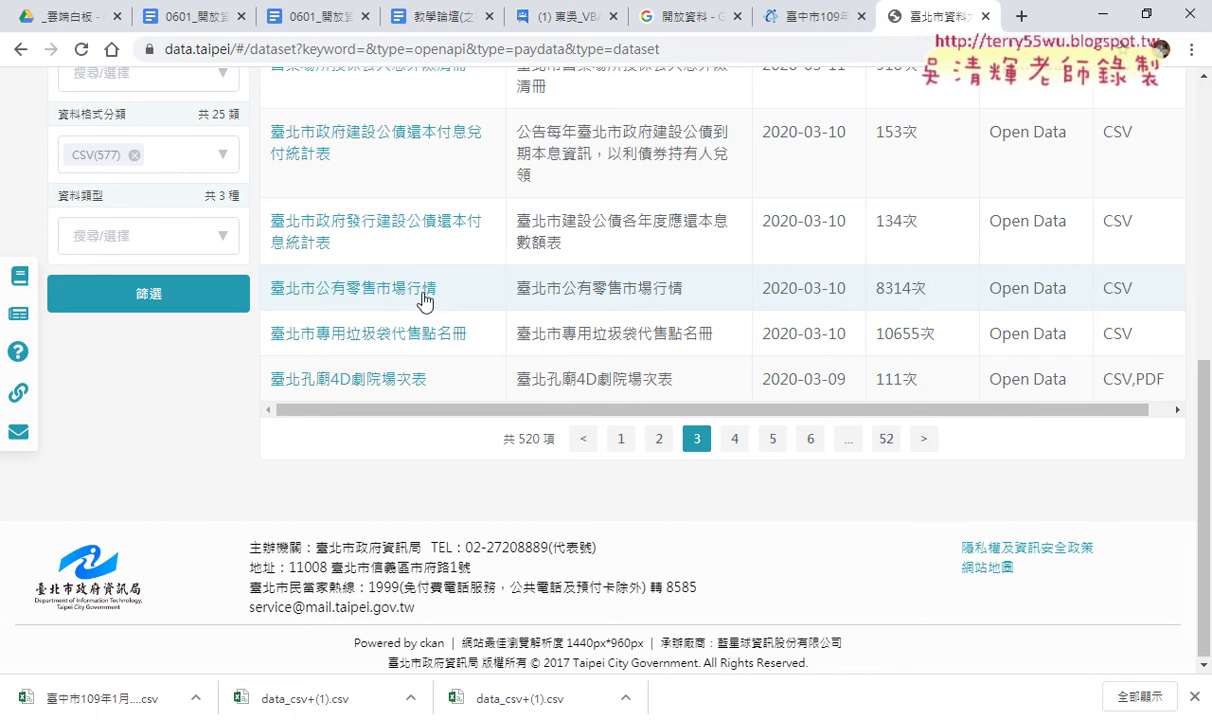
Open the 臺北市公有零售市場行情 dataset, list all its files and preview the 0101~0714 data.
{"action": "left_click", "coordinate": [398, 288]}
{"action": "scroll", "coordinate": [720, 316], "scroll_direction": "down", "scroll_amount": 1}
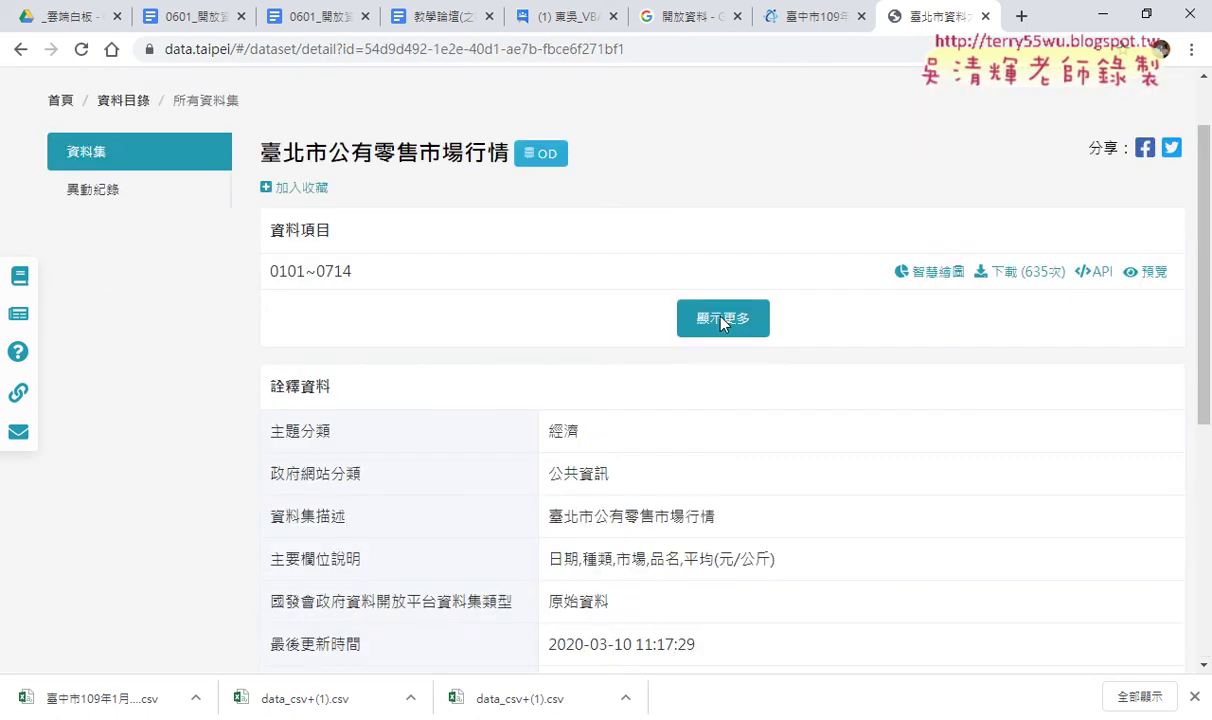
{"action": "left_click", "coordinate": [720, 316]}
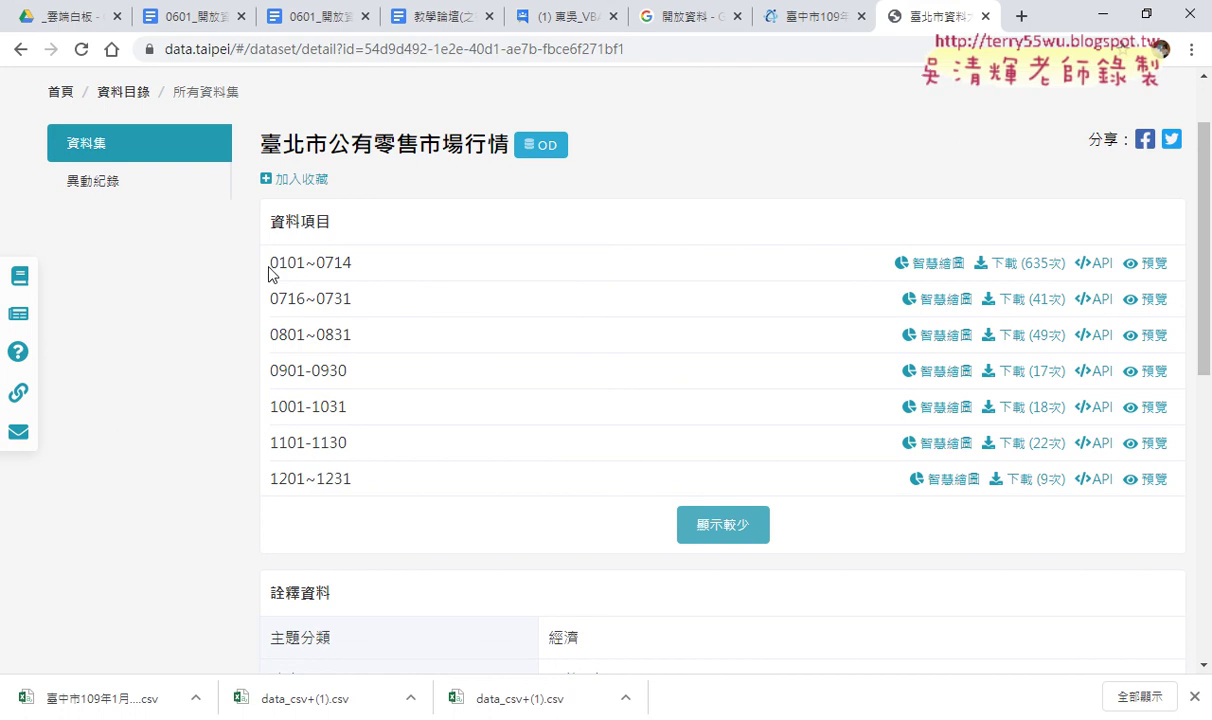
{"action": "left_click_drag", "start_coordinate": [270, 265], "coordinate": [366, 272]}
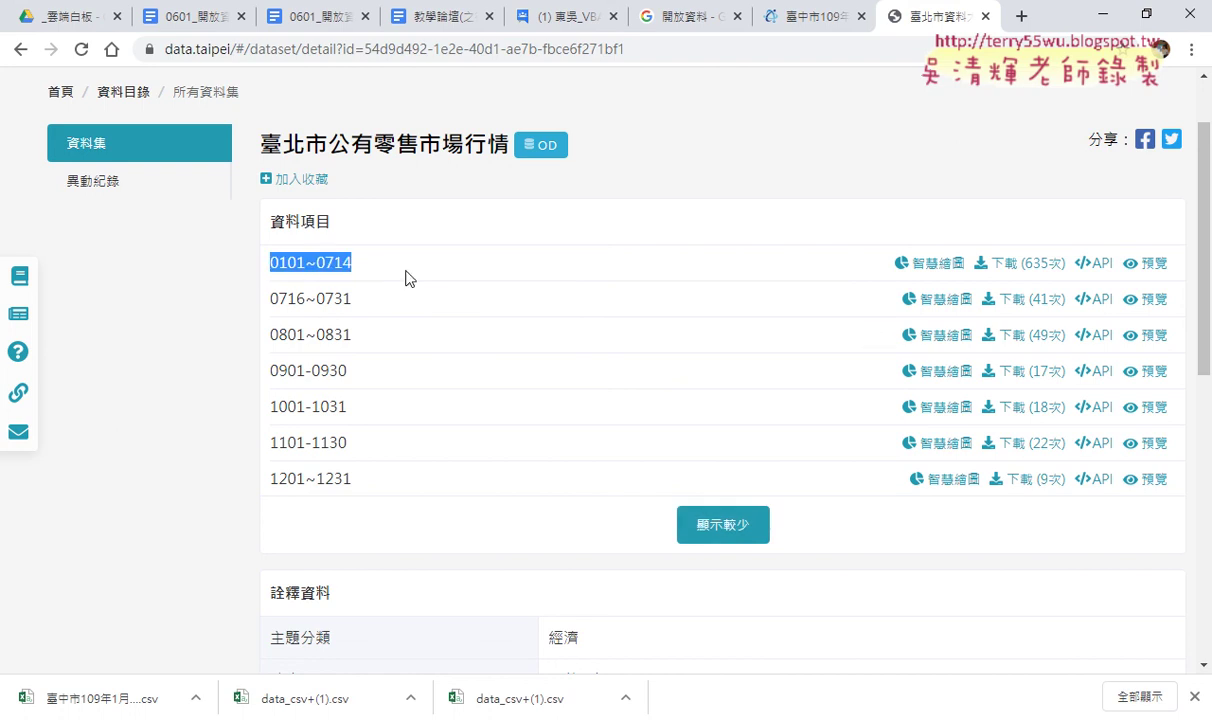
{"action": "left_click", "coordinate": [1145, 263]}
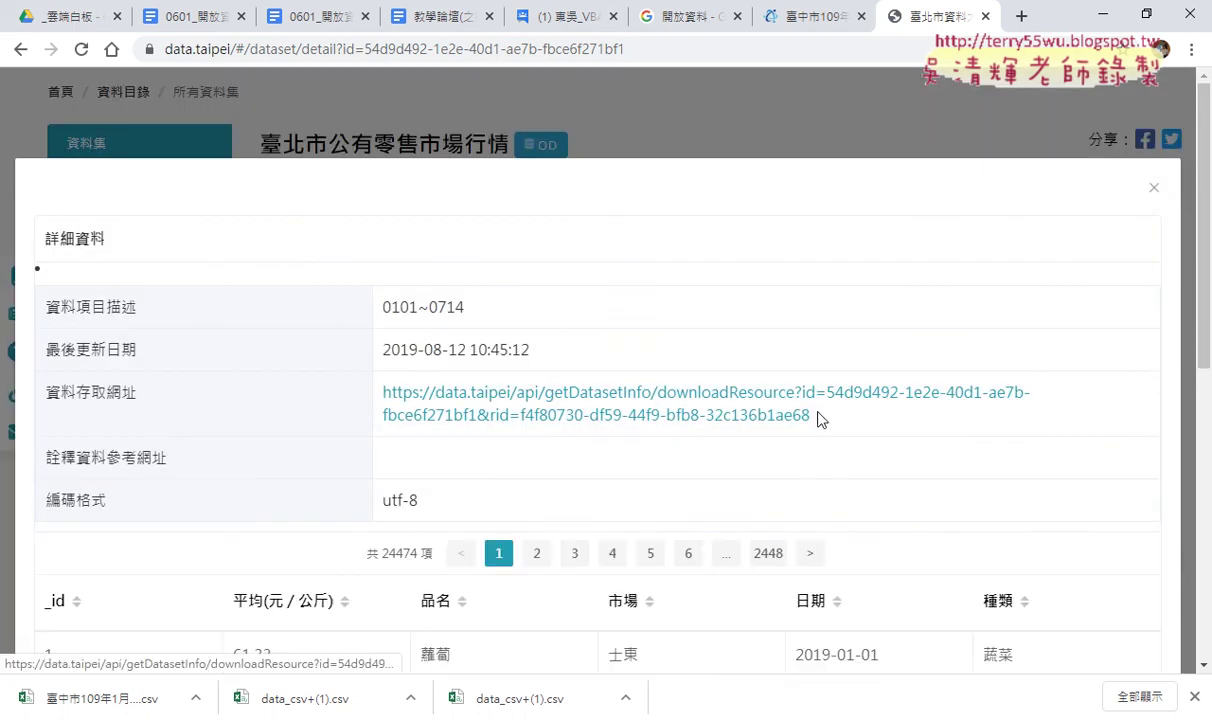
Download the 0101~0714 data as a CSV and bring up the downloaded file's options.
{"action": "mouse_move", "coordinate": [812, 415]}
{"action": "left_mouse_down"}
{"action": "mouse_move", "coordinate": [403, 393]}
{"action": "mouse_move", "coordinate": [368, 375]}
{"action": "left_mouse_up"}
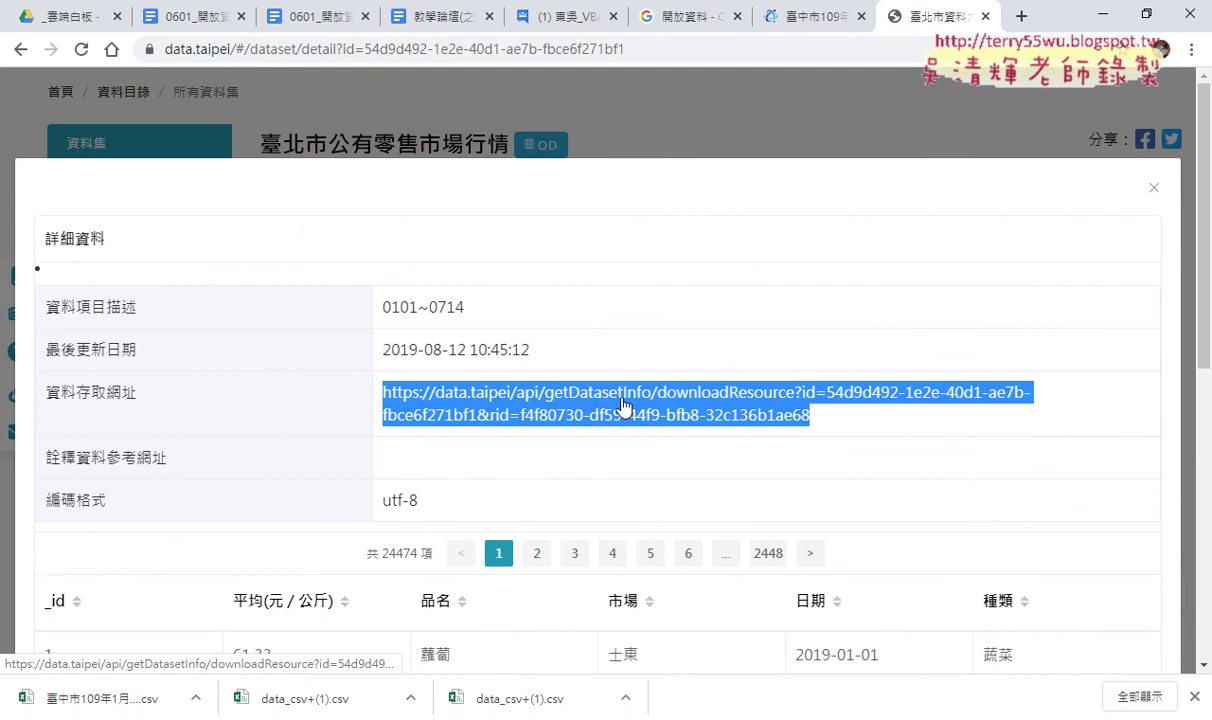
{"action": "left_click", "coordinate": [665, 408]}
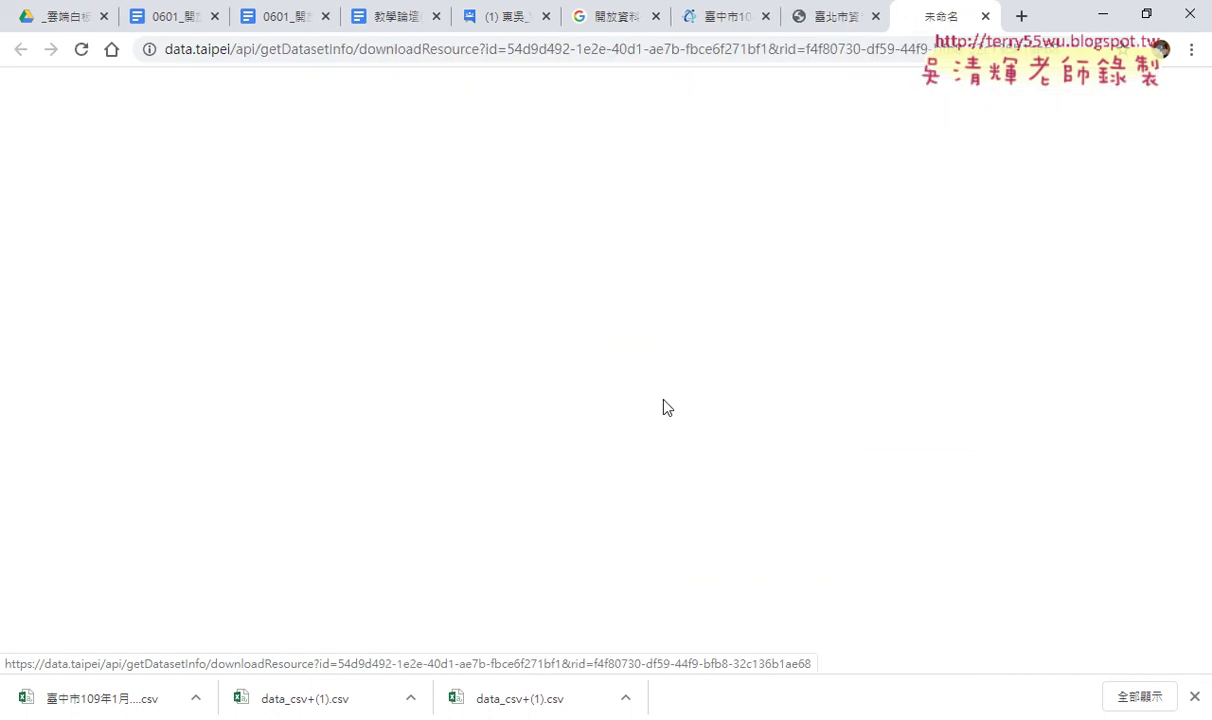
{"action": "scroll", "coordinate": [590, 420], "scroll_direction": "down", "scroll_amount": 3}
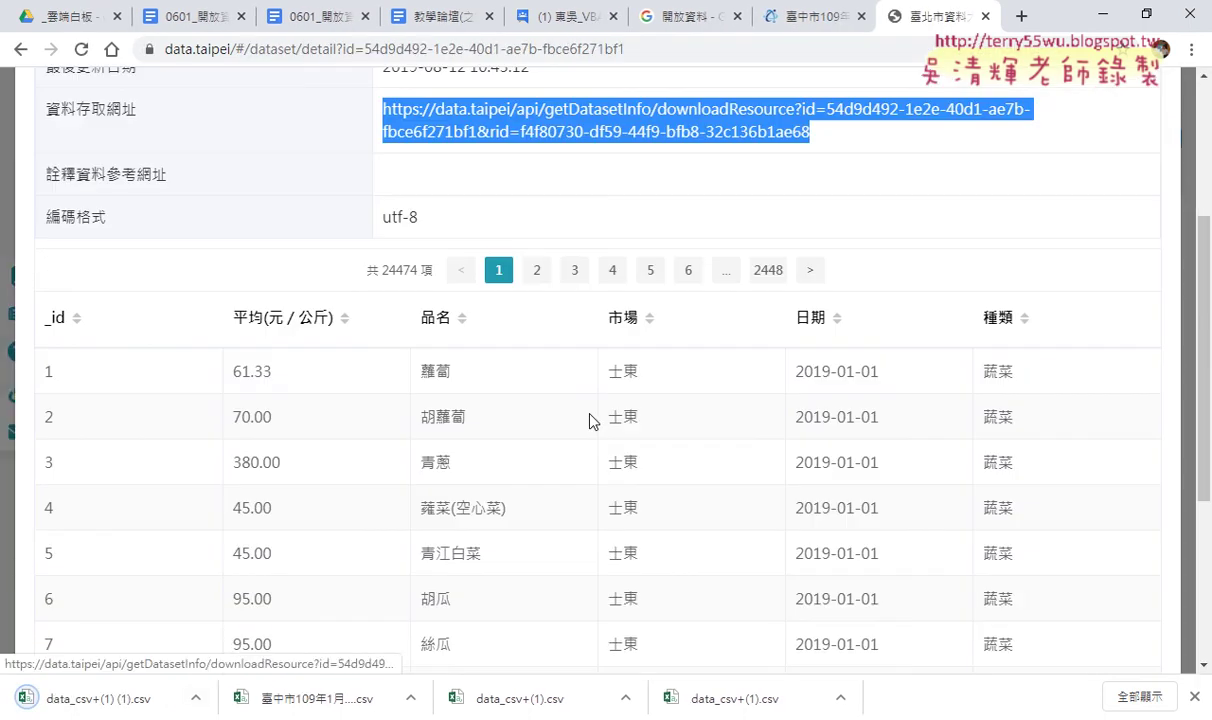
{"action": "scroll", "coordinate": [590, 420], "scroll_direction": "down", "scroll_amount": 2}
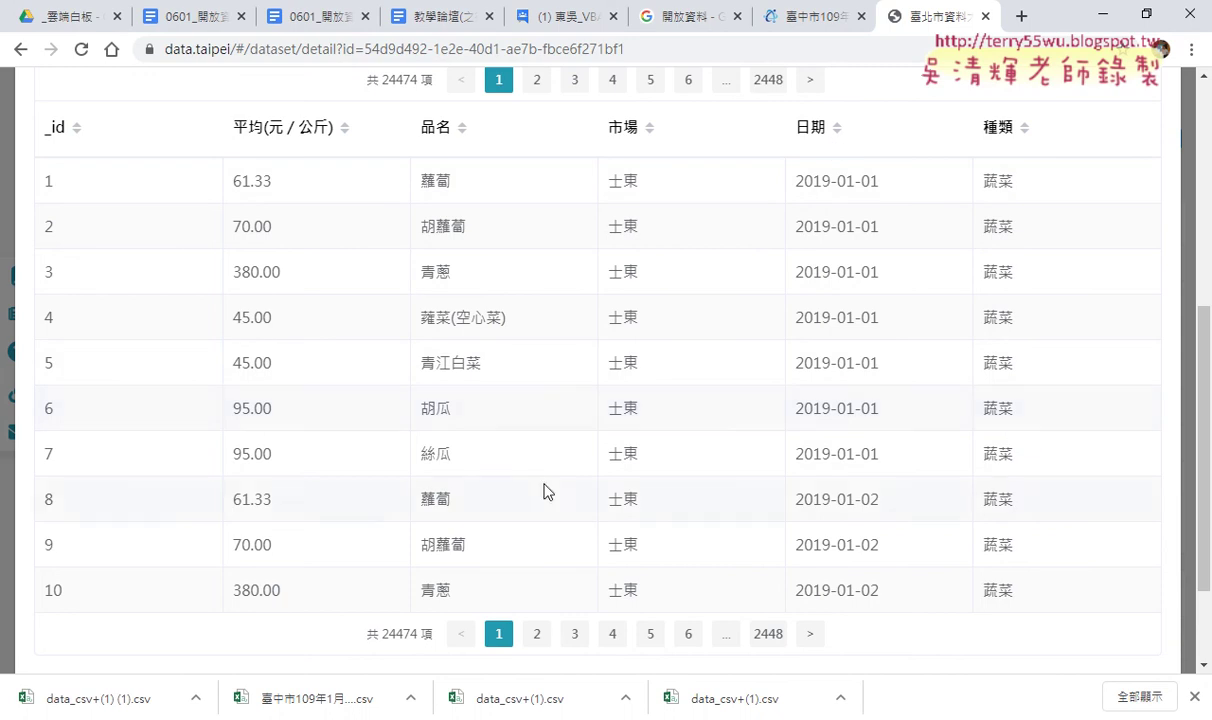
{"action": "left_click", "coordinate": [200, 705]}
Show data_csv+(1) (1).csv in its folder and open it for editing in Notepad.
{"action": "left_click", "coordinate": [243, 631]}
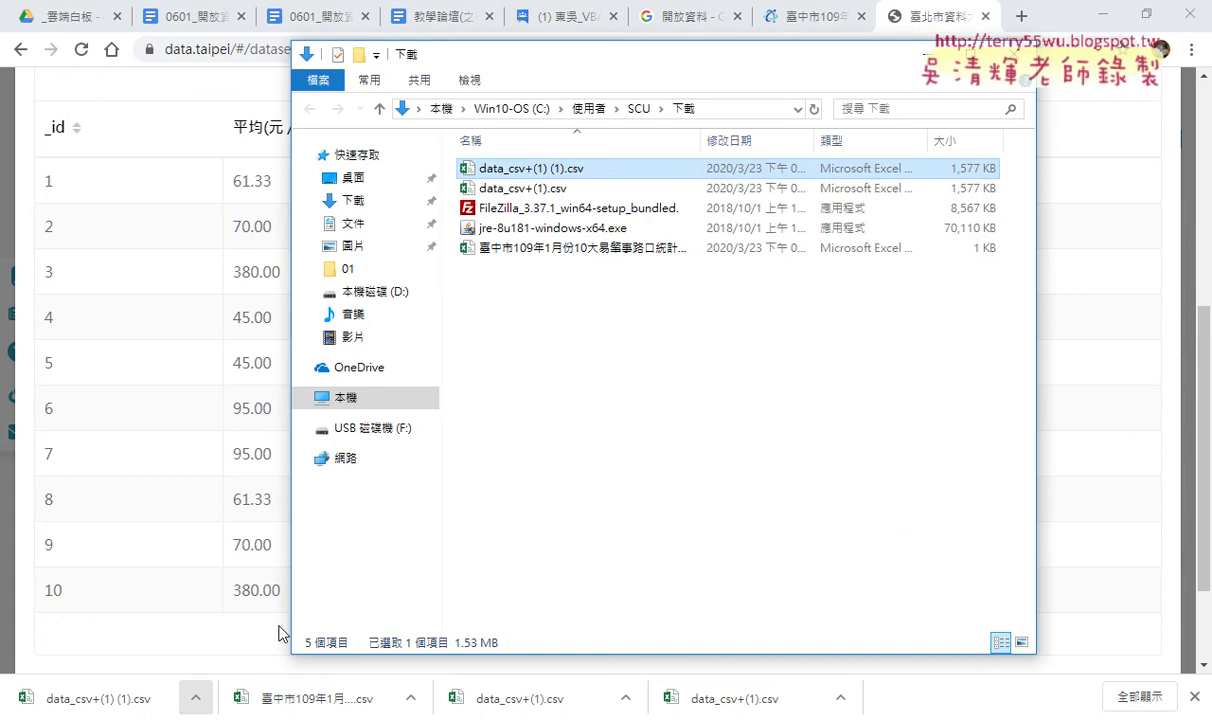
{"action": "right_click", "coordinate": [561, 174]}
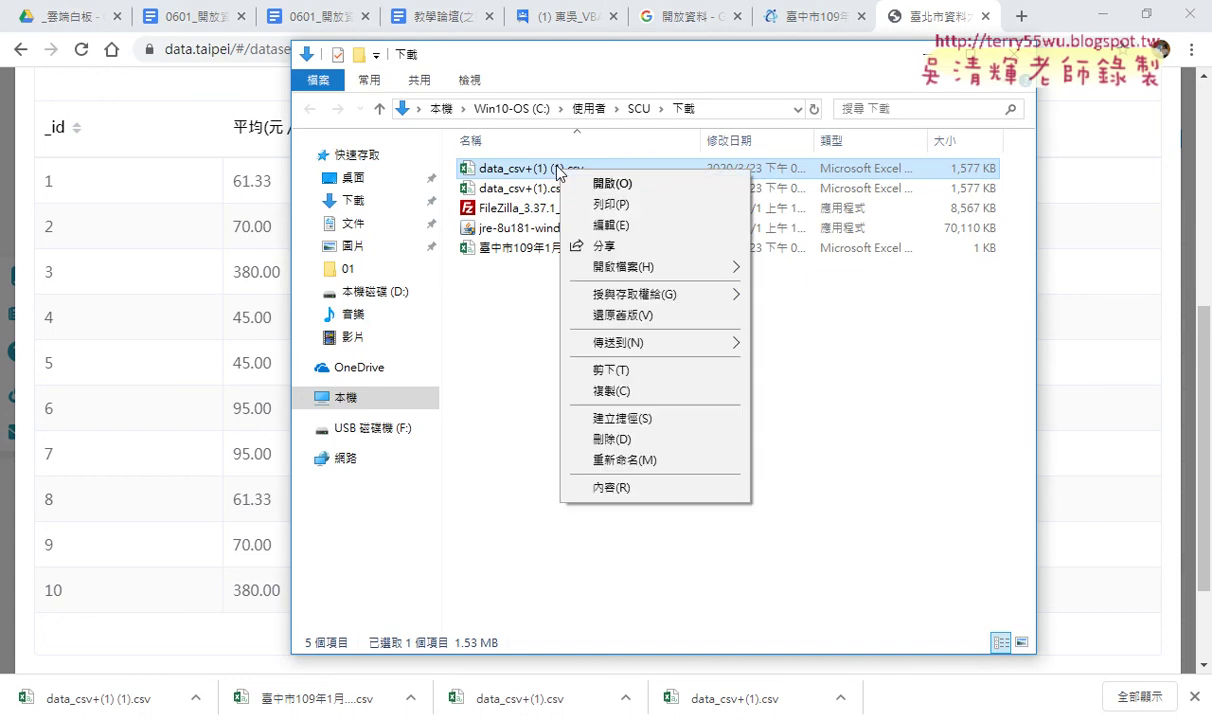
{"action": "left_click", "coordinate": [598, 226]}
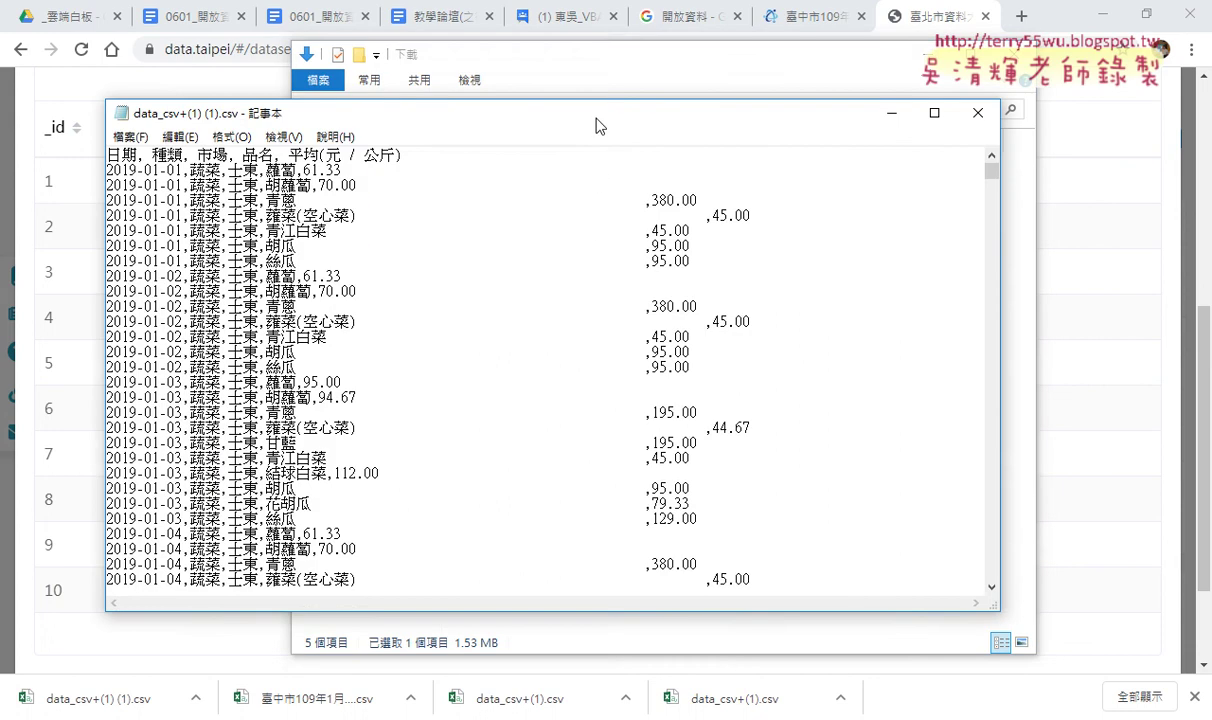
{"action": "left_click_drag", "start_coordinate": [601, 50], "coordinate": [715, 53]}
Confirm the Save As encoding is ANSI, then cancel without saving the file.
{"action": "left_click", "coordinate": [236, 68]}
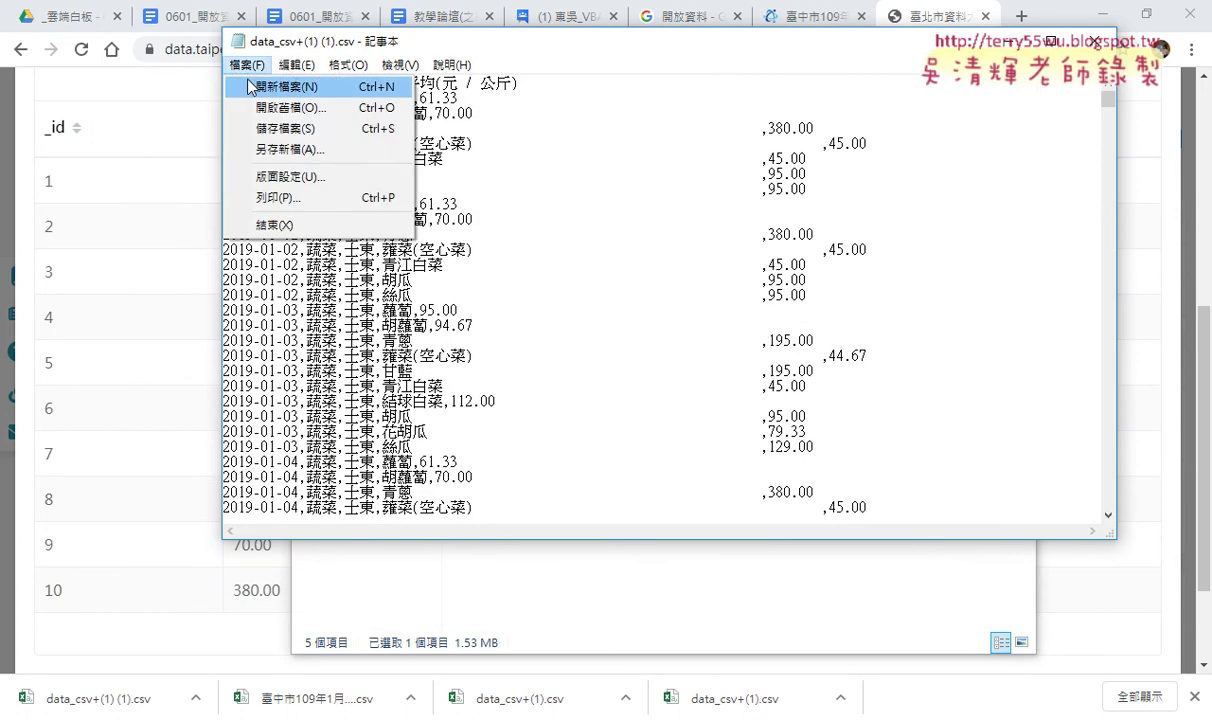
{"action": "left_click", "coordinate": [295, 150]}
{"action": "left_click", "coordinate": [490, 497]}
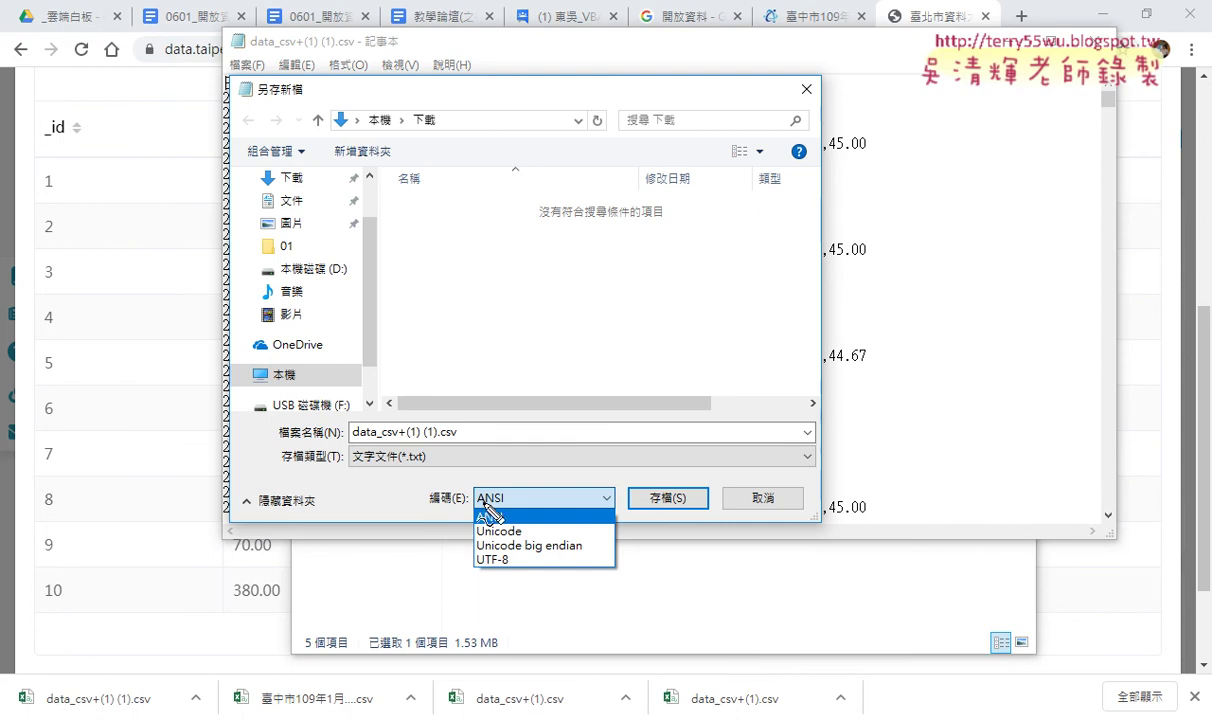
{"action": "left_click_drag", "start_coordinate": [468, 489], "coordinate": [490, 515]}
{"action": "mouse_move", "coordinate": [594, 432]}
{"action": "left_mouse_down"}
{"action": "mouse_move", "coordinate": [512, 490]}
{"action": "mouse_move", "coordinate": [548, 485]}
{"action": "left_mouse_up"}
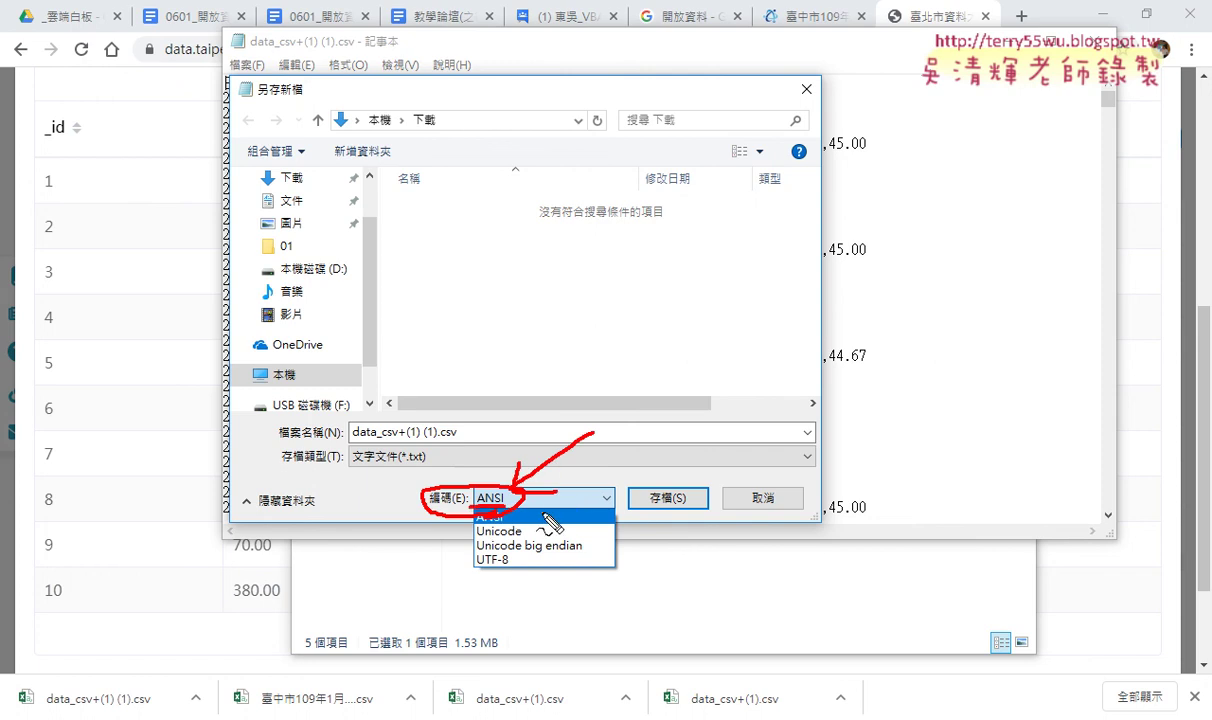
{"action": "key", "text": "Escape"}
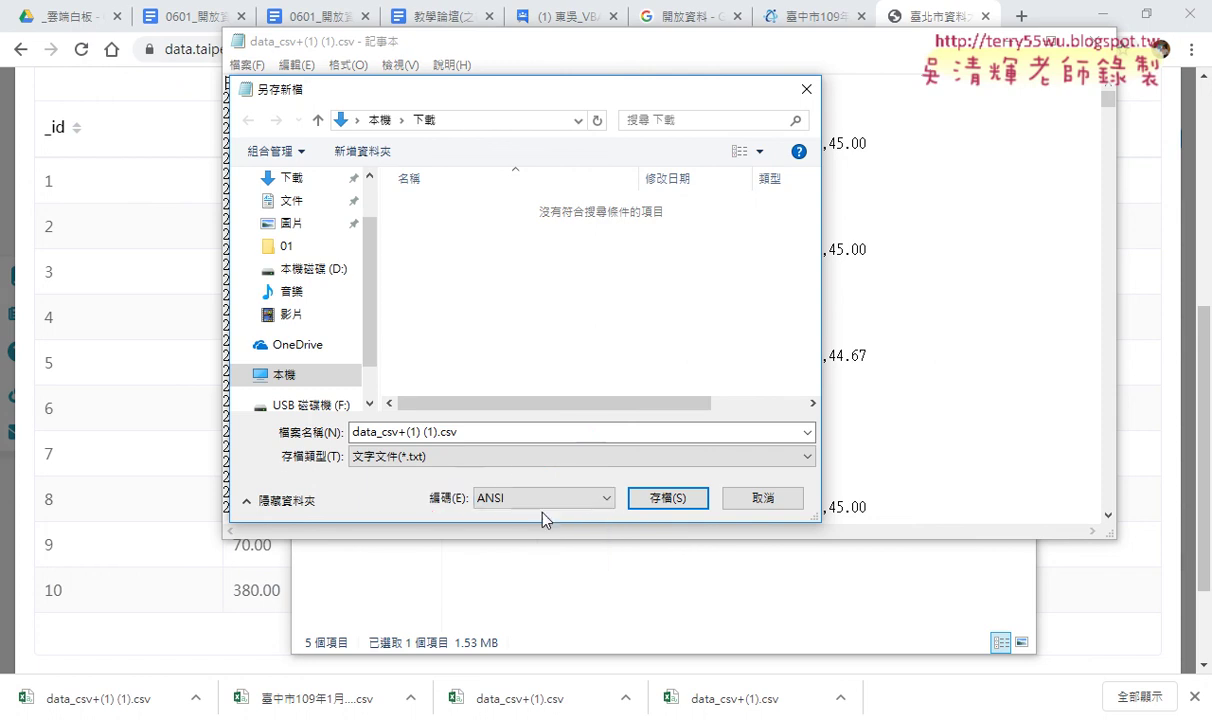
{"action": "left_click", "coordinate": [758, 497]}
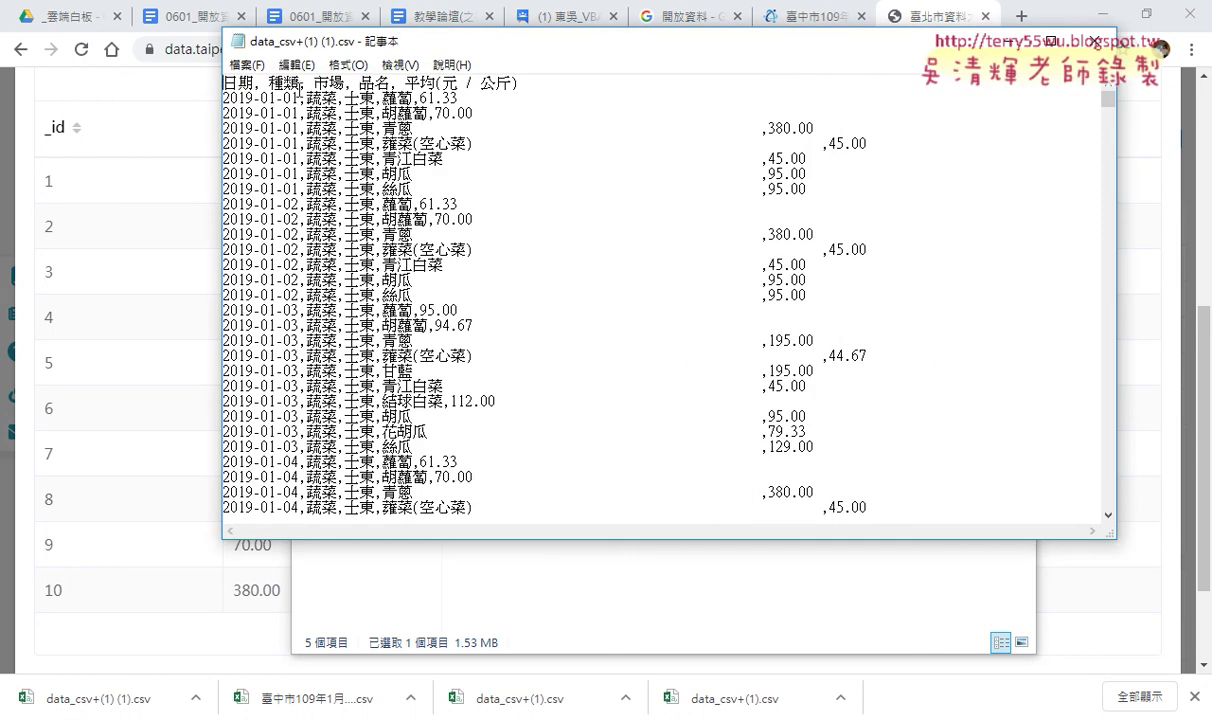
Review the 日期 and 平均(元/公斤) header fields, then close Notepad and open data_csv+(1) (1).csv in Excel.
{"action": "mouse_move", "coordinate": [268, 84]}
{"action": "left_mouse_down"}
{"action": "mouse_move", "coordinate": [256, 84]}
{"action": "mouse_move", "coordinate": [391, 84]}
{"action": "left_mouse_up"}
{"action": "left_click", "coordinate": [546, 83]}
{"action": "left_click_drag", "start_coordinate": [257, 86], "coordinate": [222, 84]}
{"action": "left_click_drag", "start_coordinate": [400, 84], "coordinate": [518, 76]}
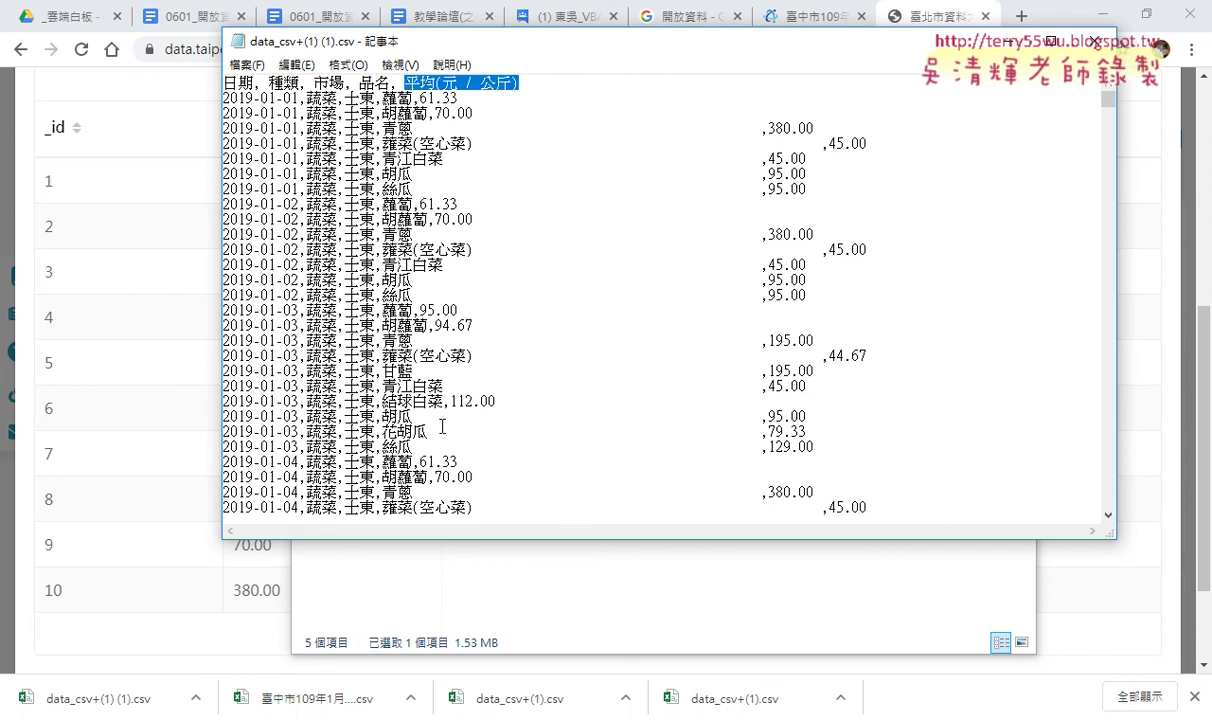
{"action": "mouse_move", "coordinate": [1108, 117]}
{"action": "left_mouse_down"}
{"action": "mouse_move", "coordinate": [1120, 537]}
{"action": "mouse_move", "coordinate": [704, 153]}
{"action": "left_mouse_up"}
{"action": "left_click", "coordinate": [1099, 42]}
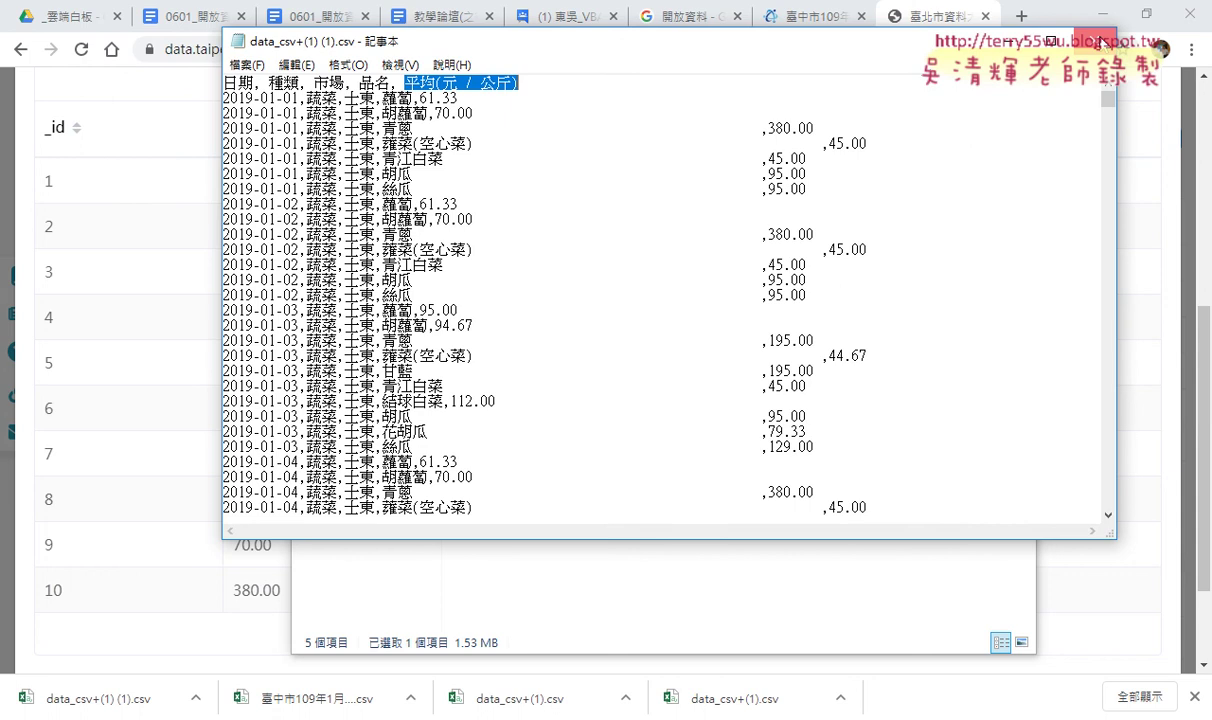
{"action": "double_click", "coordinate": [562, 166]}
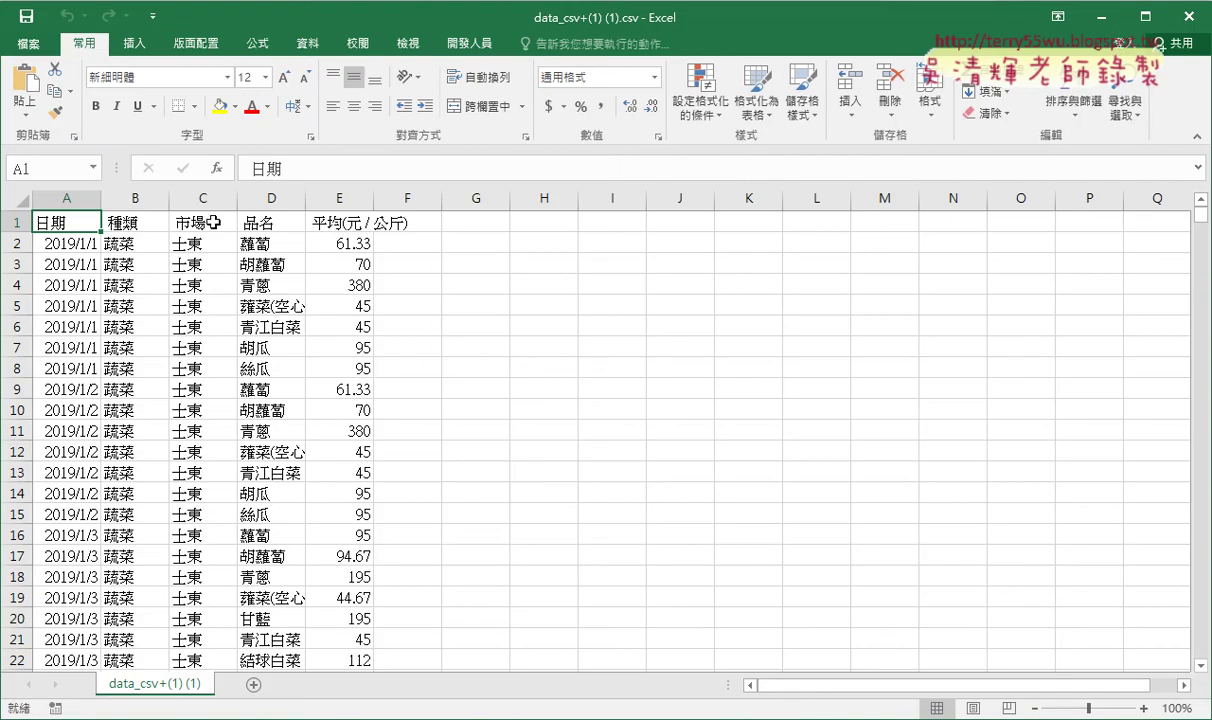
Turn on column filters for the table from the 市場 header cell.
{"action": "left_click", "coordinate": [213, 222]}
{"action": "left_click", "coordinate": [314, 48]}
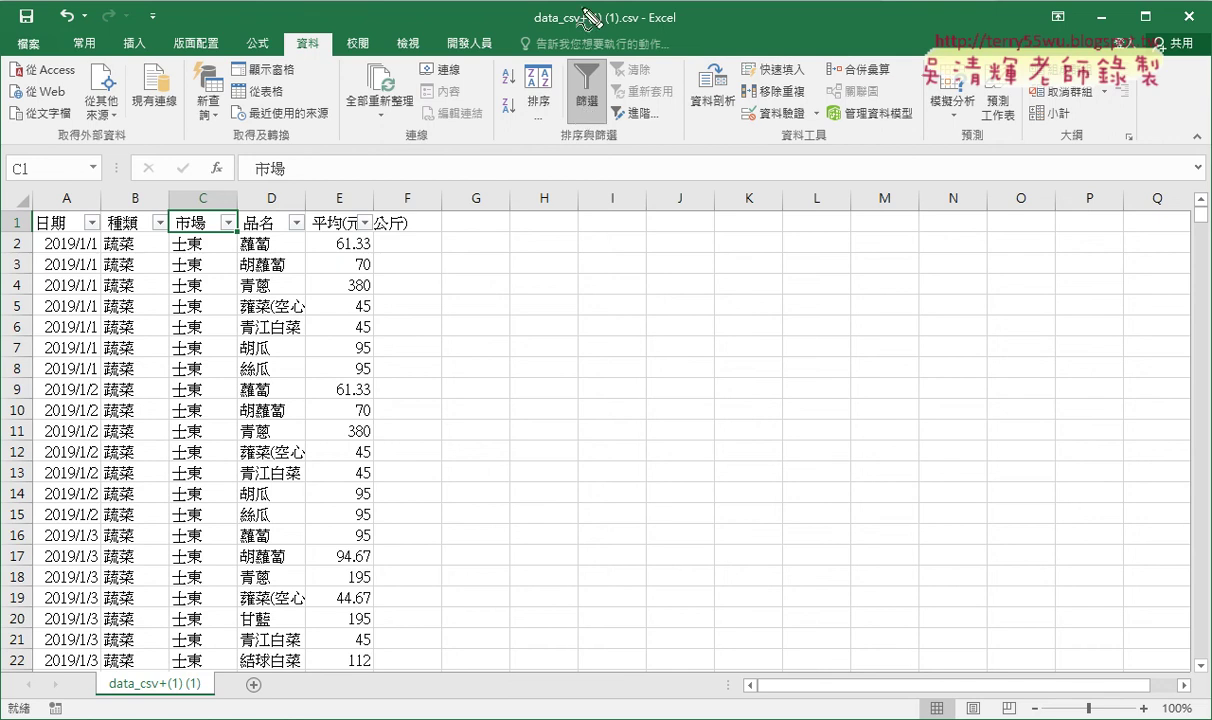
{"action": "mouse_move", "coordinate": [575, 128]}
{"action": "left_mouse_down"}
{"action": "mouse_move", "coordinate": [629, 71]}
{"action": "mouse_move", "coordinate": [645, 105]}
{"action": "left_mouse_up"}
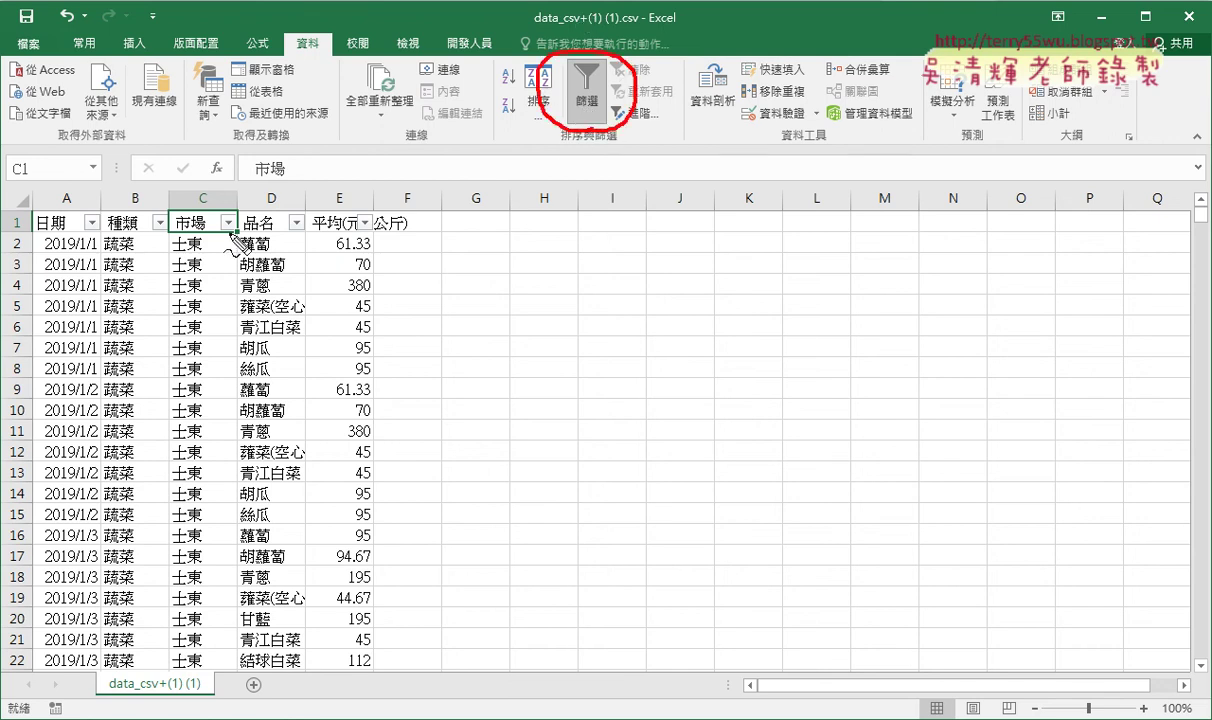
{"action": "key", "text": "Escape"}
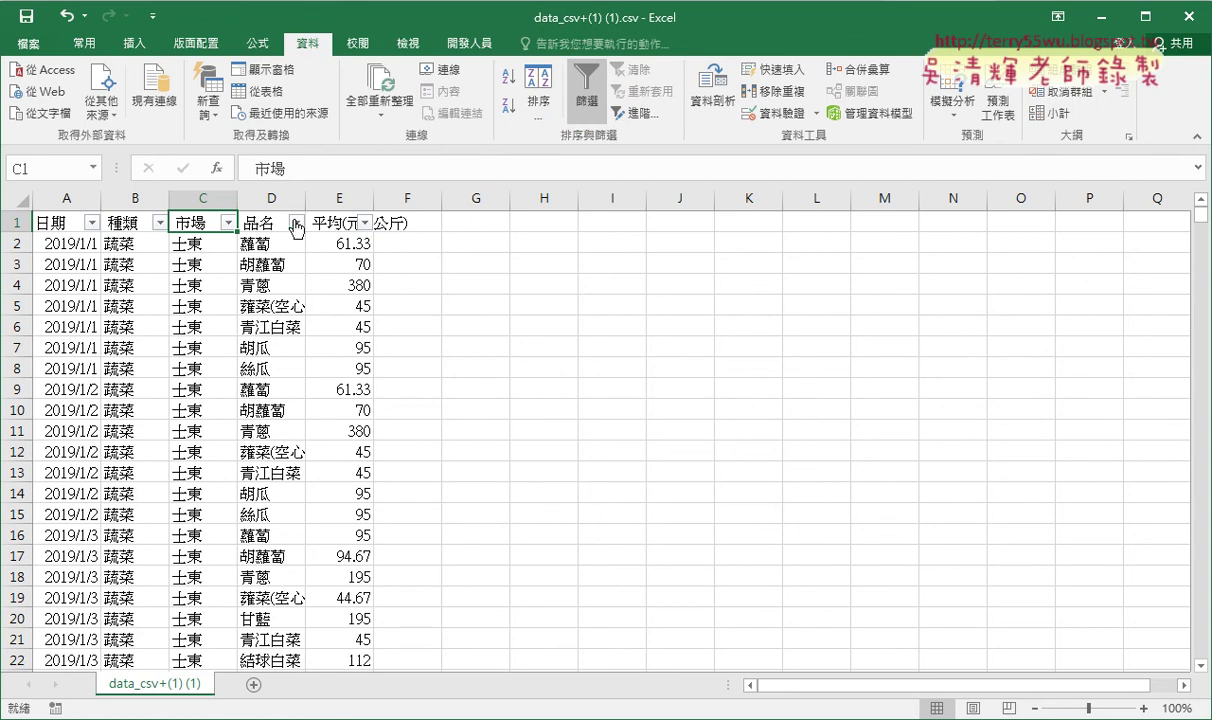
Filter the 品名 column to show only 青蔥.
{"action": "left_click", "coordinate": [296, 223]}
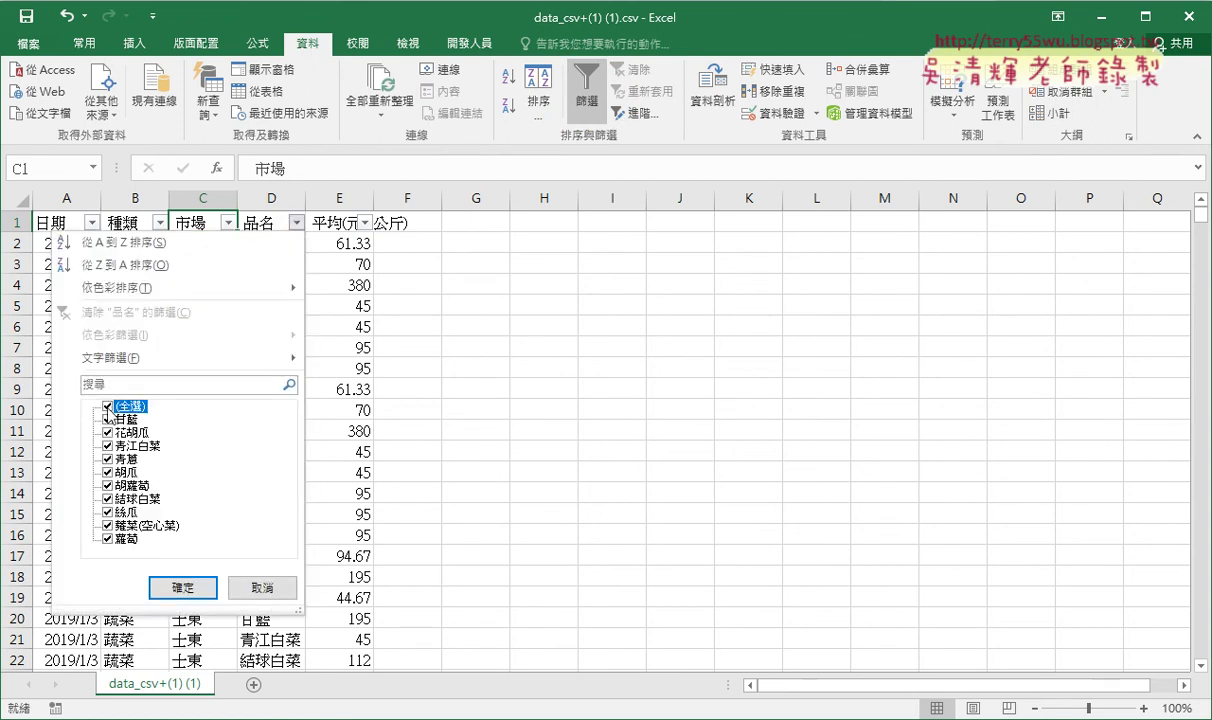
{"action": "left_click", "coordinate": [108, 407]}
{"action": "left_click", "coordinate": [108, 458]}
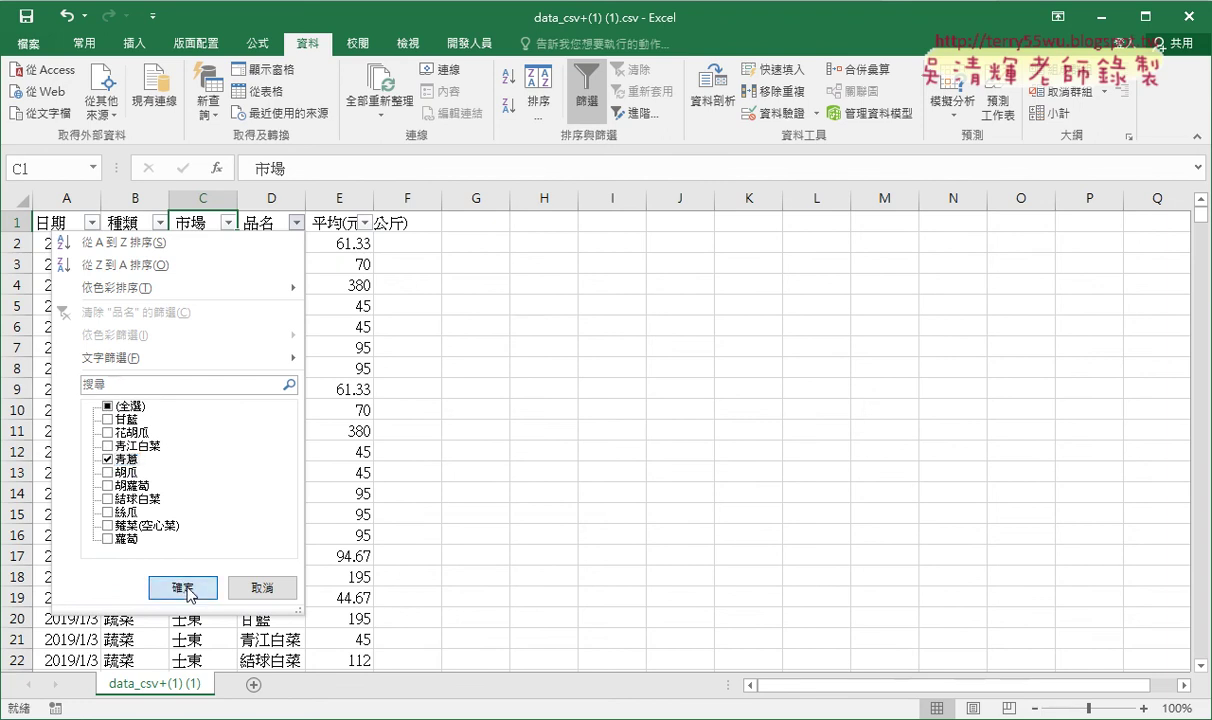
{"action": "left_click", "coordinate": [183, 588]}
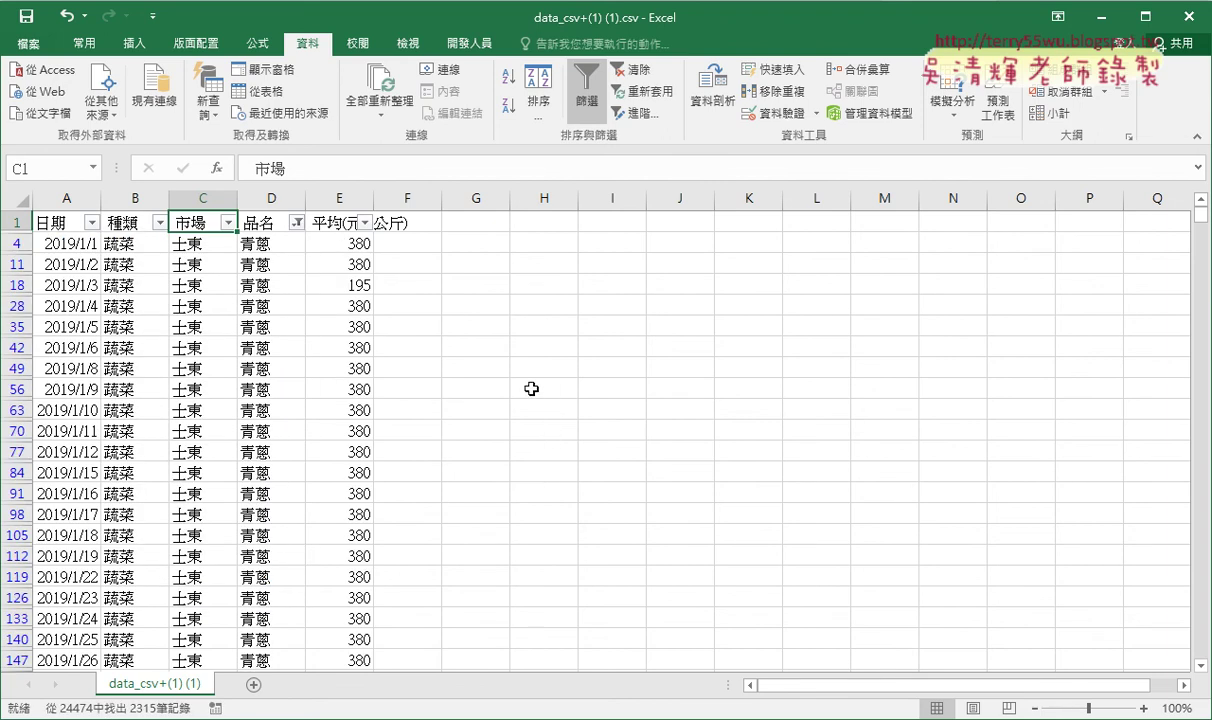
Sort the 青蔥 rows by 平均(元/公斤) lowest to highest, then highest to lowest.
{"action": "left_click", "coordinate": [331, 222]}
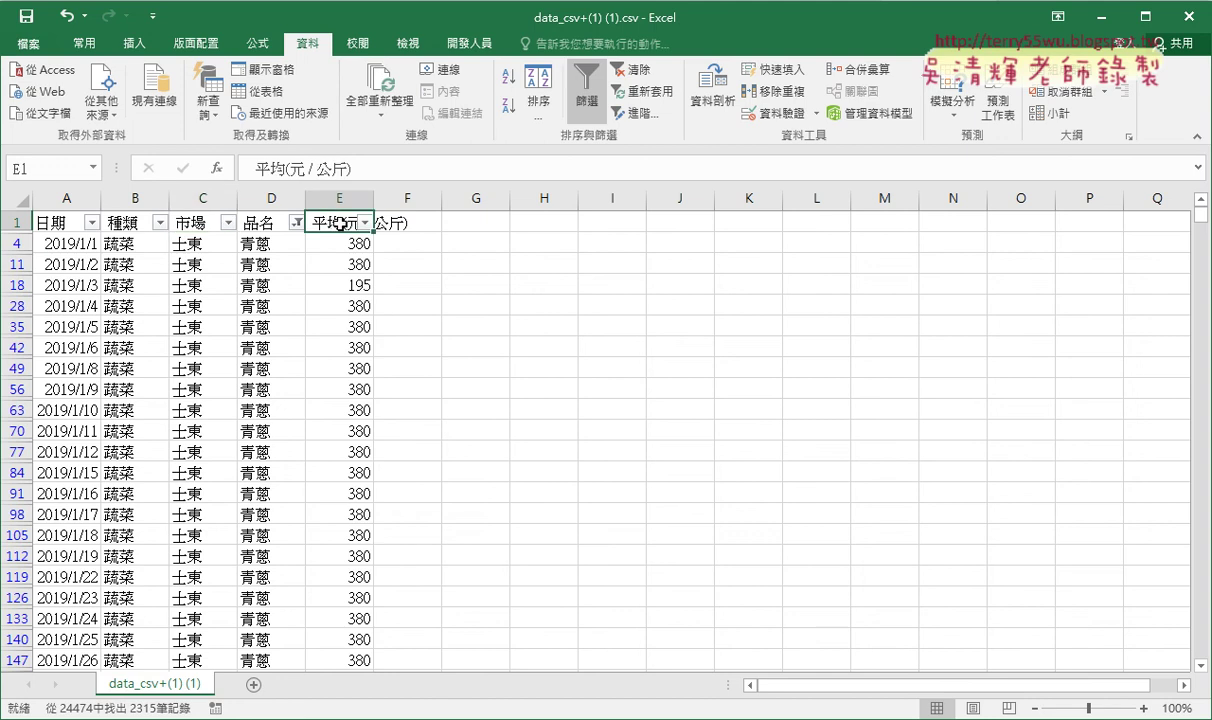
{"action": "left_click", "coordinate": [512, 84]}
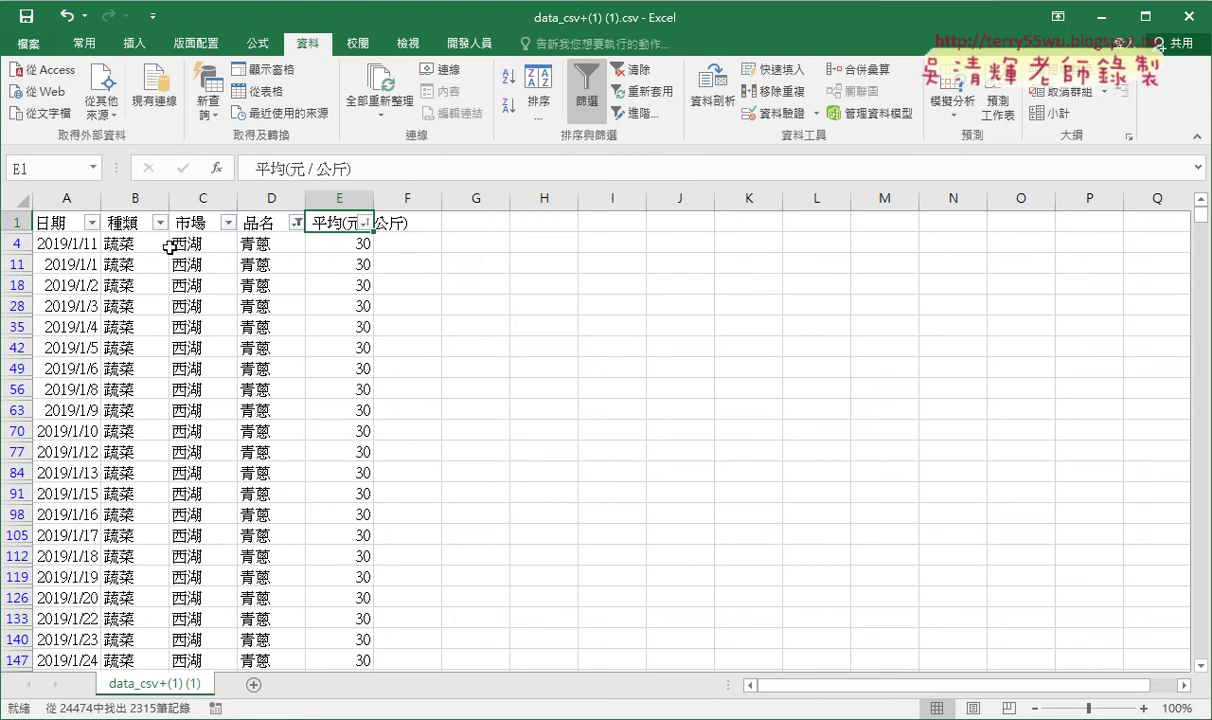
{"action": "left_click", "coordinate": [335, 240]}
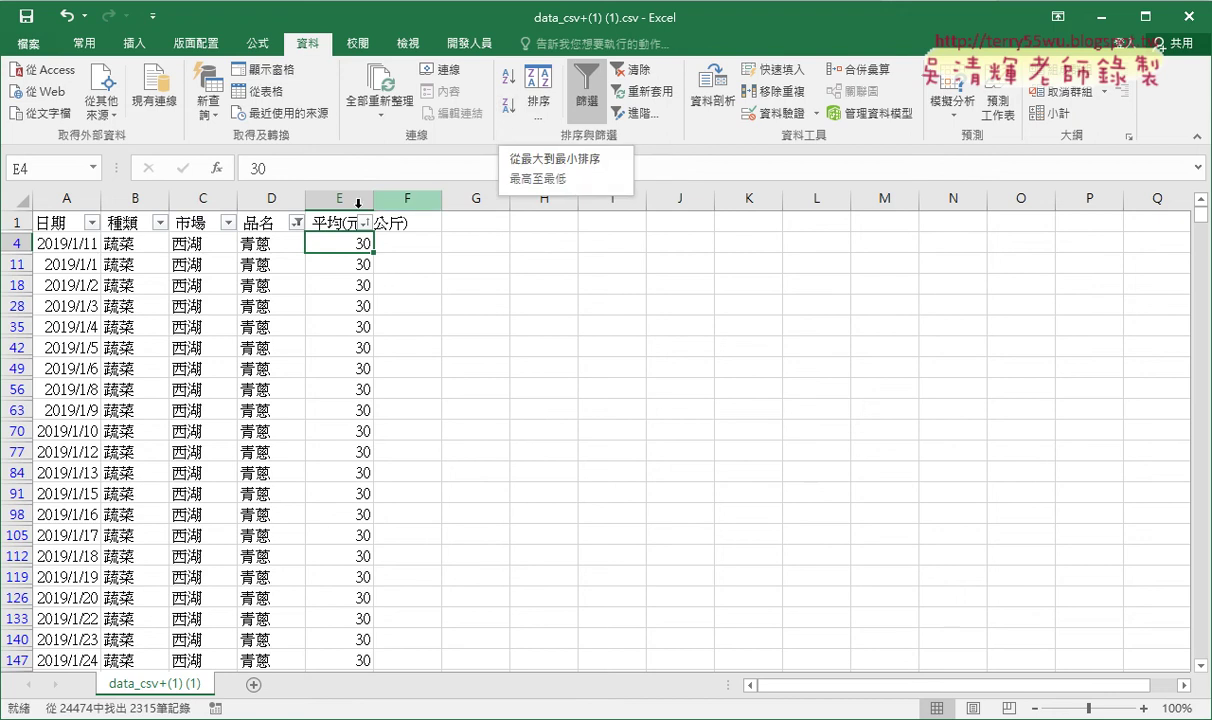
{"action": "left_click", "coordinate": [322, 220]}
{"action": "left_click", "coordinate": [508, 106]}
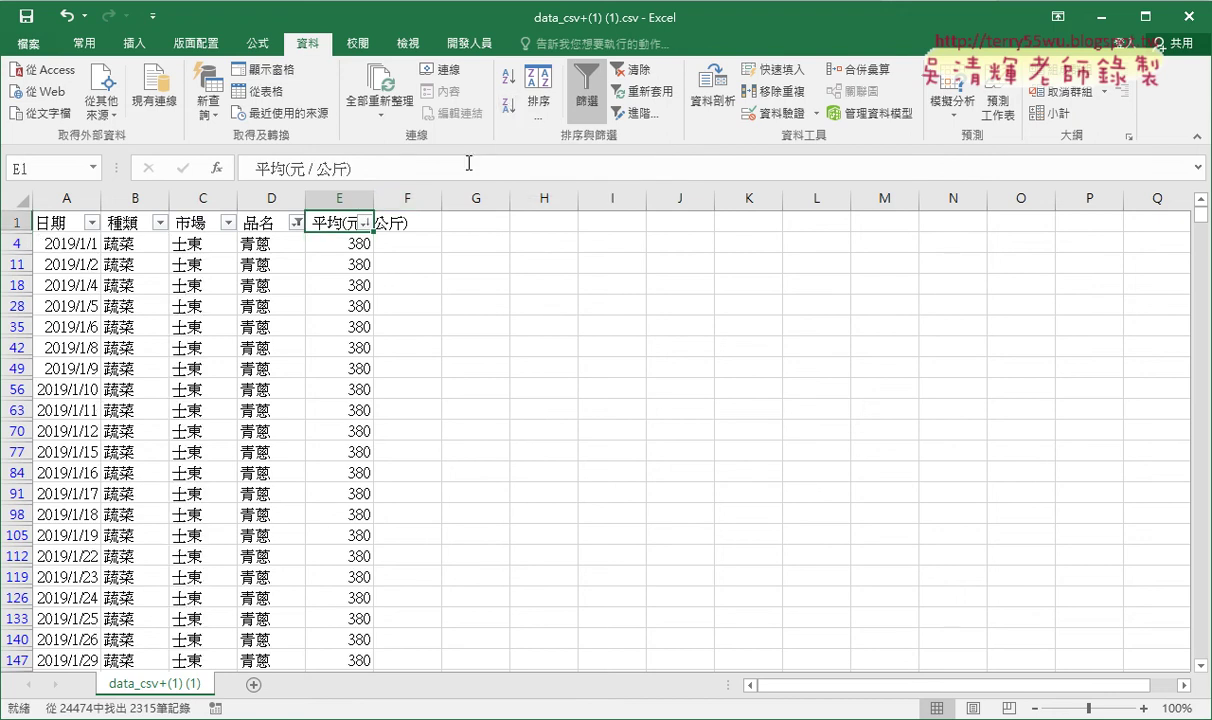
{"action": "left_click", "coordinate": [330, 243]}
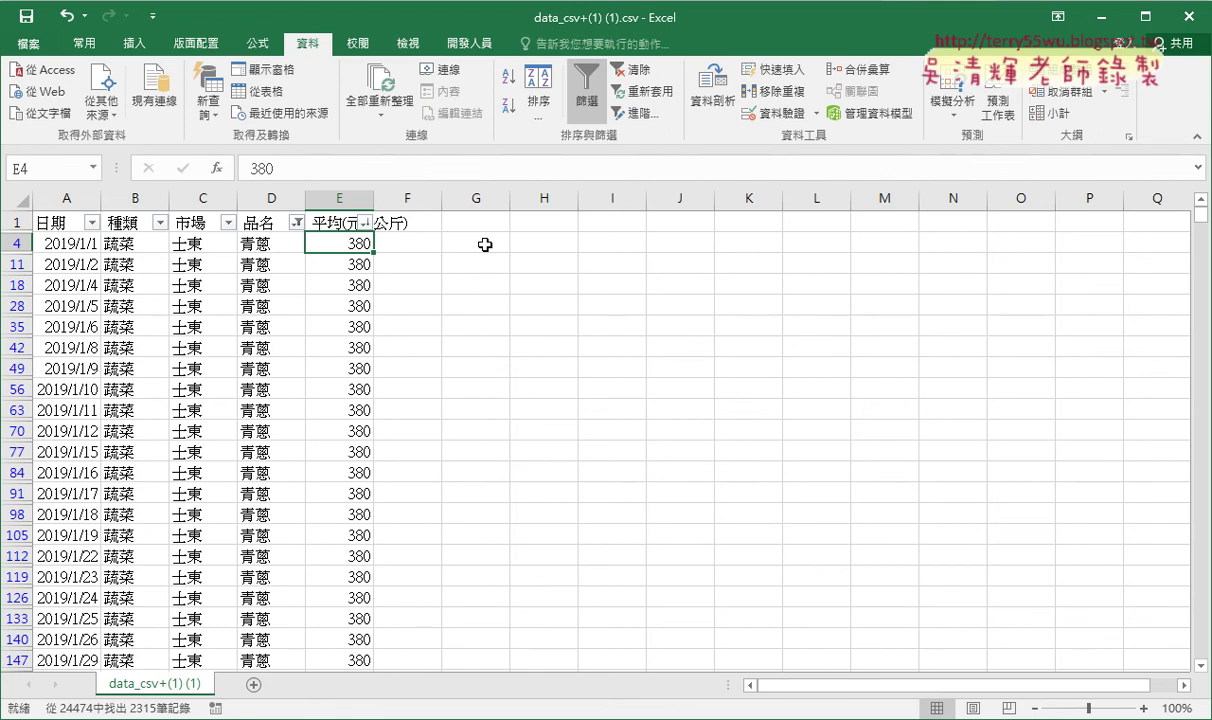
Re-sort the average prices lowest to highest and close the workbook.
{"action": "left_click", "coordinate": [202, 233]}
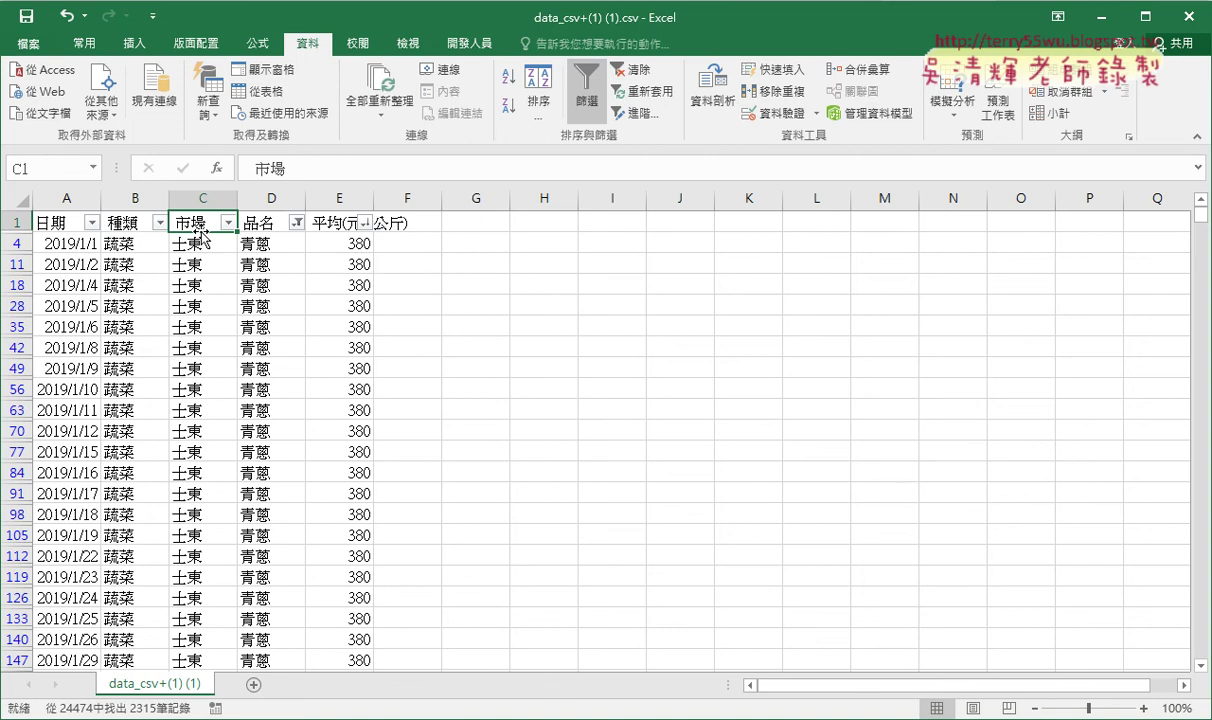
{"action": "left_click", "coordinate": [337, 226]}
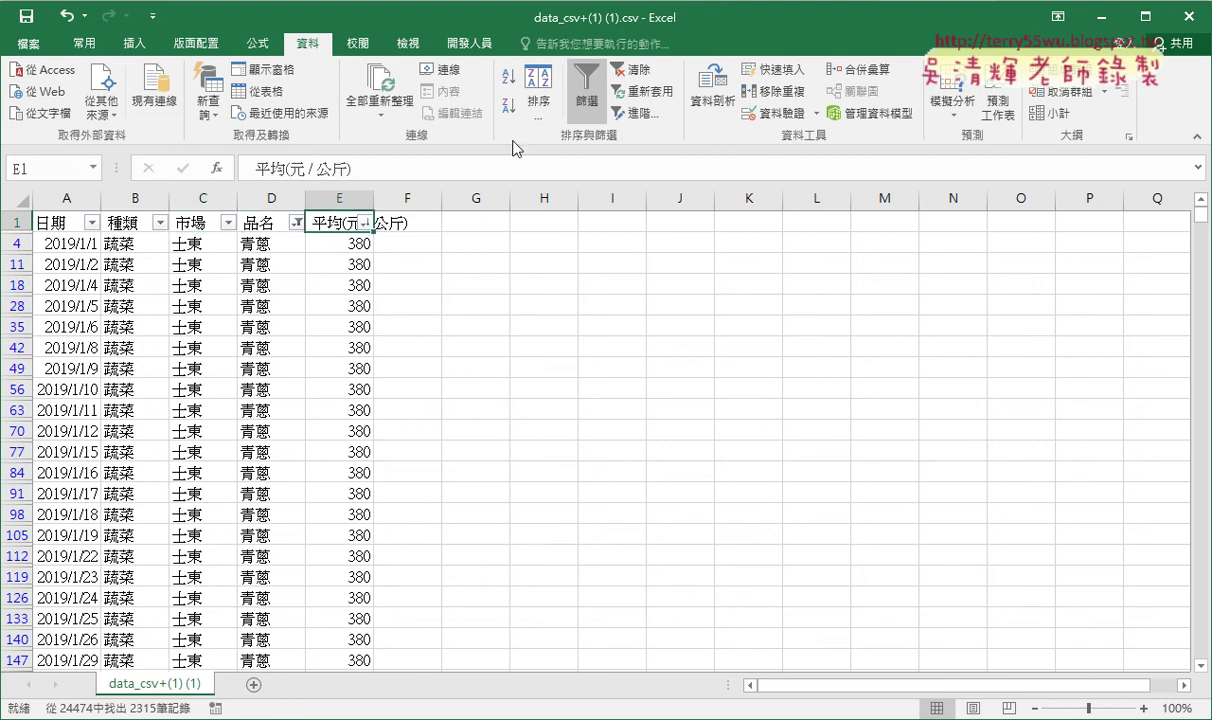
{"action": "left_click", "coordinate": [508, 80]}
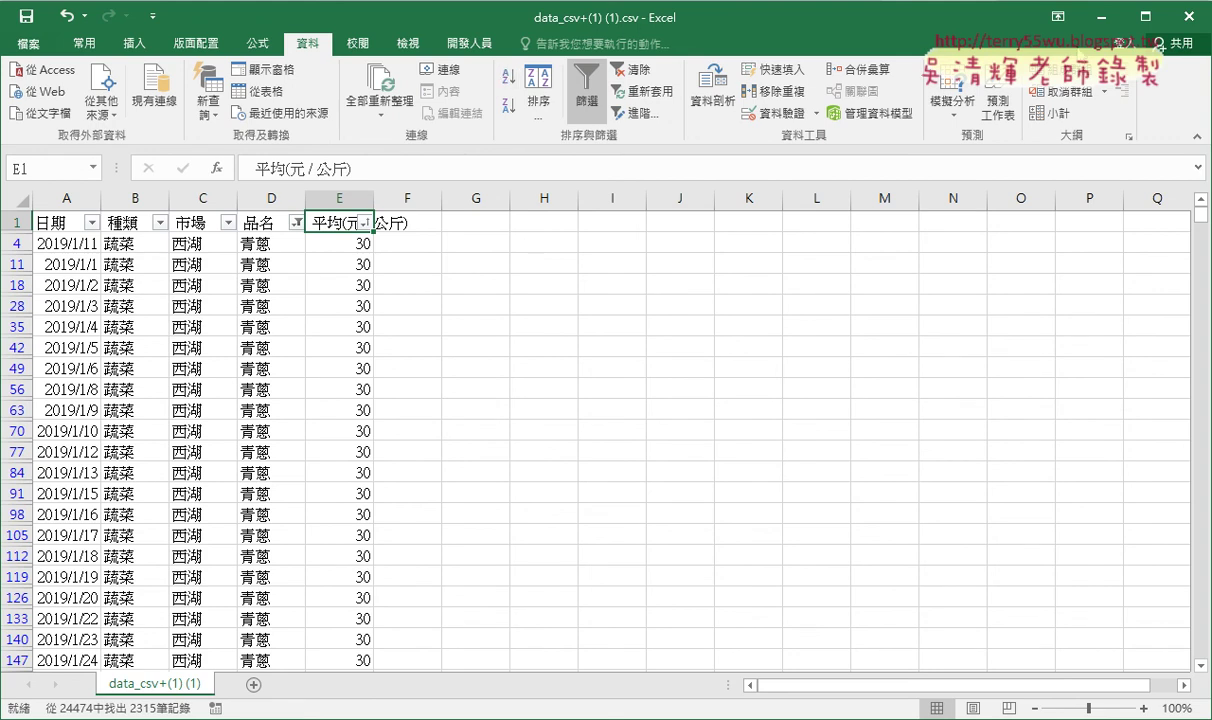
{"action": "left_click", "coordinate": [1188, 16]}
Close Excel without saving and return to Chrome's Google 開放資料 search tab.
{"action": "left_click", "coordinate": [605, 390]}
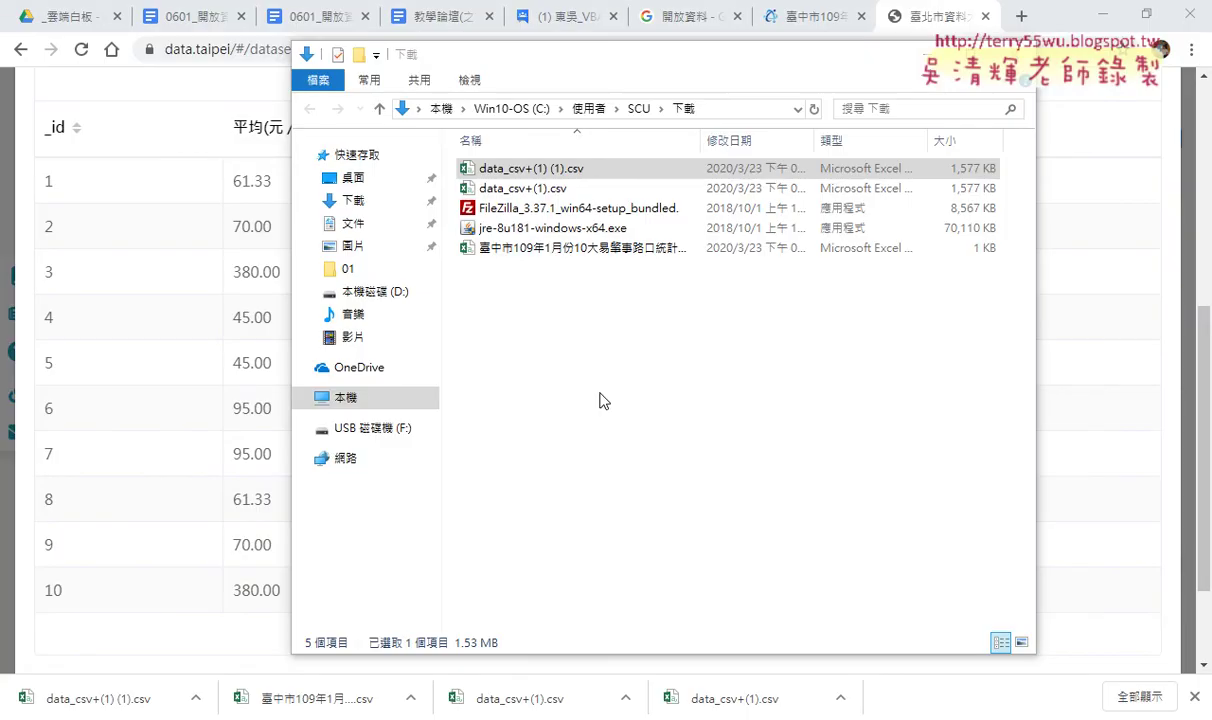
{"action": "left_click", "coordinate": [137, 222]}
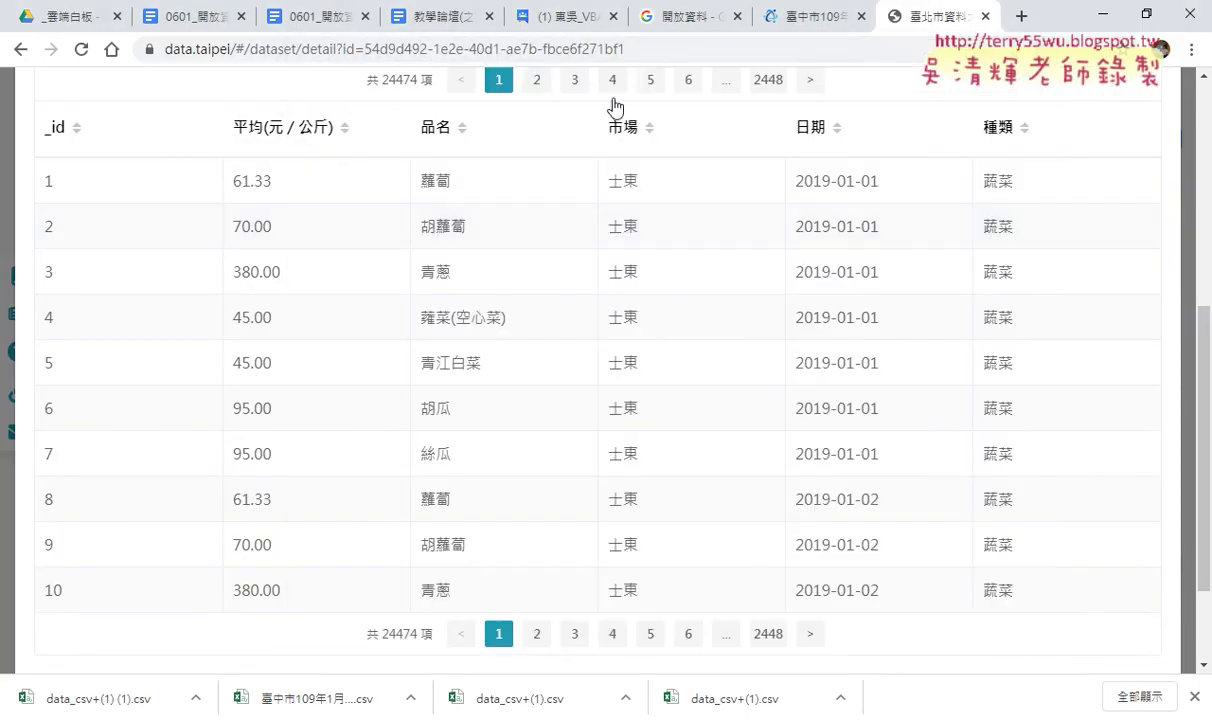
{"action": "left_click", "coordinate": [680, 18]}
Review the Open Data Taipei result, then go back to data.taipei's dataset search results.
{"action": "left_click", "coordinate": [239, 108]}
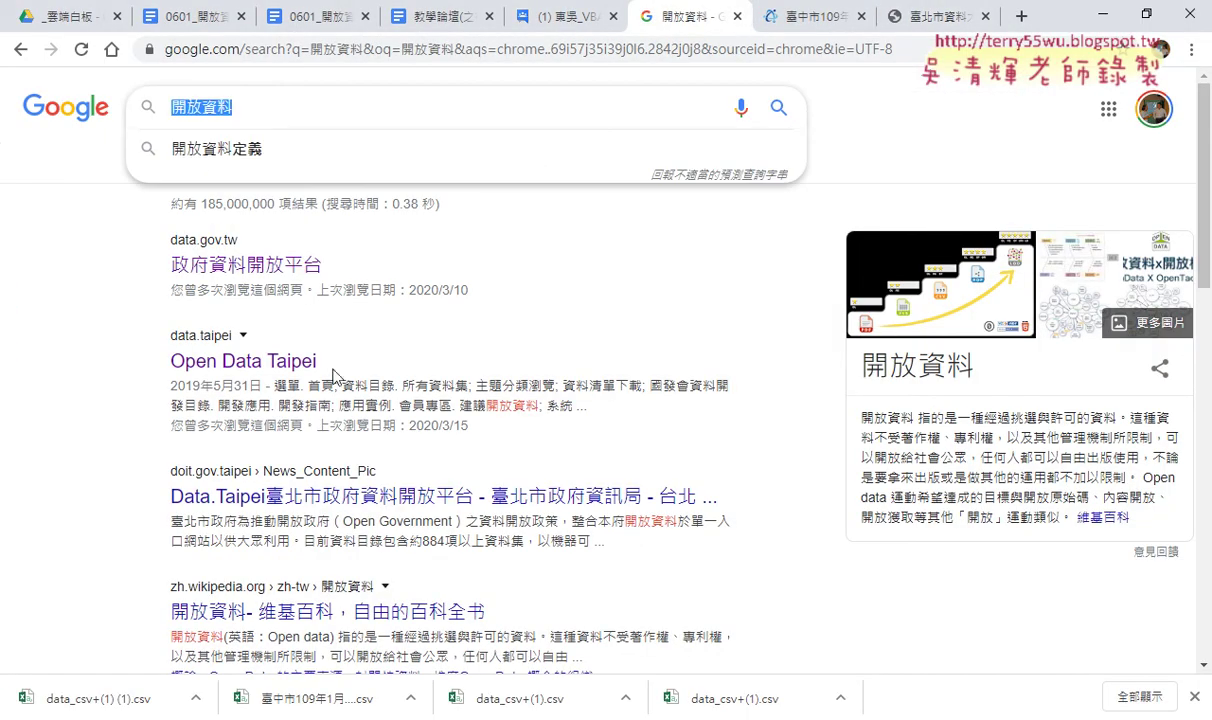
{"action": "left_click_drag", "start_coordinate": [318, 360], "coordinate": [174, 365]}
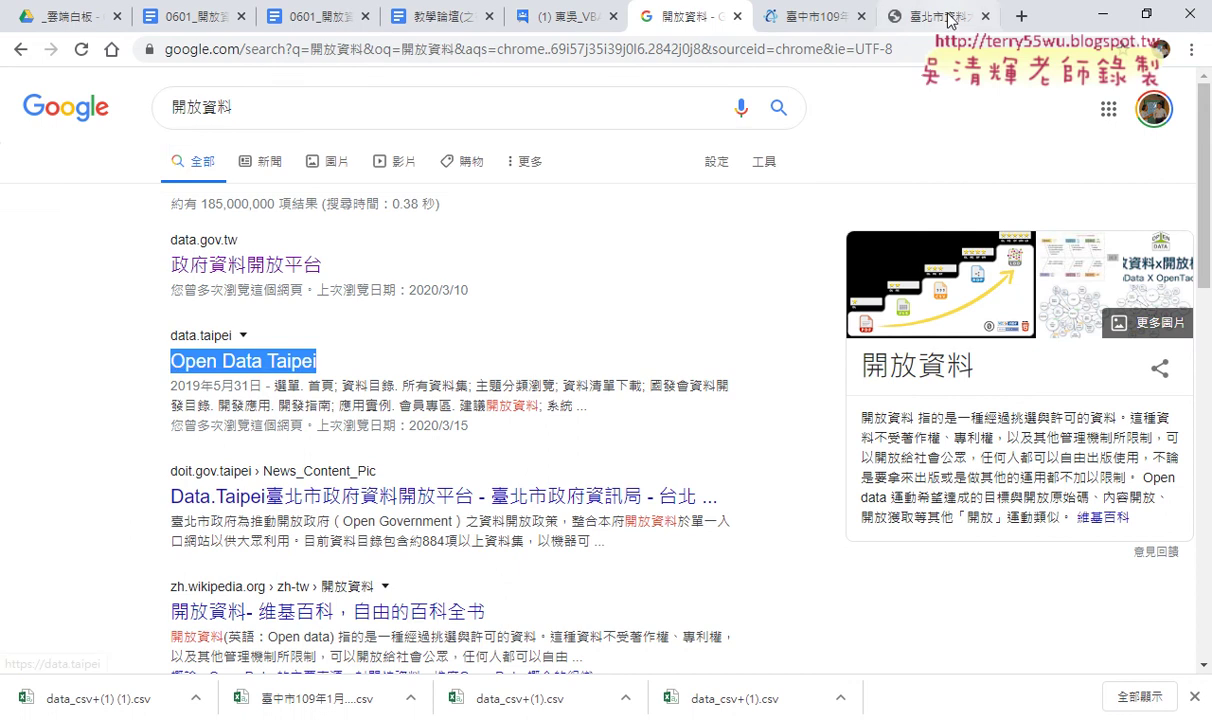
{"action": "key", "text": "ctrl+Tab"}
{"action": "key", "text": "ctrl+Tab"}
{"action": "scroll", "coordinate": [308, 314], "scroll_direction": "up", "scroll_amount": 3}
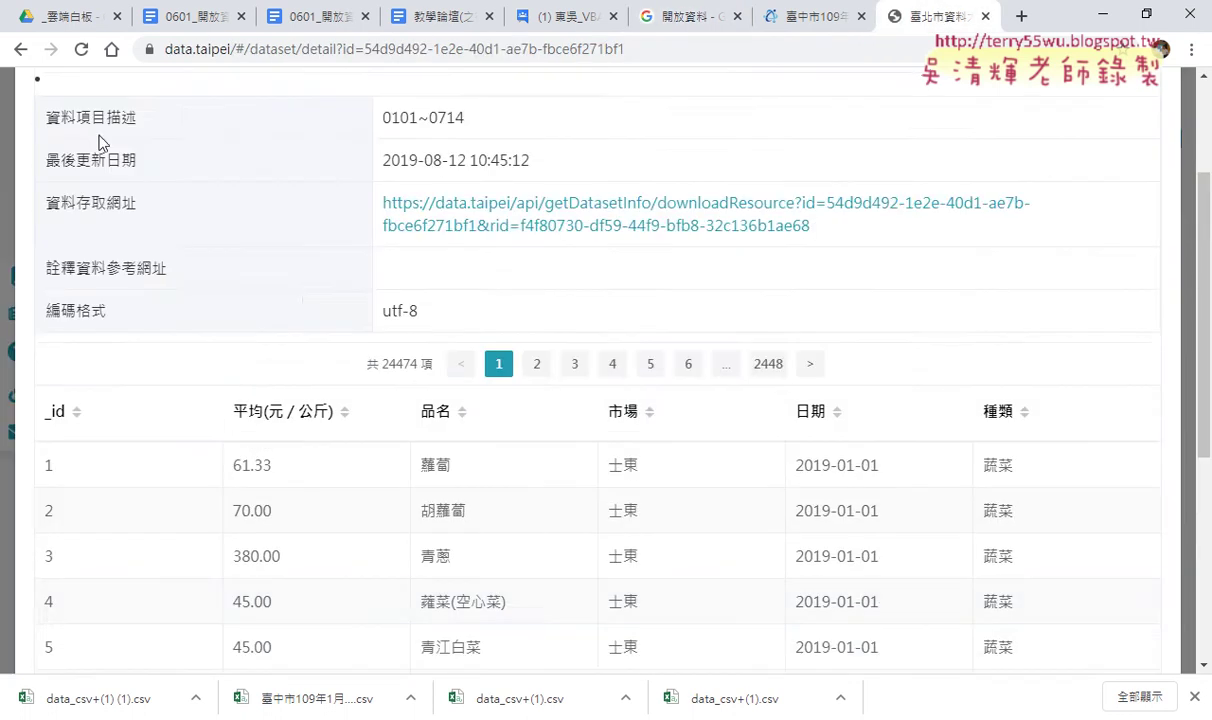
{"action": "left_click", "coordinate": [20, 49]}
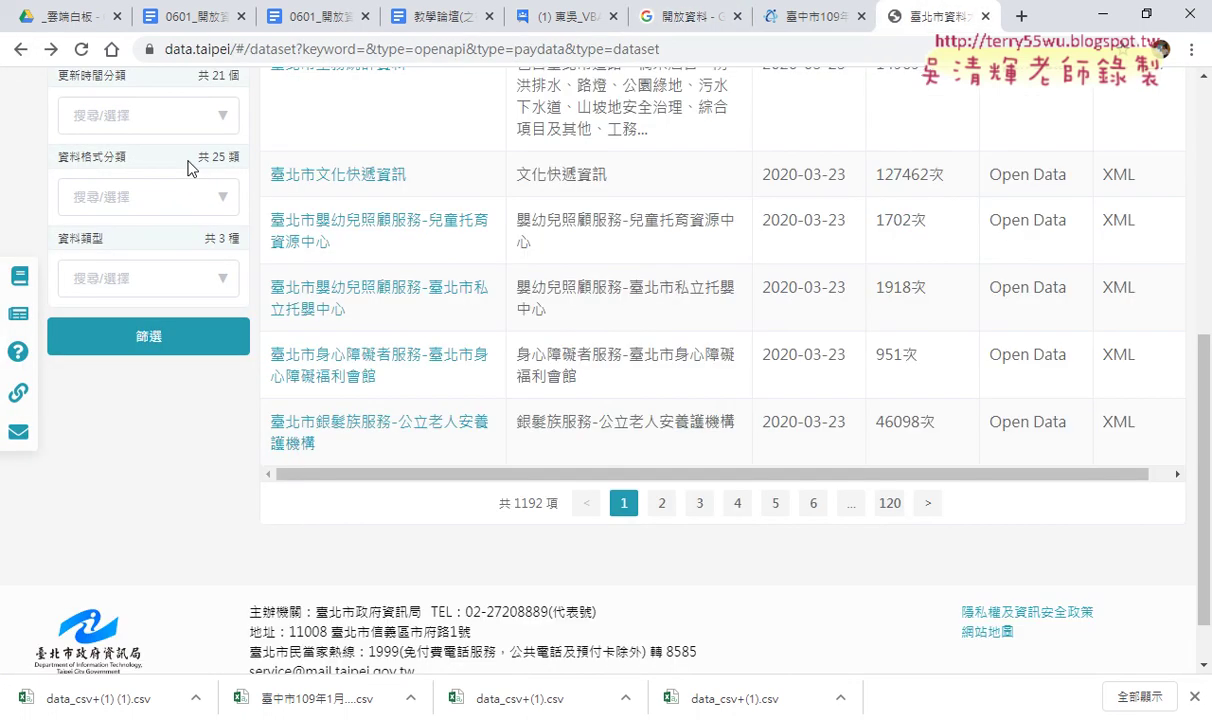